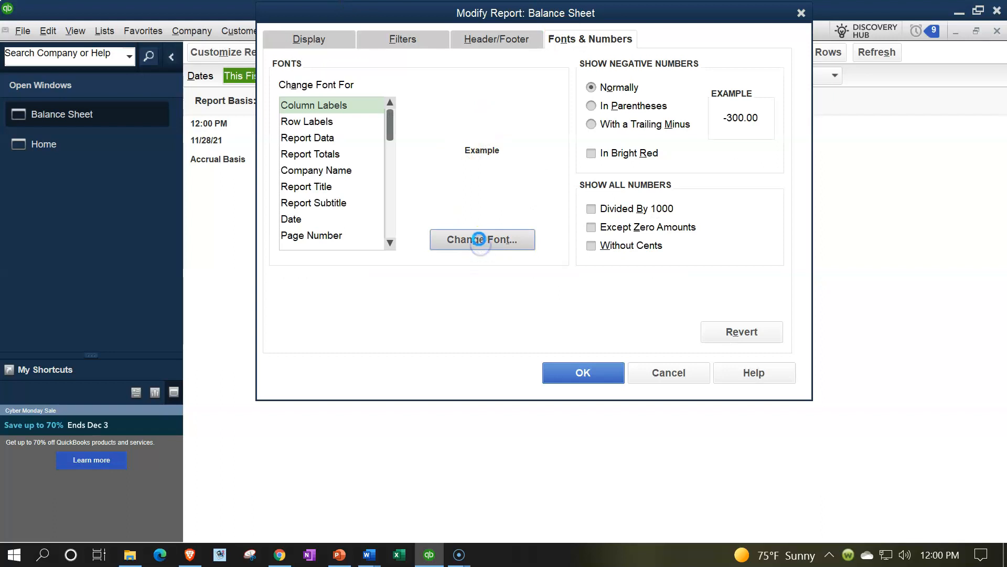
Step: Apply the column label font change to all related fonts in the Balance Sheet report
{"action": "left_click", "coordinate": [555, 132]}
{"action": "left_click", "coordinate": [446, 173]}
{"action": "left_click", "coordinate": [581, 371]}
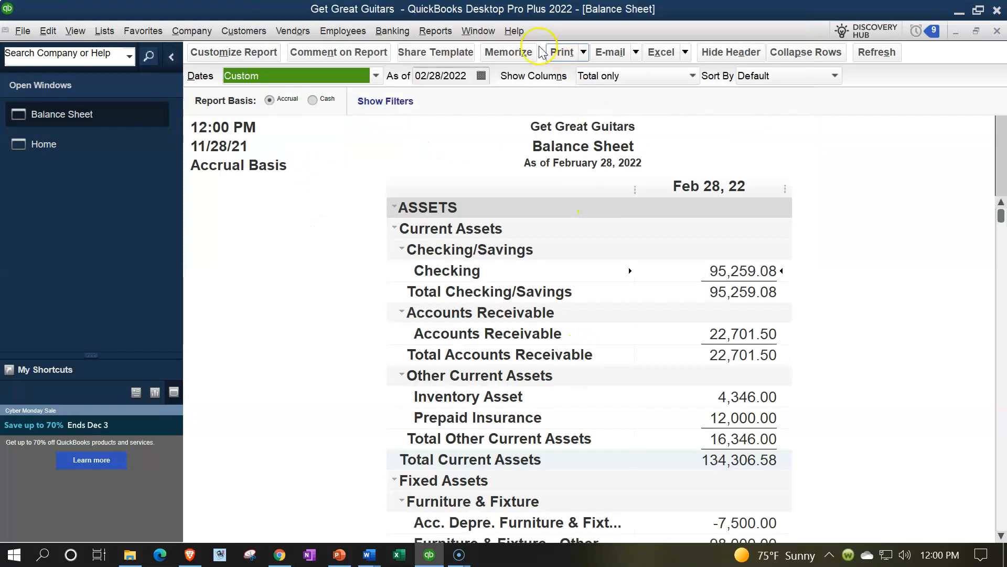
Step: Open the standard Profit & Loss report and set its date range from 01/01/2022 to 02/28/2022
{"action": "left_click", "coordinate": [435, 30]}
{"action": "mouse_move", "coordinate": [504, 140]}
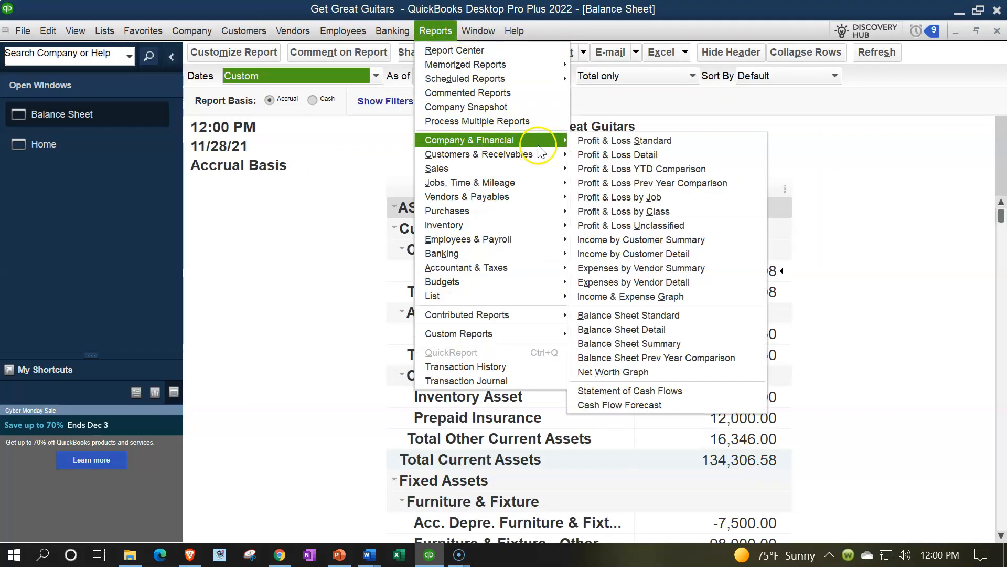
{"action": "left_click", "coordinate": [588, 139]}
{"action": "key", "text": "Tab"}
{"action": "type", "text": "01/01/202"}
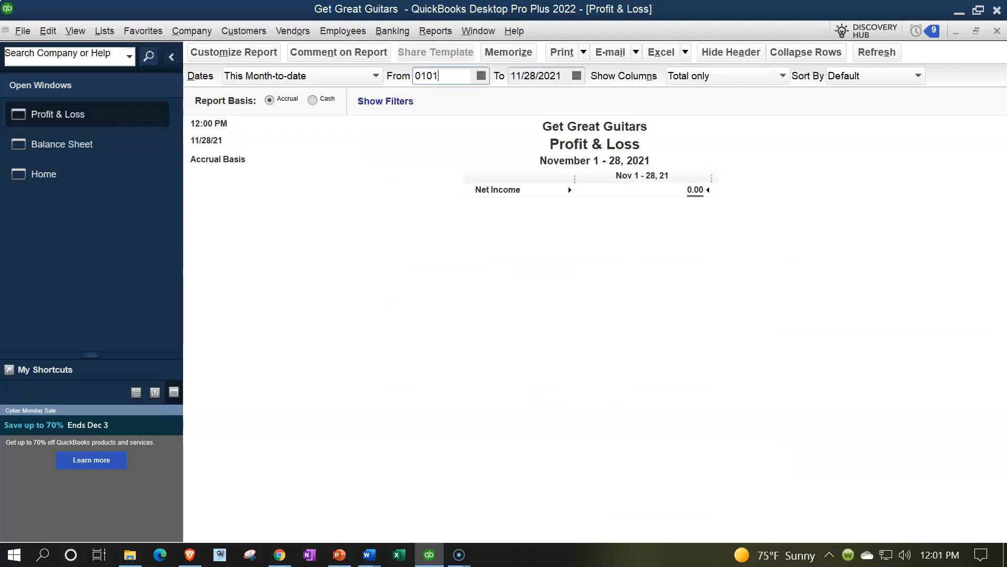
{"action": "key", "text": "Tab"}
{"action": "type", "text": "02/28/202"}
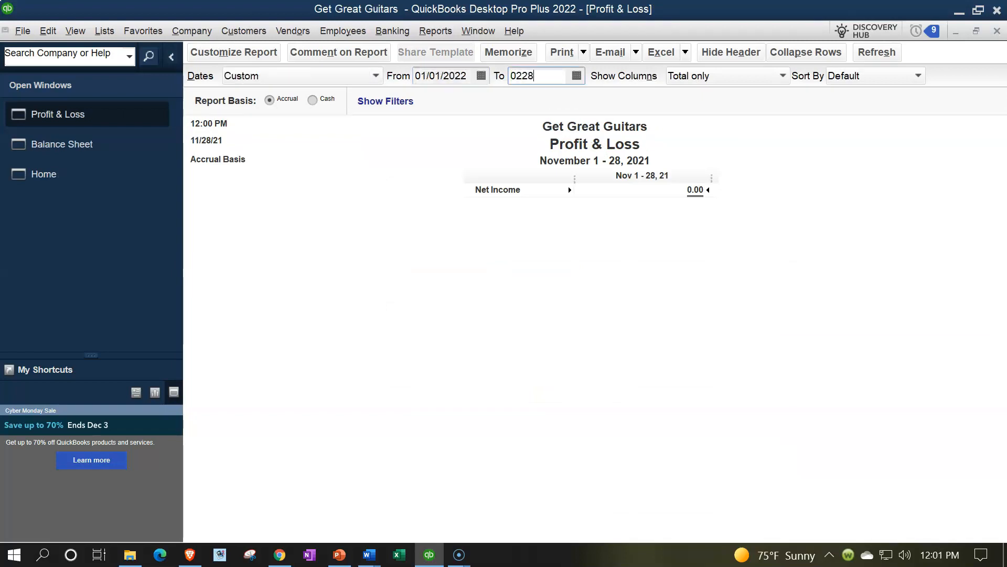
{"action": "key", "text": "Tab"}
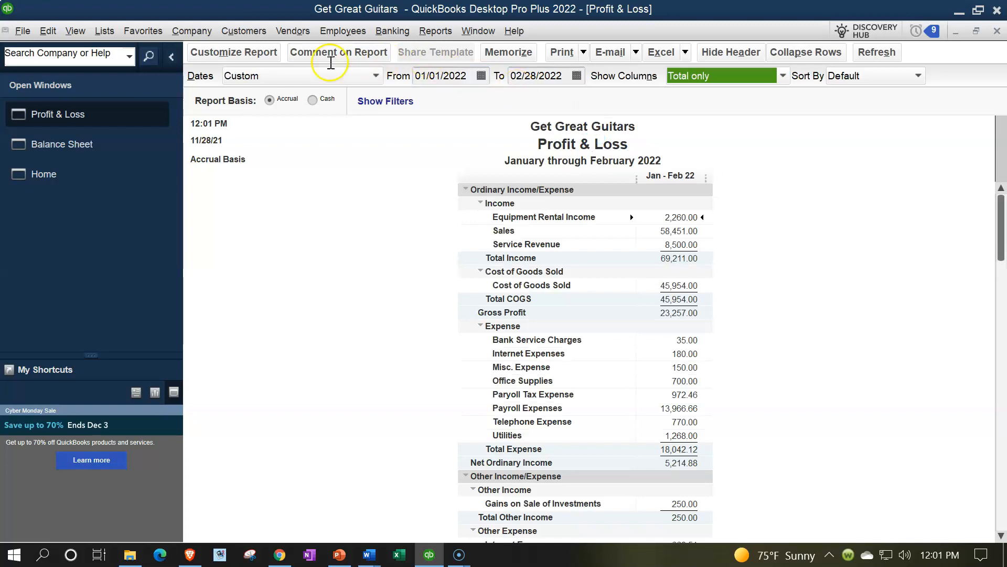
Step: Customize the Profit & Loss report to use font size 14 for column labels and all related fonts
{"action": "left_click", "coordinate": [265, 55]}
{"action": "left_click", "coordinate": [326, 39]}
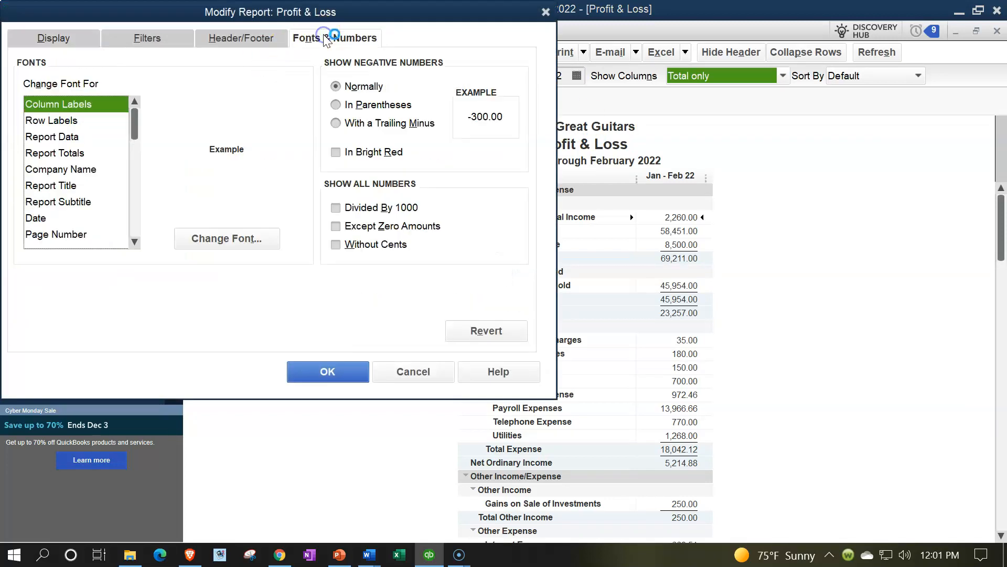
{"action": "left_click", "coordinate": [241, 242]}
{"action": "left_click", "coordinate": [260, 194]}
{"action": "left_click", "coordinate": [238, 195]}
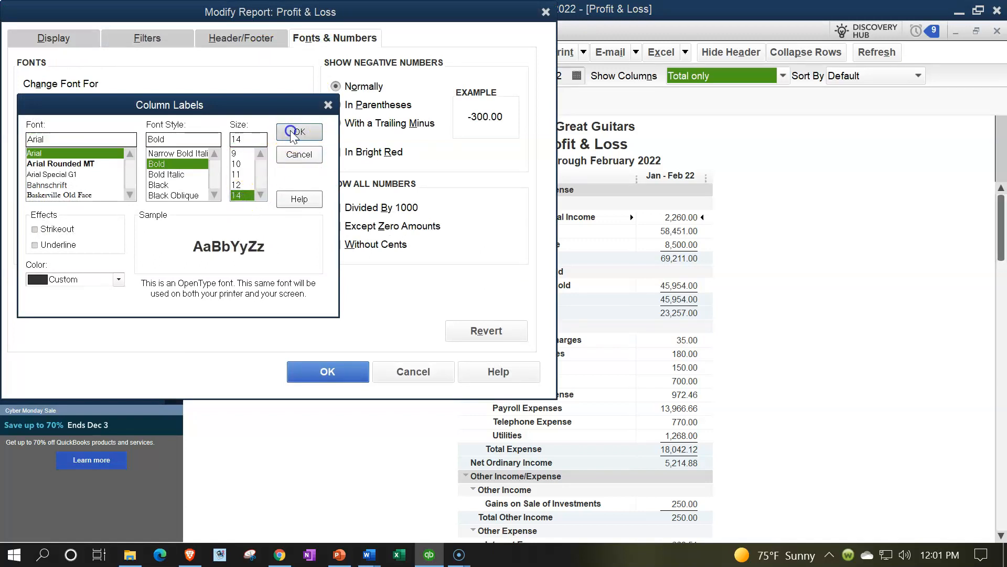
{"action": "left_click", "coordinate": [296, 132]}
{"action": "left_click", "coordinate": [449, 170]}
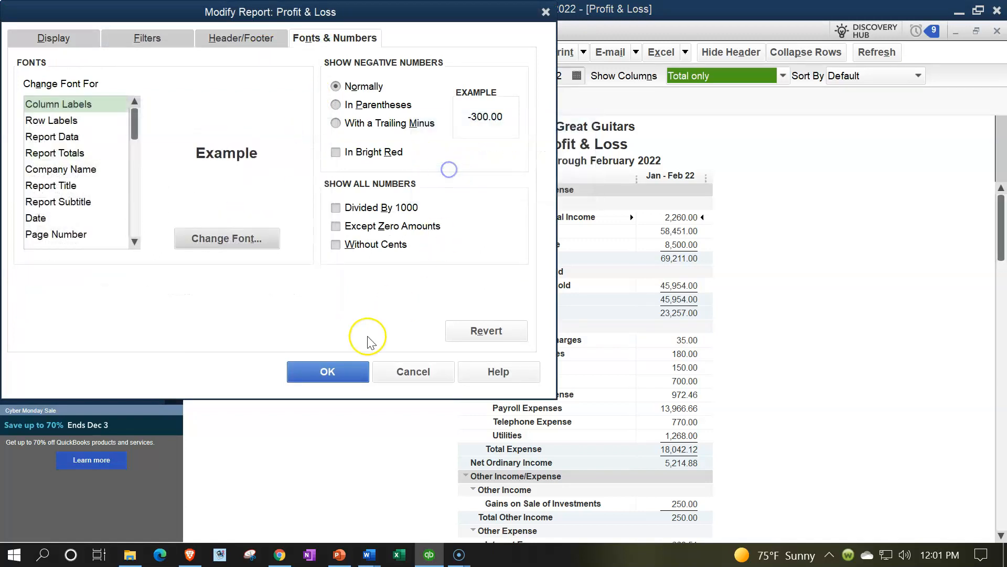
{"action": "left_click", "coordinate": [327, 374]}
Step: Open the Trial Balance report and set its date range from 01/01/2022 to 02/28/2022
{"action": "left_click", "coordinate": [424, 29]}
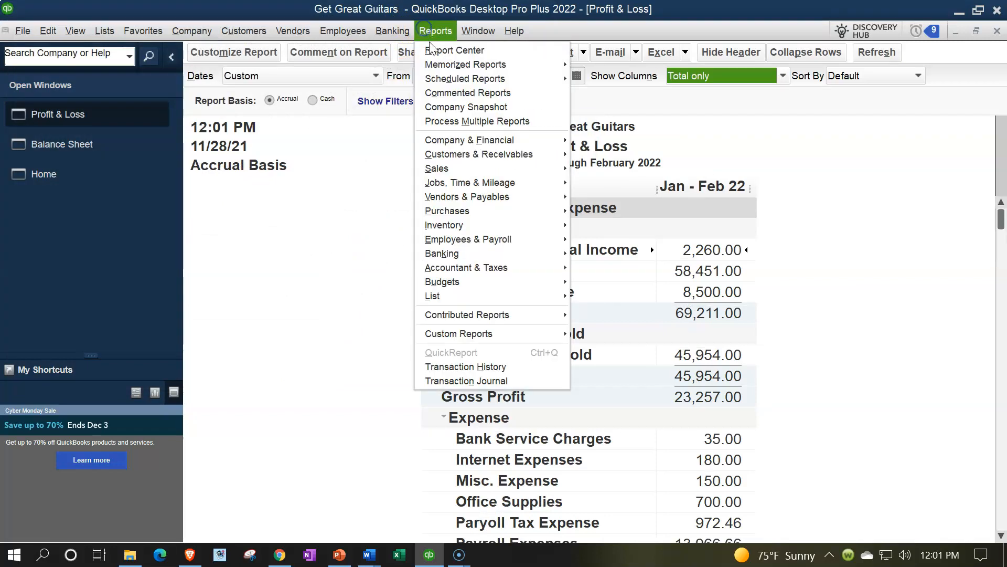
{"action": "mouse_move", "coordinate": [517, 267]}
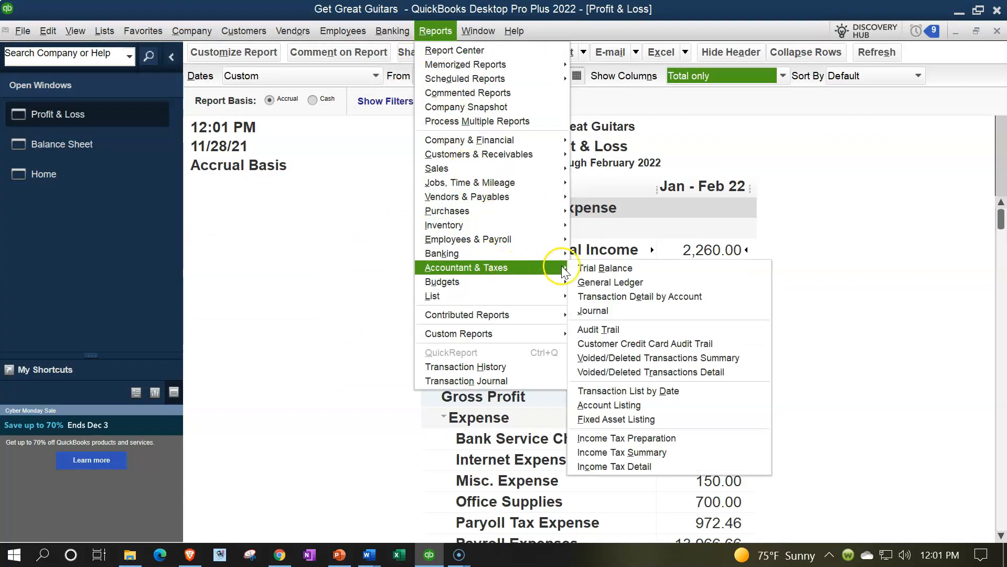
{"action": "left_click", "coordinate": [590, 268]}
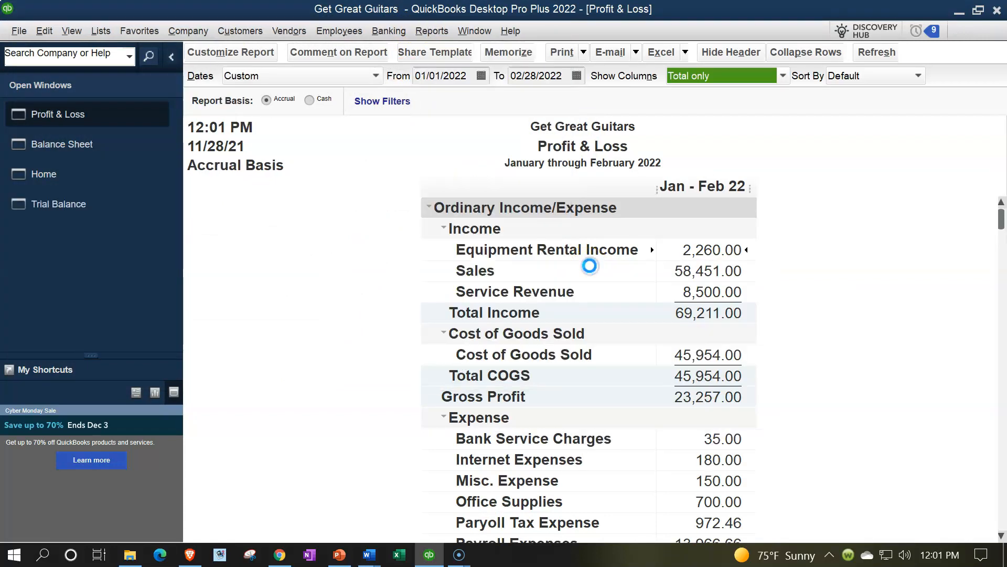
{"action": "key", "text": "Tab"}
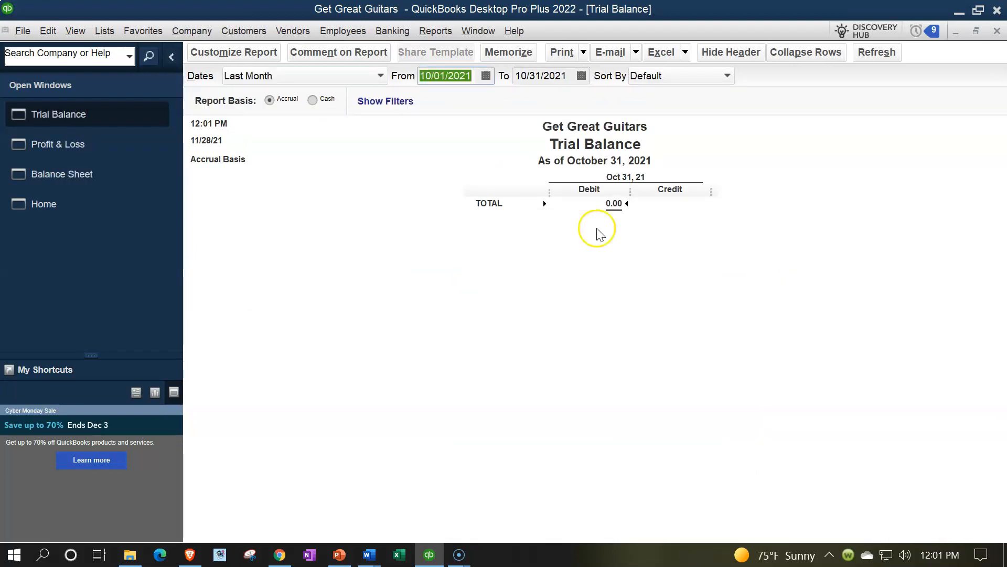
{"action": "type", "text": "01/01/202"}
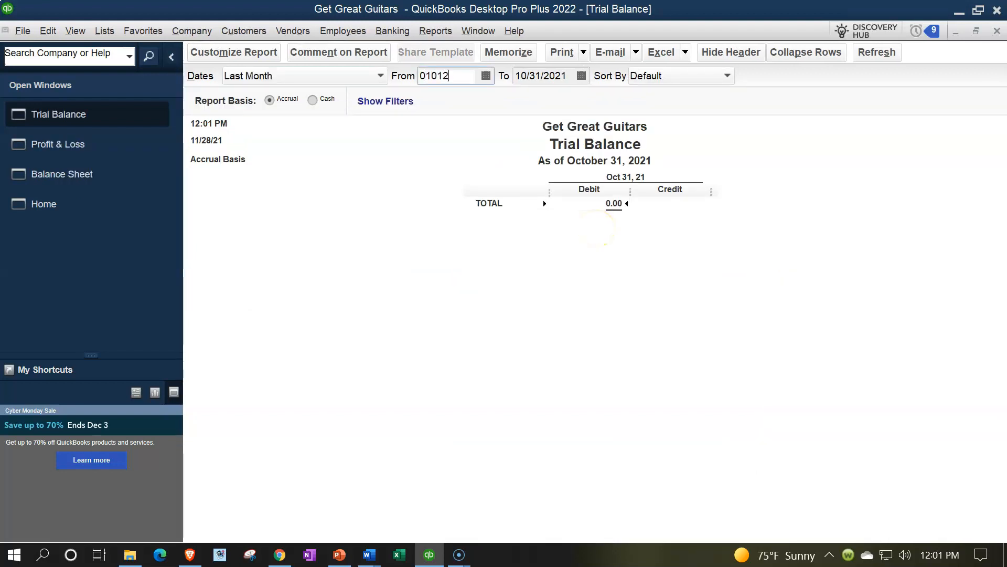
{"action": "key", "text": "Tab"}
{"action": "type", "text": "0"}
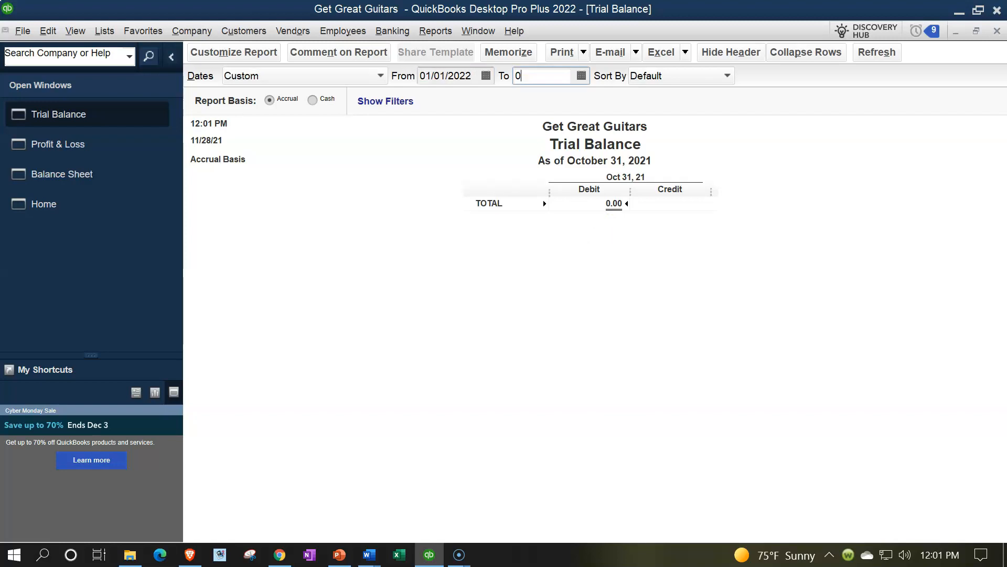
{"action": "type", "text": "2/28/202"}
{"action": "key", "text": "Tab"}
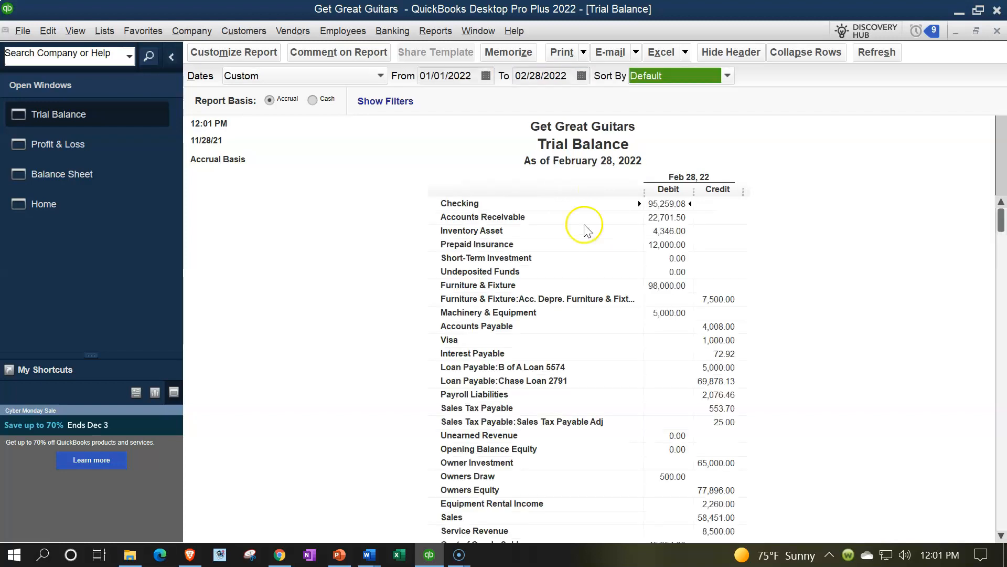
Step: Customize the Trial Balance report to use font size 14 for column labels and all related fonts
{"action": "left_click", "coordinate": [248, 57]}
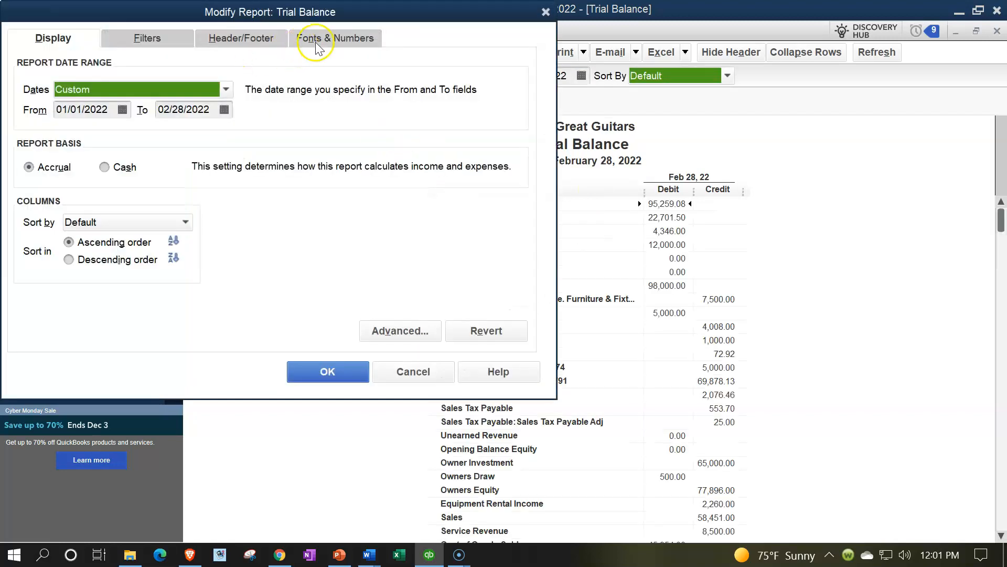
{"action": "left_click", "coordinate": [315, 41]}
{"action": "left_click", "coordinate": [253, 238]}
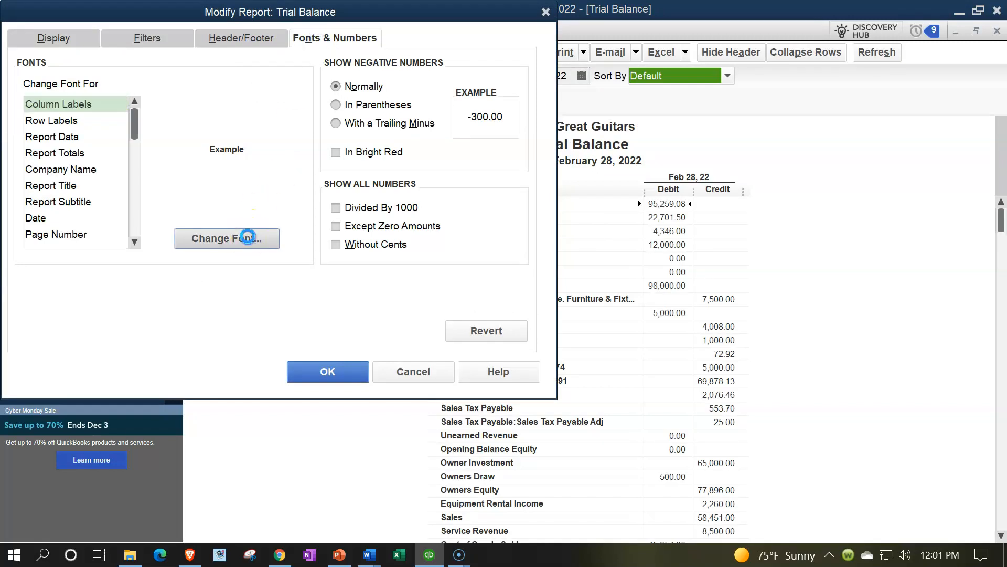
{"action": "left_click", "coordinate": [260, 194]}
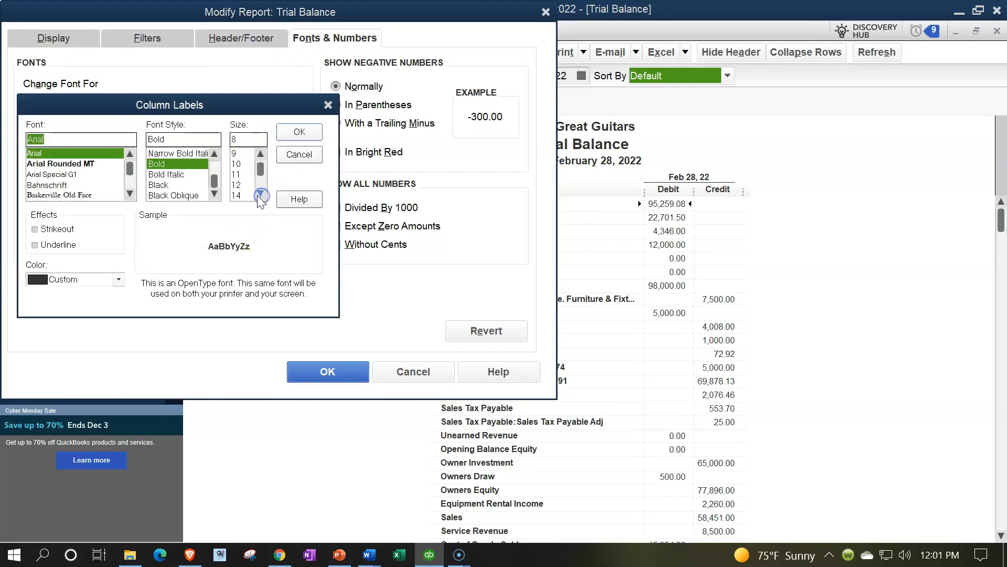
{"action": "left_click", "coordinate": [238, 195]}
{"action": "left_click", "coordinate": [300, 132]}
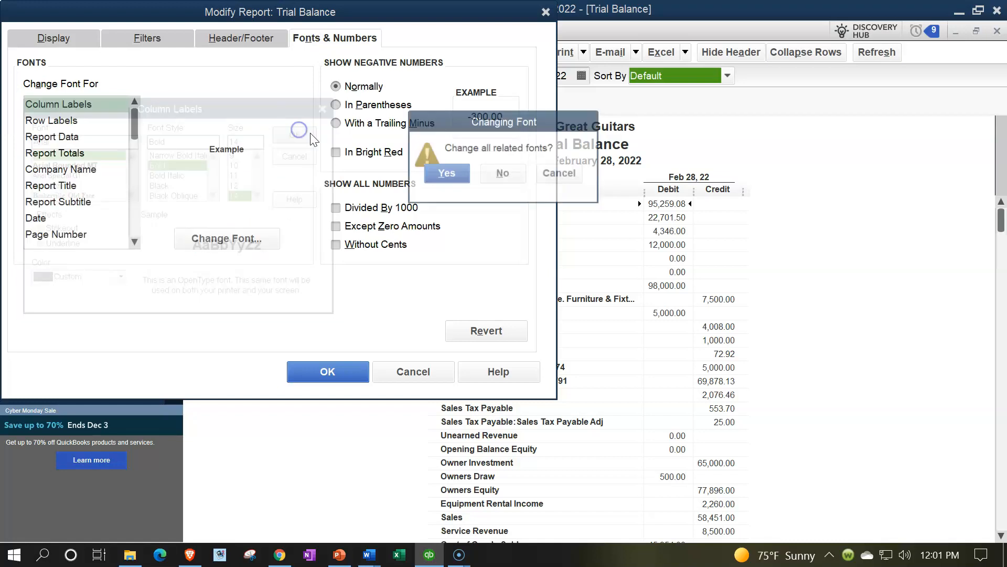
{"action": "left_click", "coordinate": [434, 173]}
{"action": "left_click", "coordinate": [356, 372]}
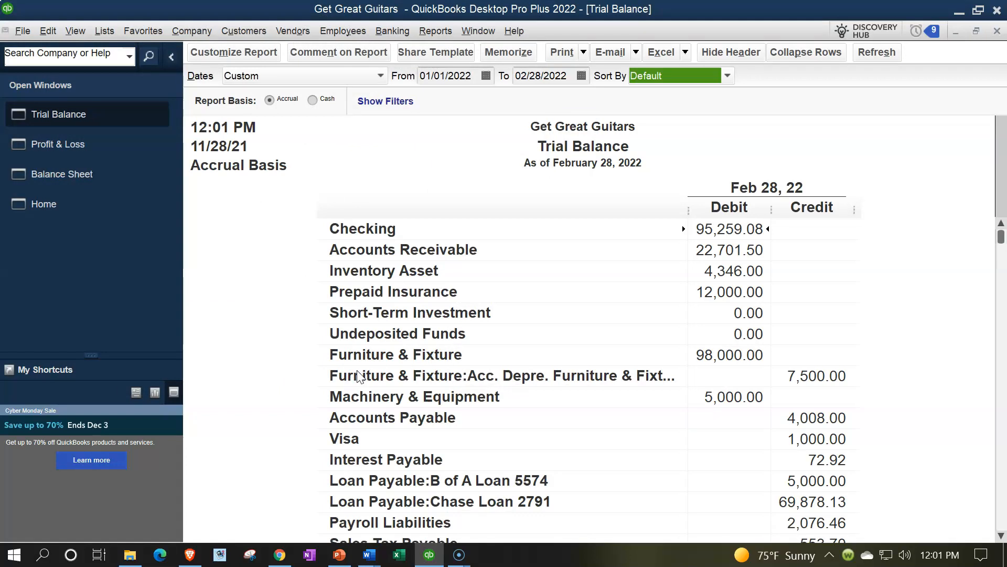
{"action": "left_click", "coordinate": [355, 358]}
Step: Drill into the Sales amount on the Profit & Loss report and extend the transaction detail's end date to 03/31/2022
{"action": "left_click", "coordinate": [50, 150]}
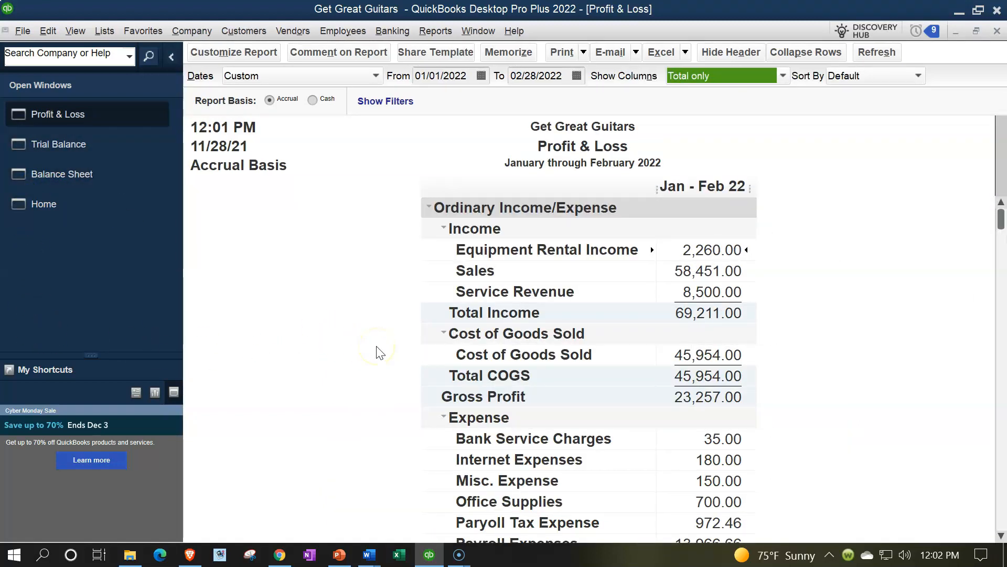
{"action": "double_click", "coordinate": [685, 271]}
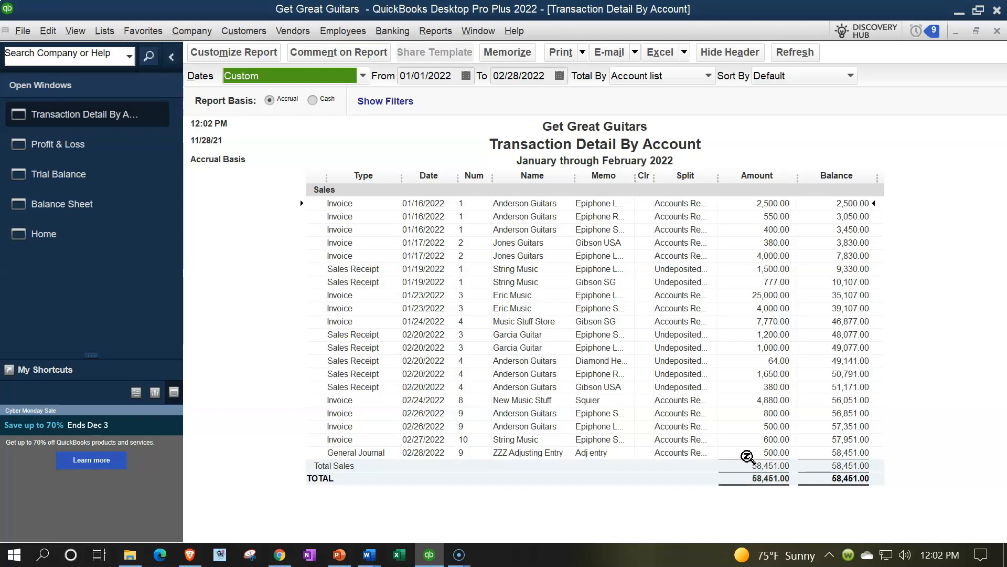
{"action": "left_click", "coordinate": [530, 76]}
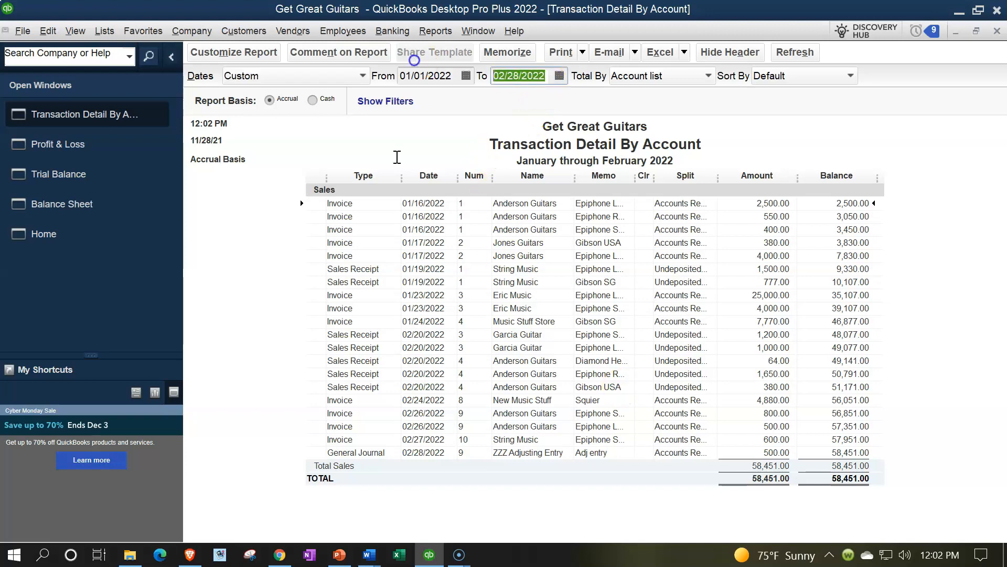
{"action": "type", "text": "03"}
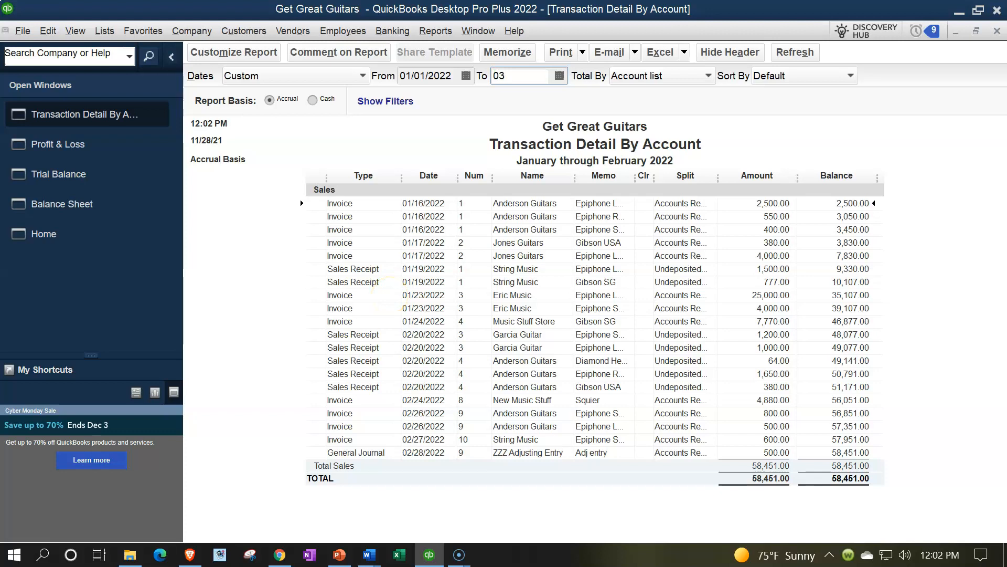
{"action": "type", "text": "/31/2022"}
{"action": "key", "text": "Tab"}
{"action": "left_click", "coordinate": [788, 463]}
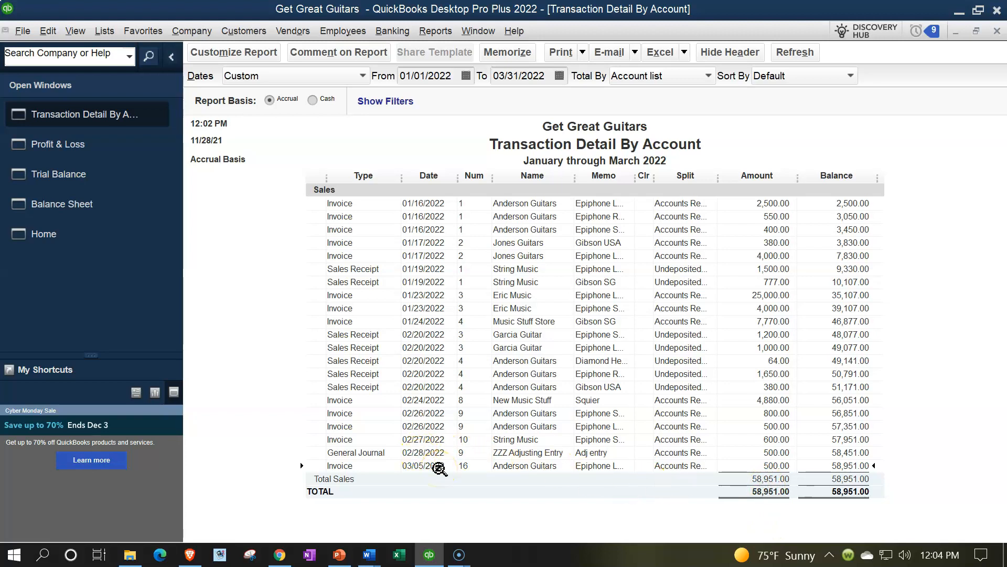
Step: Close the Sales transaction detail report and switch to the open Trial Balance report
{"action": "left_click", "coordinate": [754, 454]}
{"action": "left_click", "coordinate": [998, 31]}
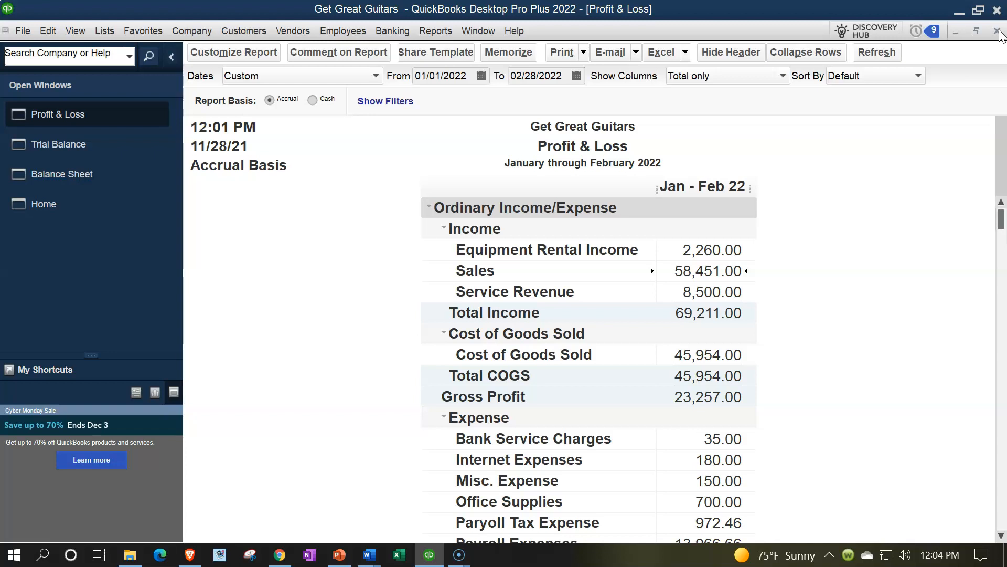
{"action": "left_click", "coordinate": [62, 153]}
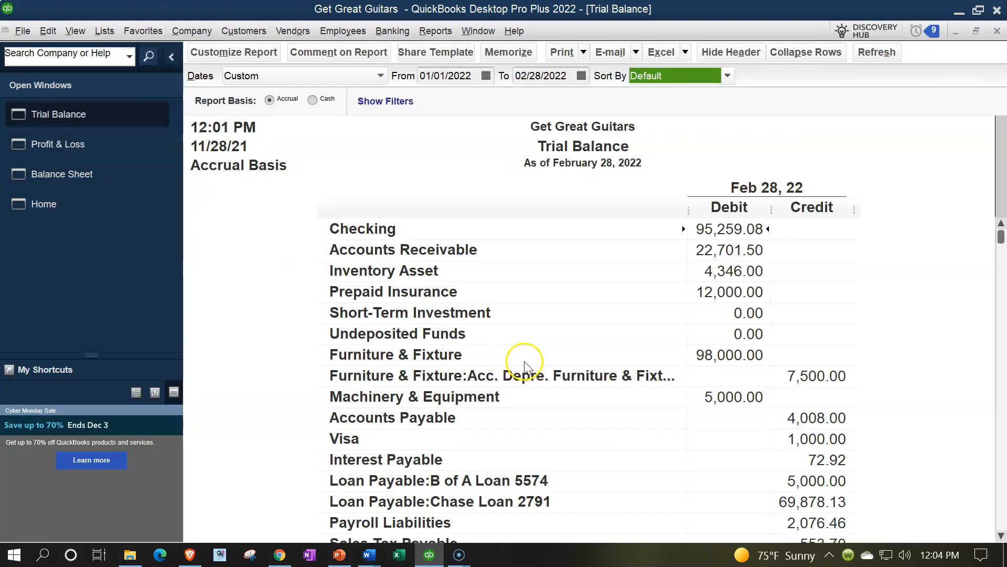
Step: Examine the Trial Balance accounts affected by sales, including Accounts Receivable, Inventory Asset, Sales, Sales Tax Payable and Cost of Goods Sold
{"action": "left_click", "coordinate": [688, 252]}
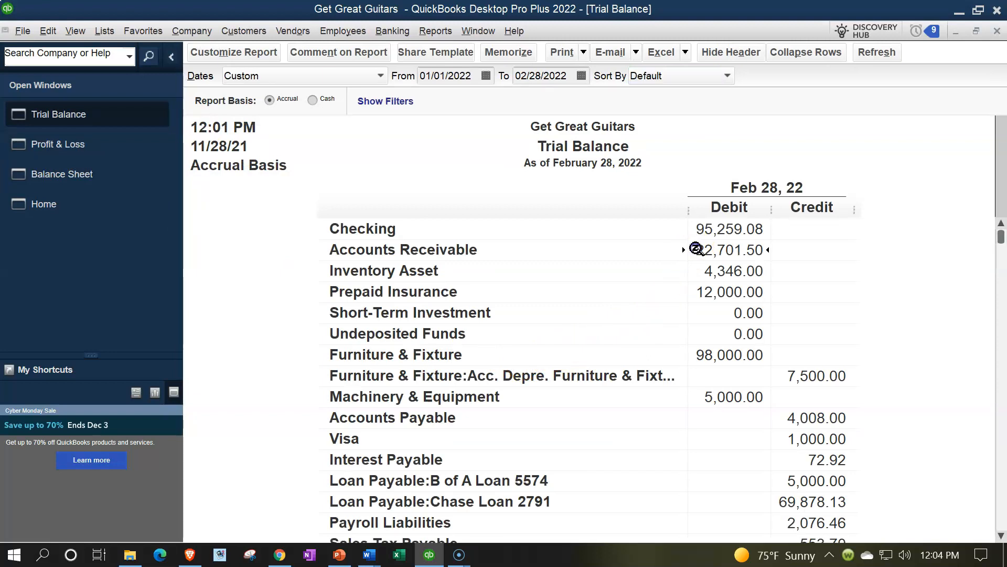
{"action": "scroll", "coordinate": [697, 268], "scroll_direction": "down", "scroll_amount": 5}
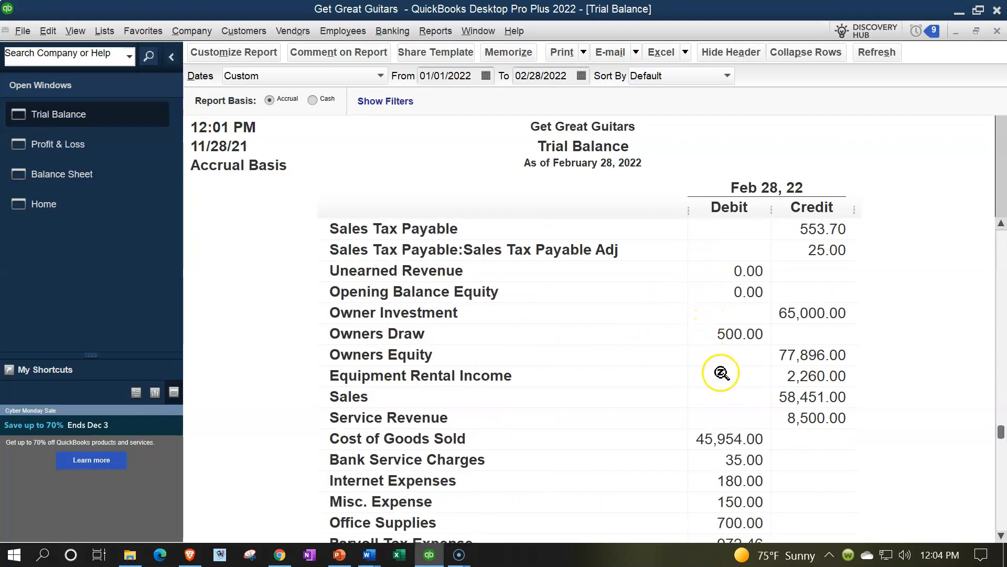
{"action": "left_click", "coordinate": [797, 397]}
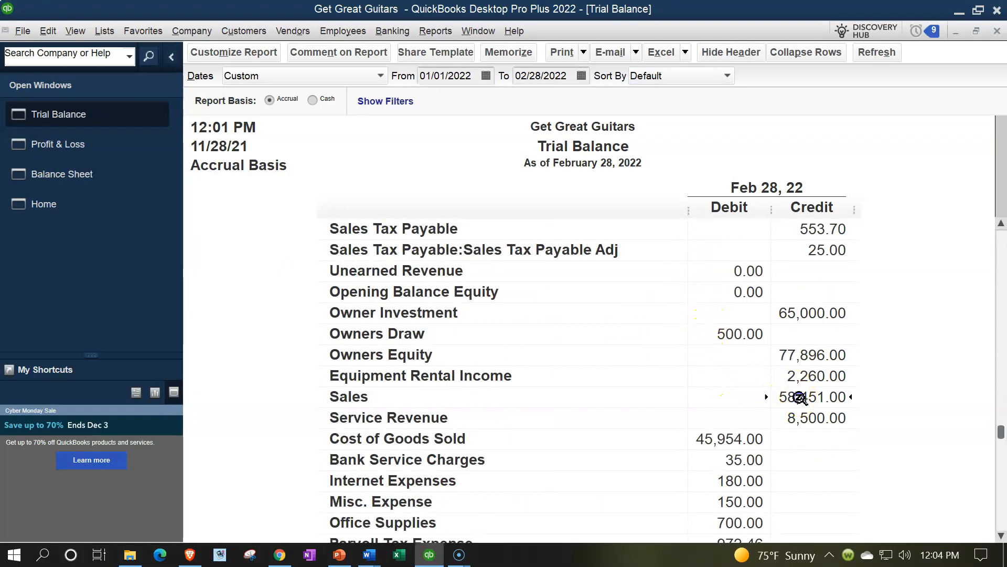
{"action": "scroll", "coordinate": [779, 443], "scroll_direction": "up", "scroll_amount": 2}
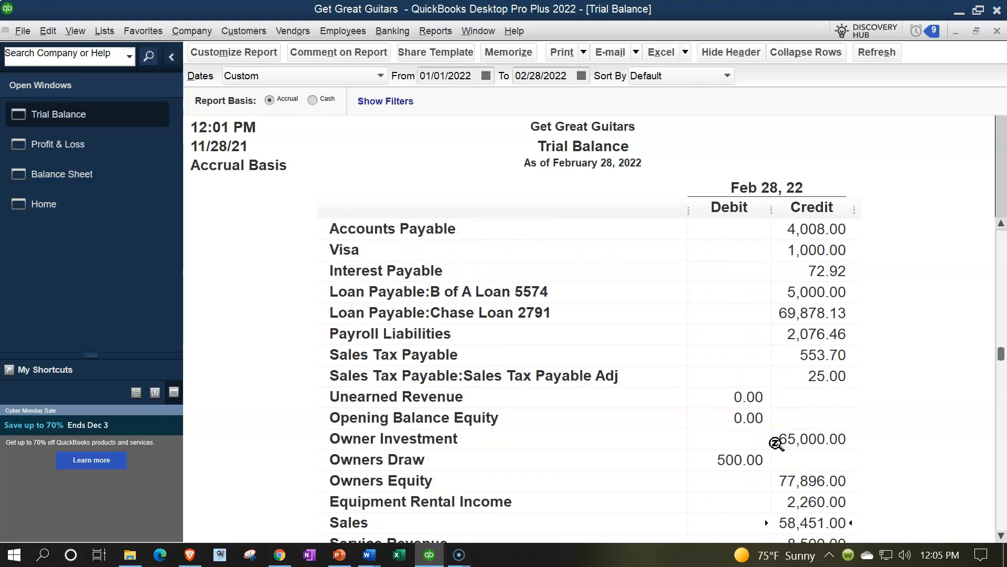
{"action": "scroll", "coordinate": [776, 443], "scroll_direction": "up", "scroll_amount": 2}
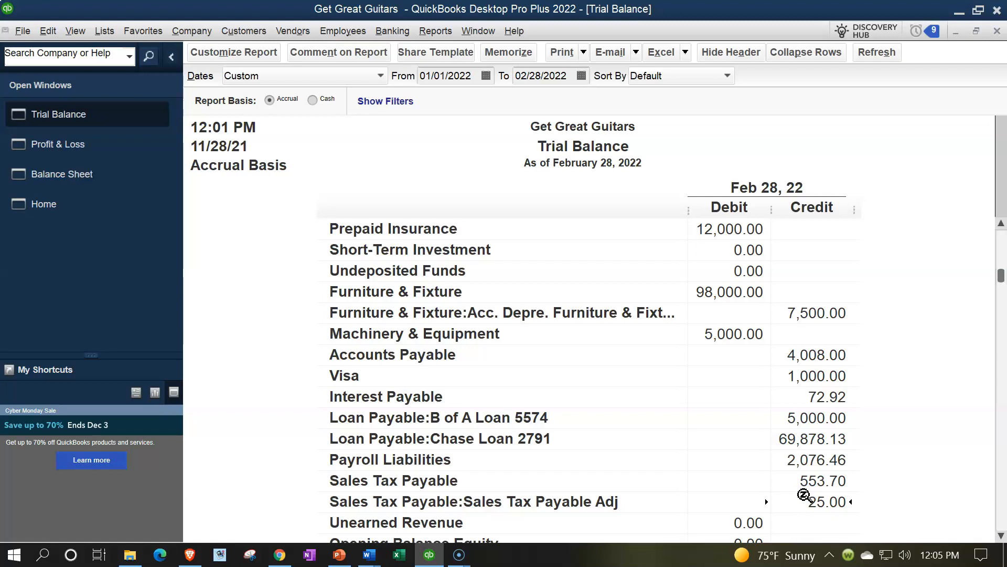
{"action": "scroll", "coordinate": [776, 450], "scroll_direction": "up", "scroll_amount": 1}
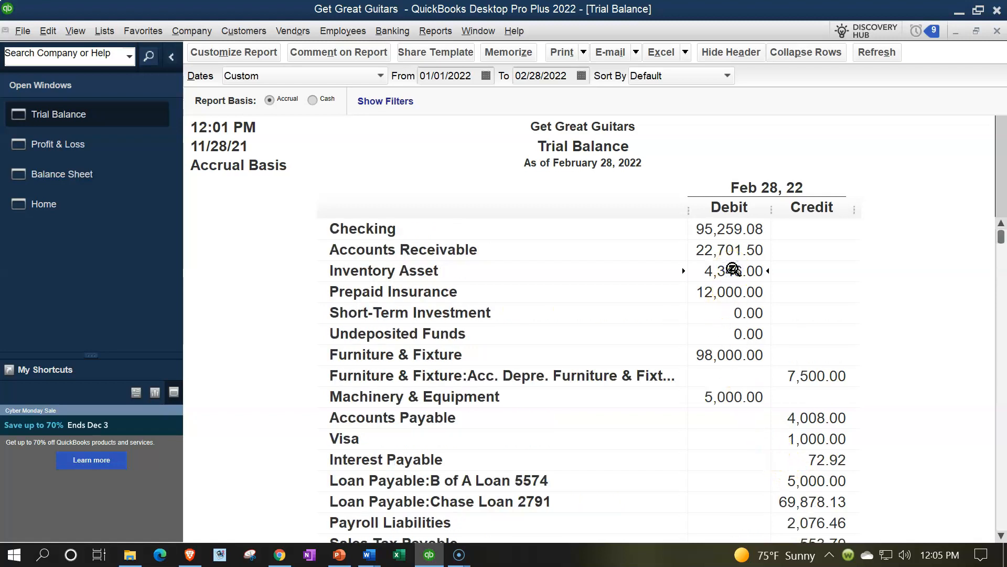
{"action": "scroll", "coordinate": [734, 270], "scroll_direction": "down", "scroll_amount": 4}
{"action": "scroll", "coordinate": [725, 394], "scroll_direction": "down", "scroll_amount": 1}
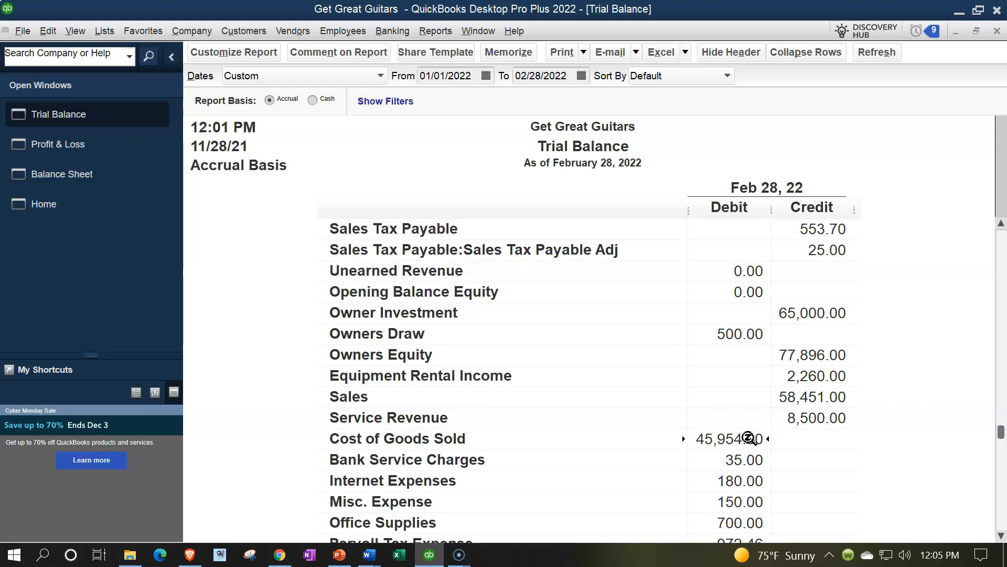
{"action": "scroll", "coordinate": [749, 438], "scroll_direction": "up", "scroll_amount": 4}
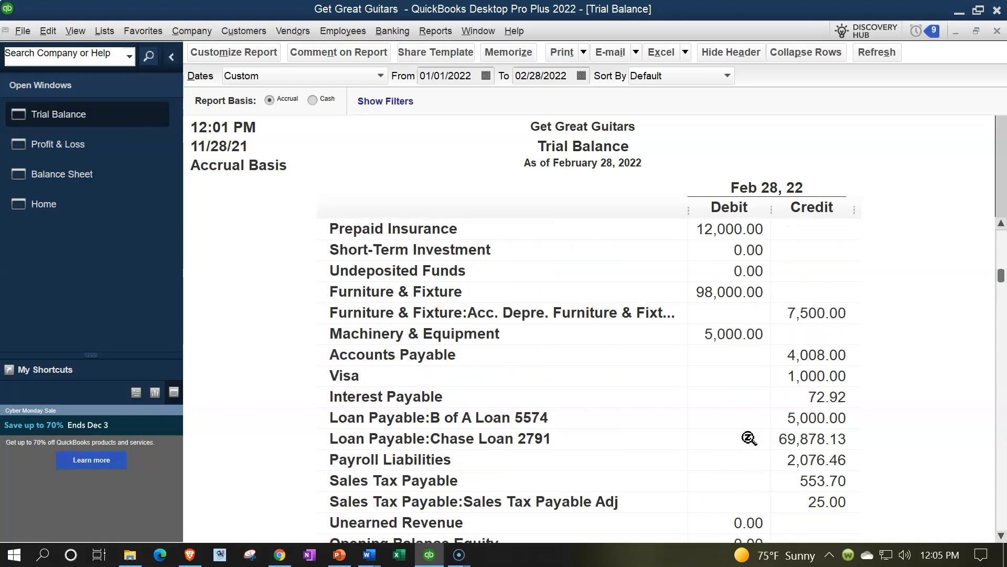
Step: Open the Customer Balance Detail report to back up the Trial Balance's Accounts Receivable amount
{"action": "scroll", "coordinate": [749, 438], "scroll_direction": "up", "scroll_amount": 1}
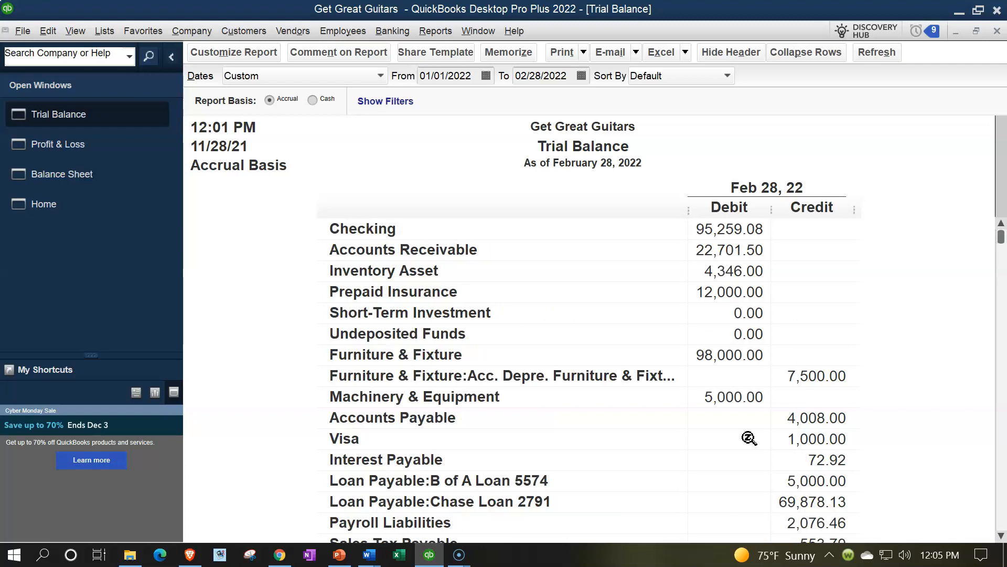
{"action": "left_click", "coordinate": [725, 248]}
{"action": "left_click", "coordinate": [434, 31]}
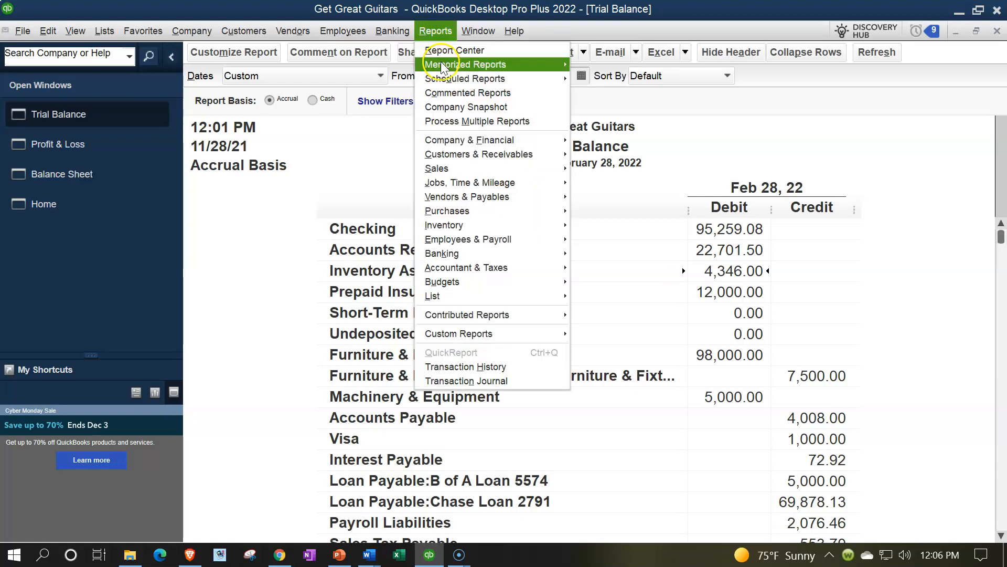
{"action": "mouse_move", "coordinate": [513, 153]}
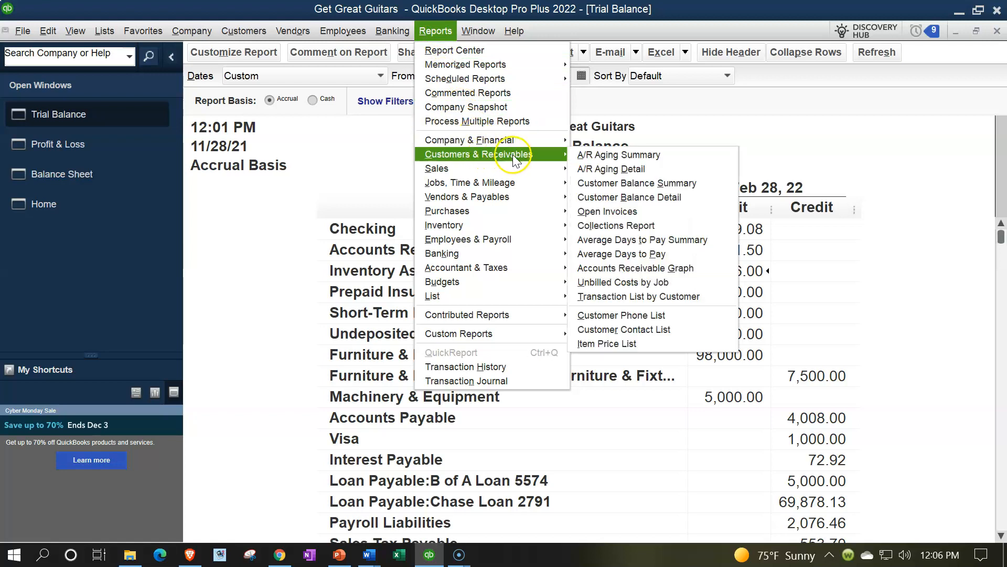
{"action": "left_click", "coordinate": [600, 196]}
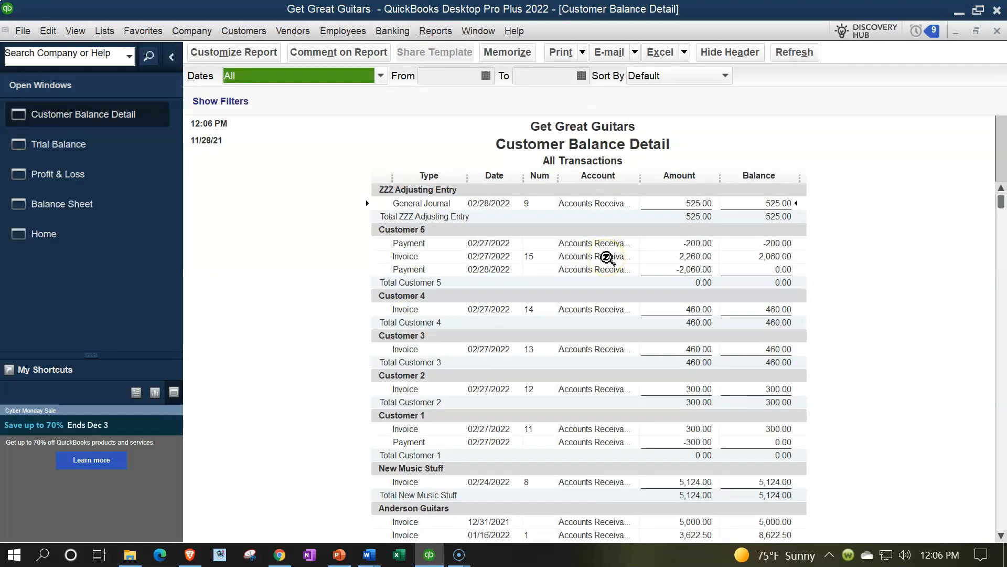
Step: Examine the customer transactions around the cutoff, comparing the ZZZ Adjusting Entry journal line with the Anderson Guitars invoices
{"action": "scroll", "coordinate": [607, 258], "scroll_direction": "down", "scroll_amount": 2}
{"action": "left_click", "coordinate": [595, 443]}
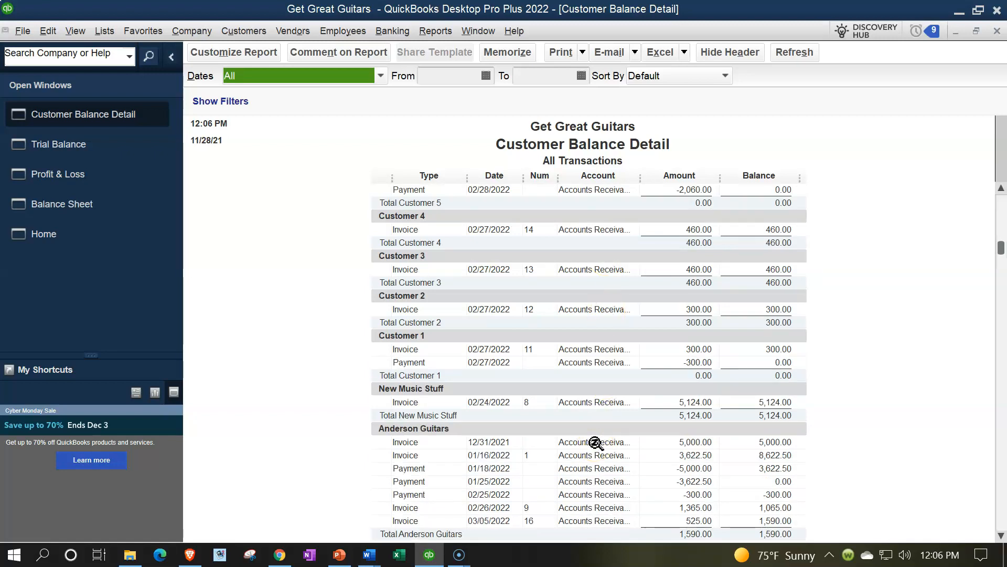
{"action": "scroll", "coordinate": [595, 443], "scroll_direction": "up", "scroll_amount": 2}
{"action": "left_click", "coordinate": [607, 231]}
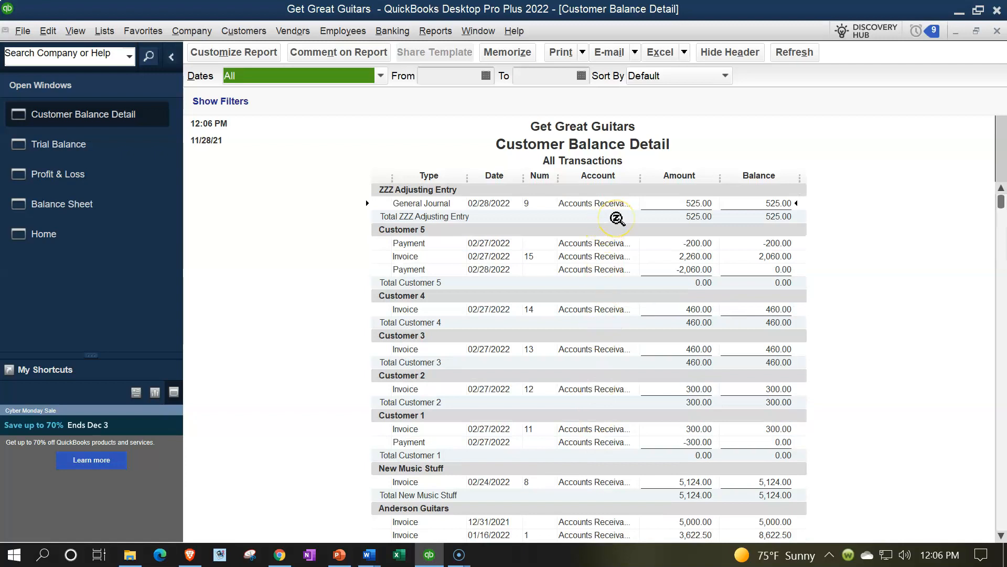
{"action": "double_click", "coordinate": [695, 202]}
{"action": "double_click", "coordinate": [696, 206]}
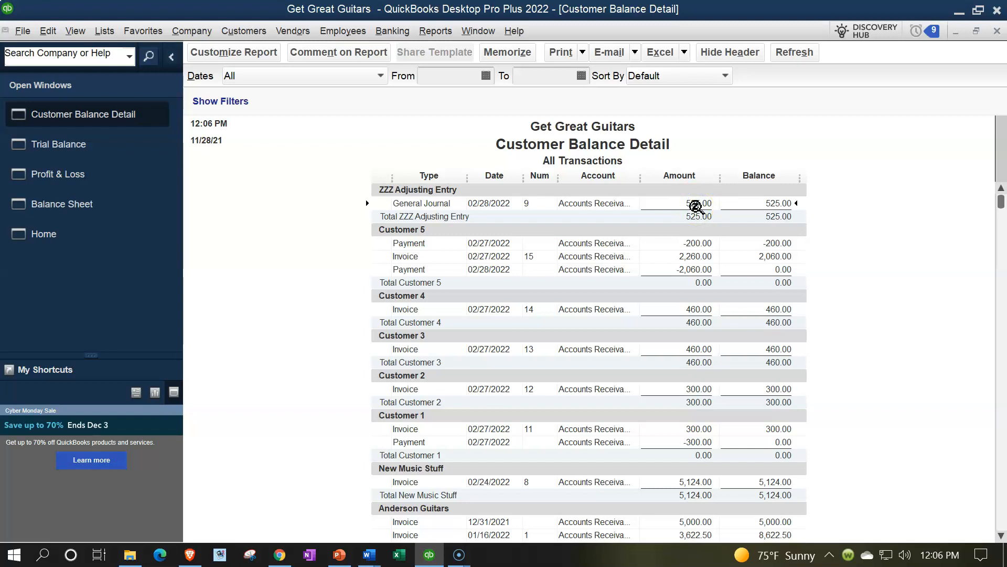
{"action": "scroll", "coordinate": [695, 205], "scroll_direction": "down", "scroll_amount": 1}
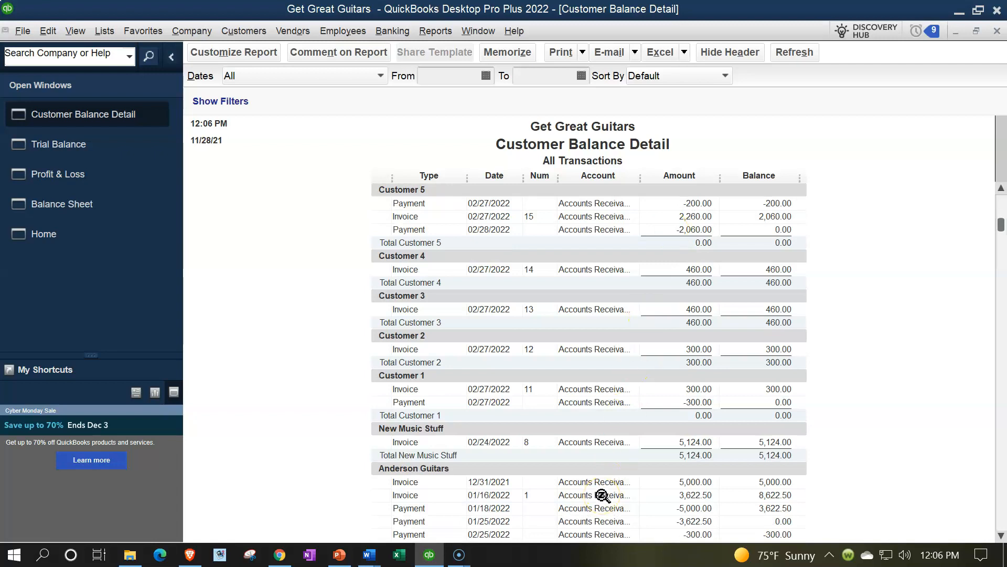
{"action": "scroll", "coordinate": [602, 495], "scroll_direction": "up", "scroll_amount": 1}
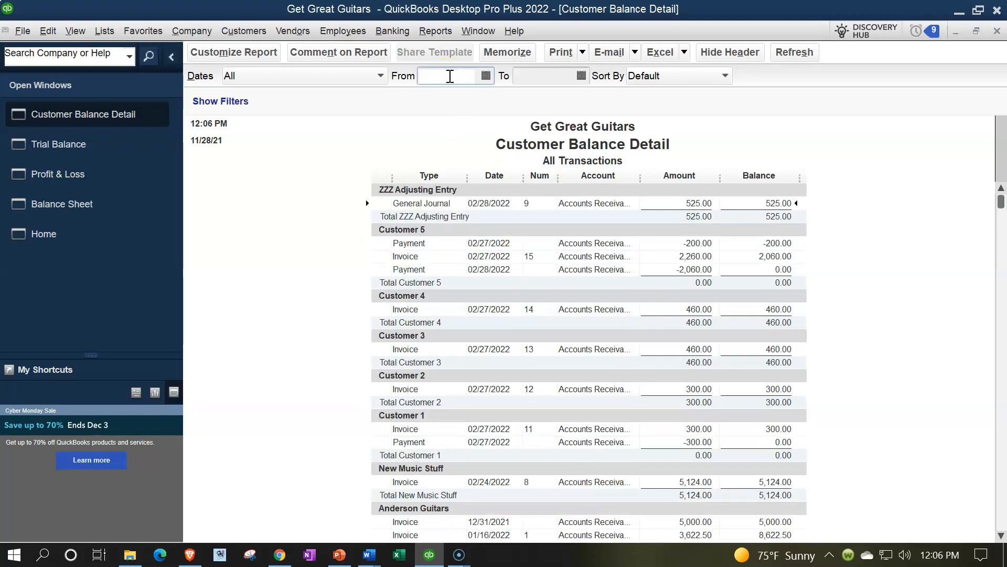
Step: Limit the Customer Balance Detail report to 01/01/2022 through 02/28/2022 and check its total balance
{"action": "type", "text": "01/01/22"}
{"action": "key", "text": "Tab"}
{"action": "type", "text": "02/28/22"}
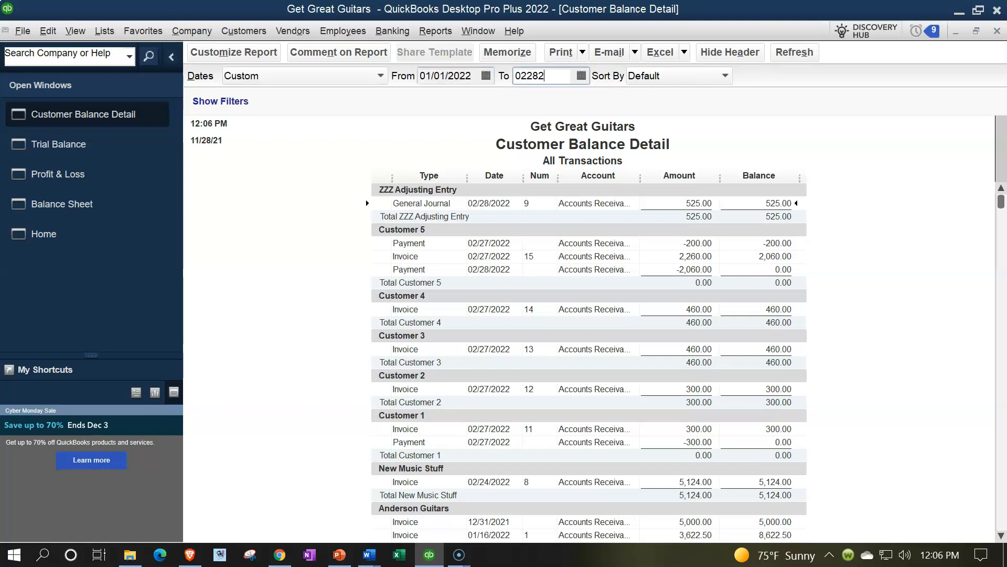
{"action": "key", "text": "Tab"}
{"action": "scroll", "coordinate": [577, 343], "scroll_direction": "down", "scroll_amount": 12}
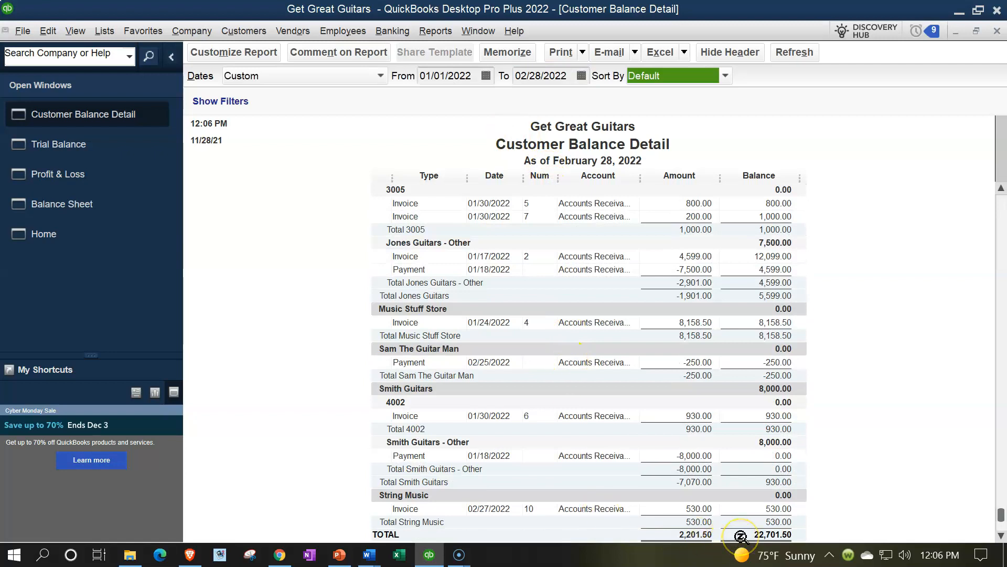
Step: Return to the Trial Balance, then run the Inventory Valuation Summary report as of 02/28/2022
{"action": "left_click", "coordinate": [89, 139]}
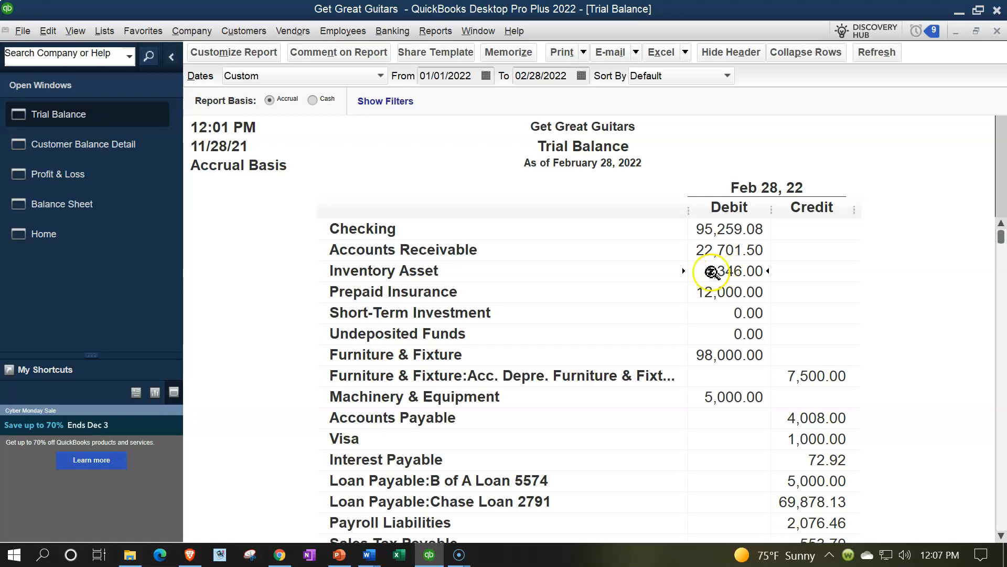
{"action": "left_click", "coordinate": [435, 31]}
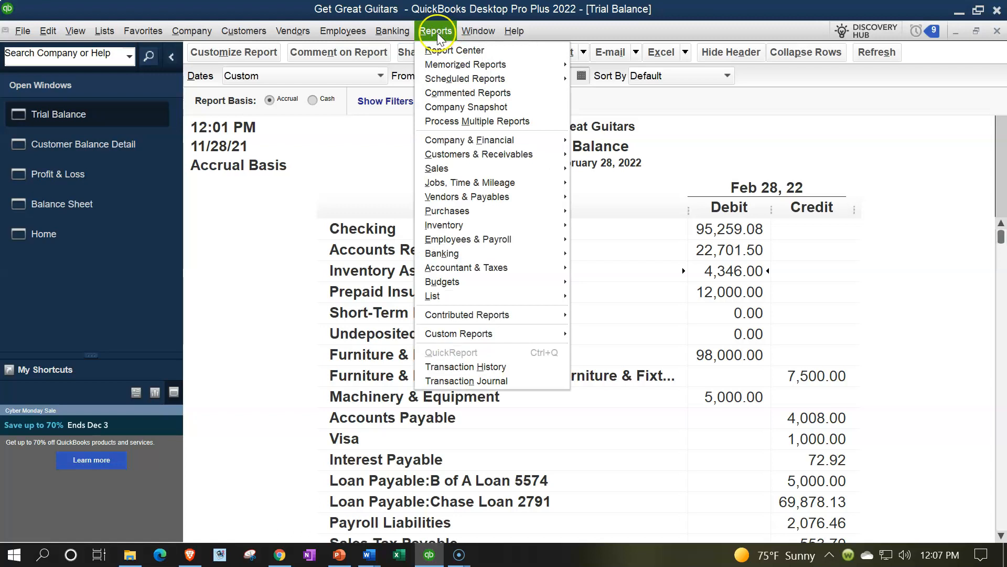
{"action": "left_click", "coordinate": [536, 229]}
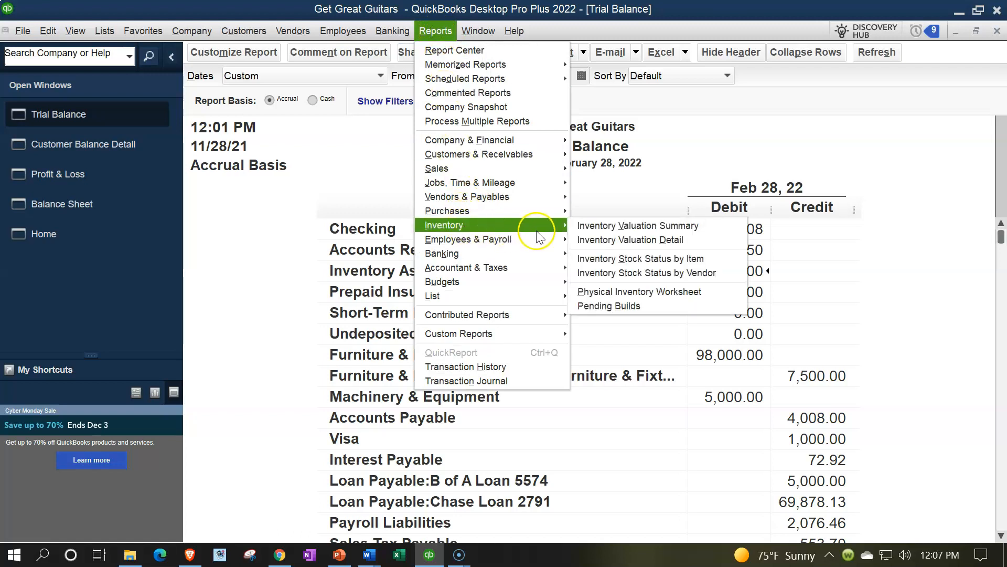
{"action": "left_click", "coordinate": [588, 225]}
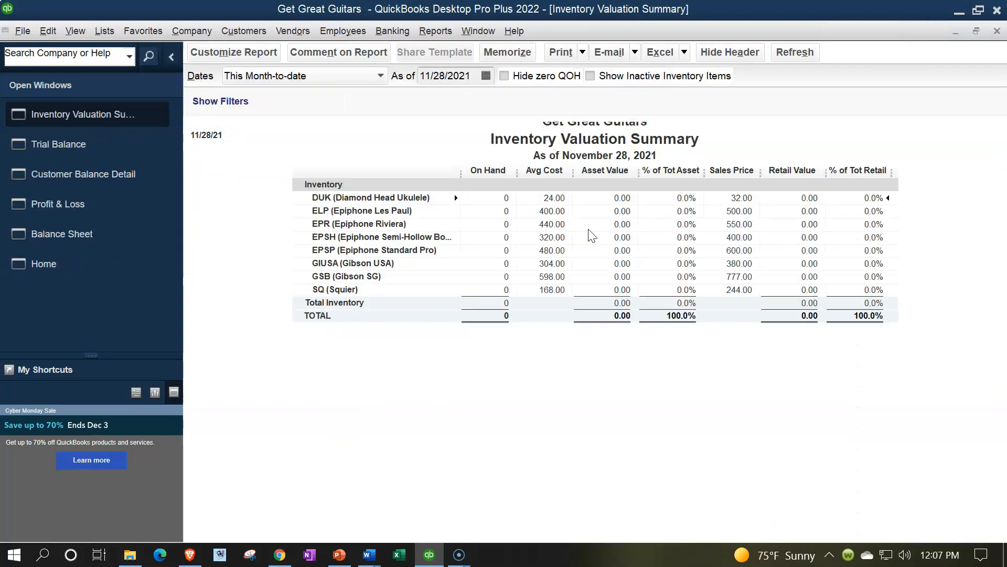
{"action": "type", "text": "22822"}
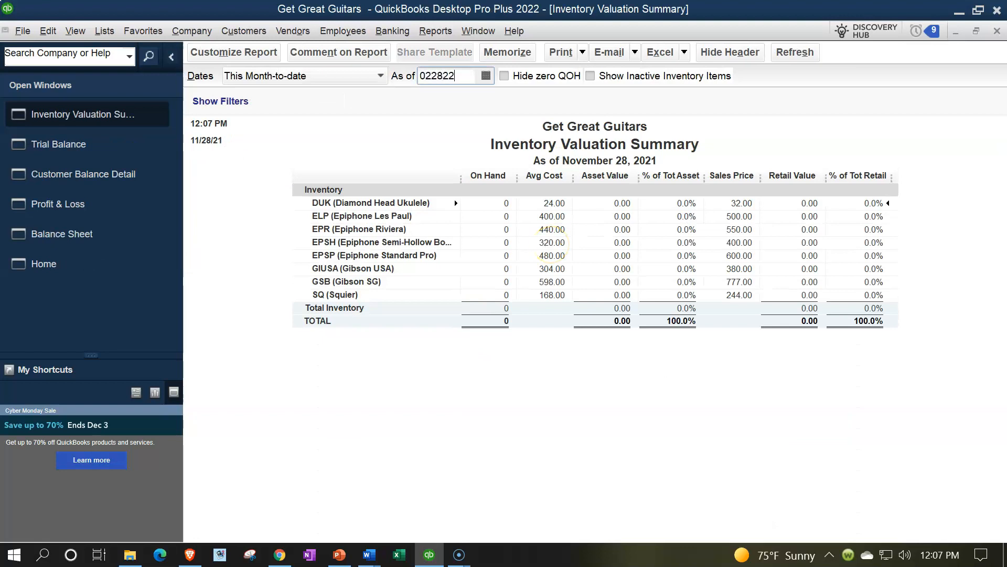
{"action": "key", "text": "Tab"}
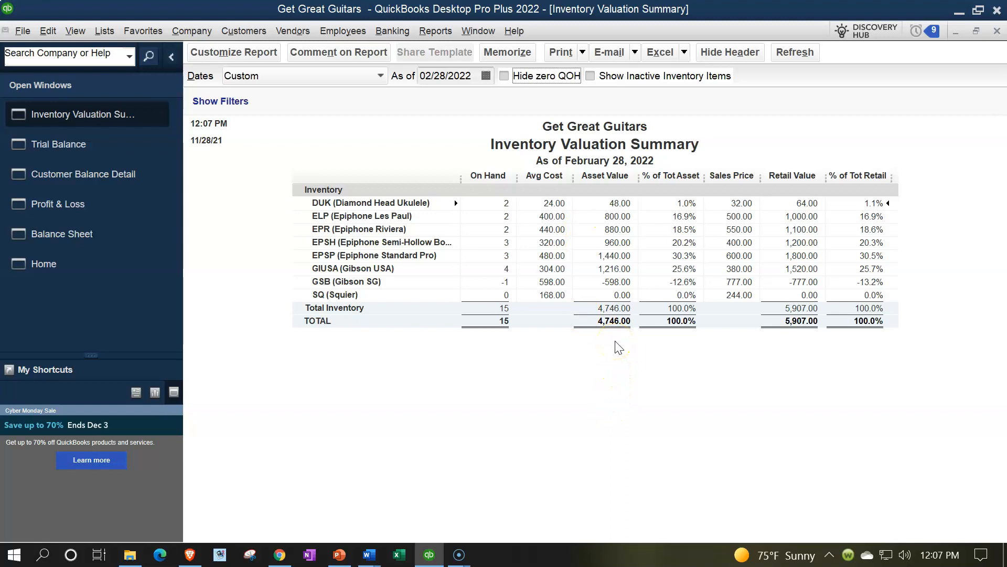
Step: Return to the Trial Balance and review the Inventory Asset, Sales Tax Payable and Sales Tax Payable Adj amounts
{"action": "left_click", "coordinate": [116, 147]}
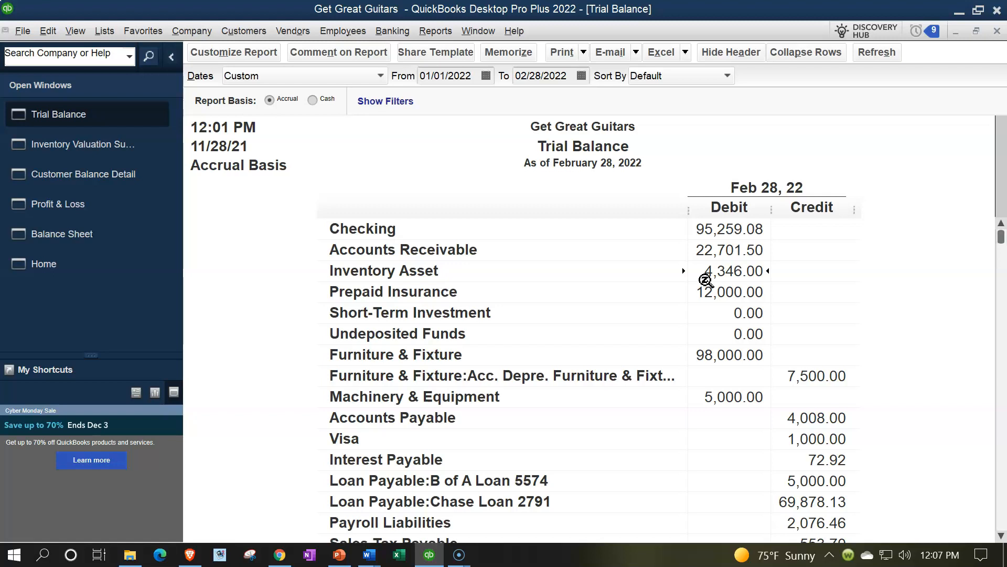
{"action": "scroll", "coordinate": [706, 281], "scroll_direction": "down", "scroll_amount": 3}
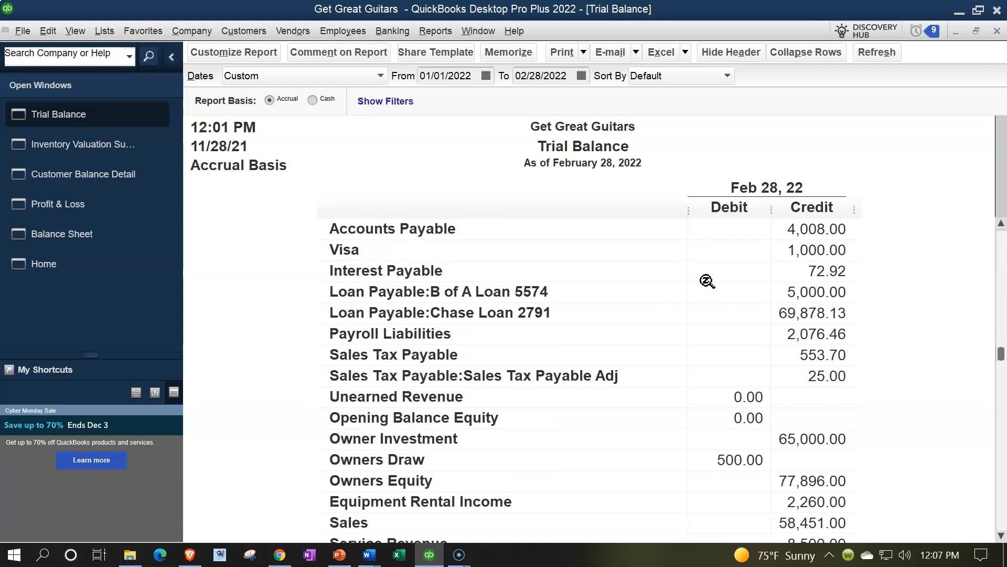
{"action": "left_click", "coordinate": [803, 376]}
Step: Switch to the Balance Sheet and collapse, then re-expand, the Sales Tax Payable group to compare its parent total and subaccounts
{"action": "left_click", "coordinate": [130, 237]}
{"action": "scroll", "coordinate": [560, 348], "scroll_direction": "down", "scroll_amount": 8}
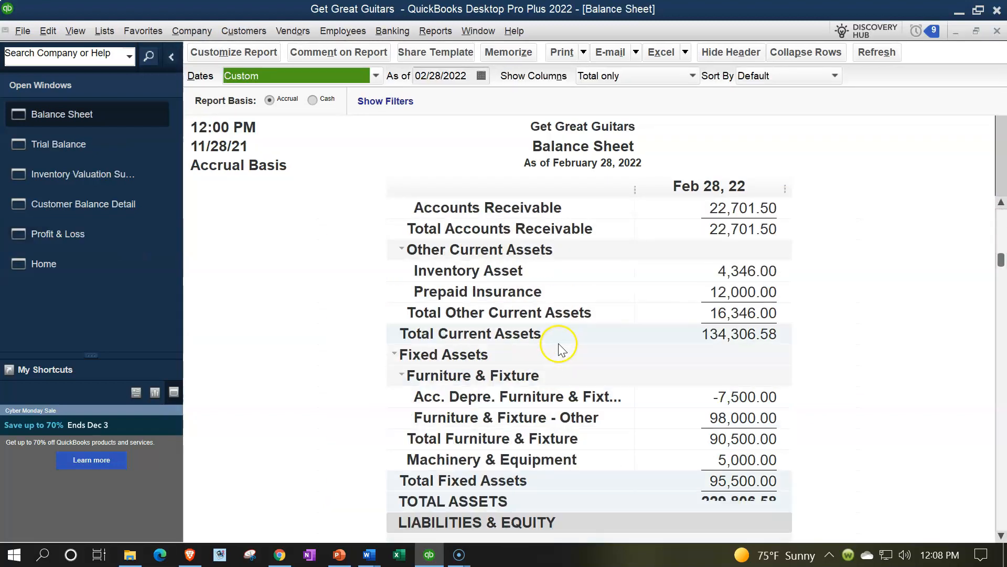
{"action": "scroll", "coordinate": [566, 352], "scroll_direction": "down", "scroll_amount": 2}
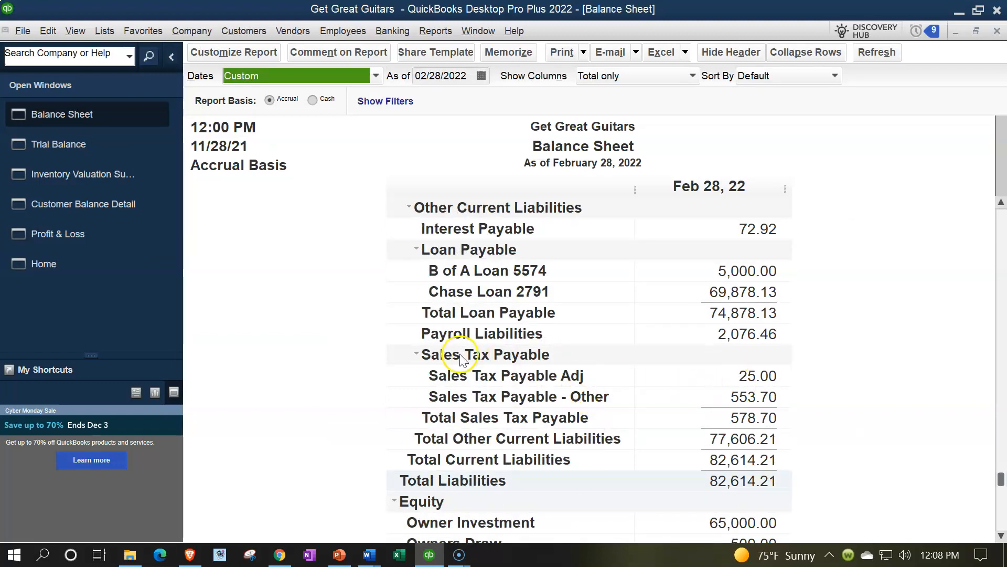
{"action": "left_click", "coordinate": [417, 354]}
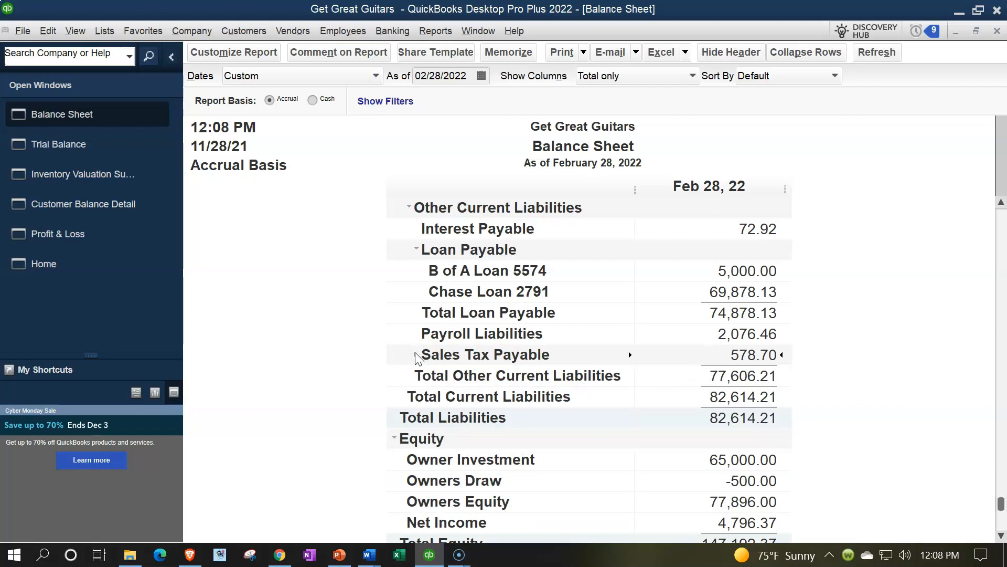
{"action": "left_click", "coordinate": [415, 354]}
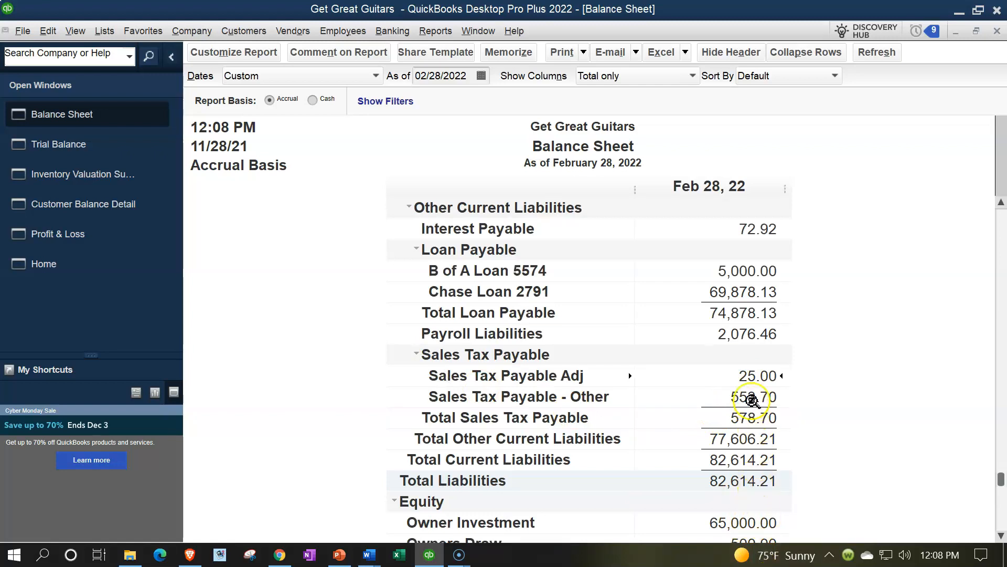
Step: Drill from the Sales Tax Payable Adj amount through to adjusting journal entry 9 and dismiss the entry-numbering message
{"action": "double_click", "coordinate": [754, 379]}
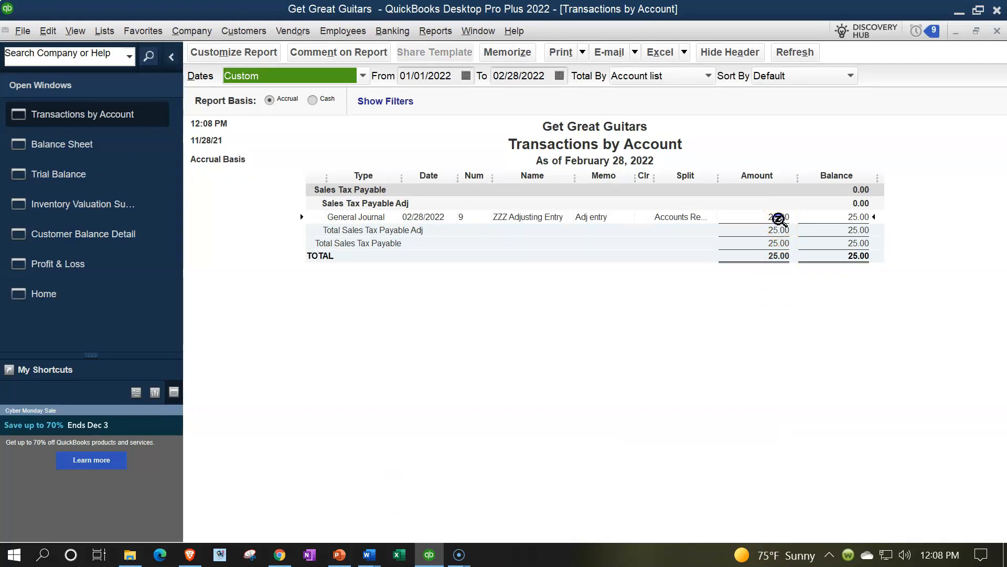
{"action": "double_click", "coordinate": [779, 218]}
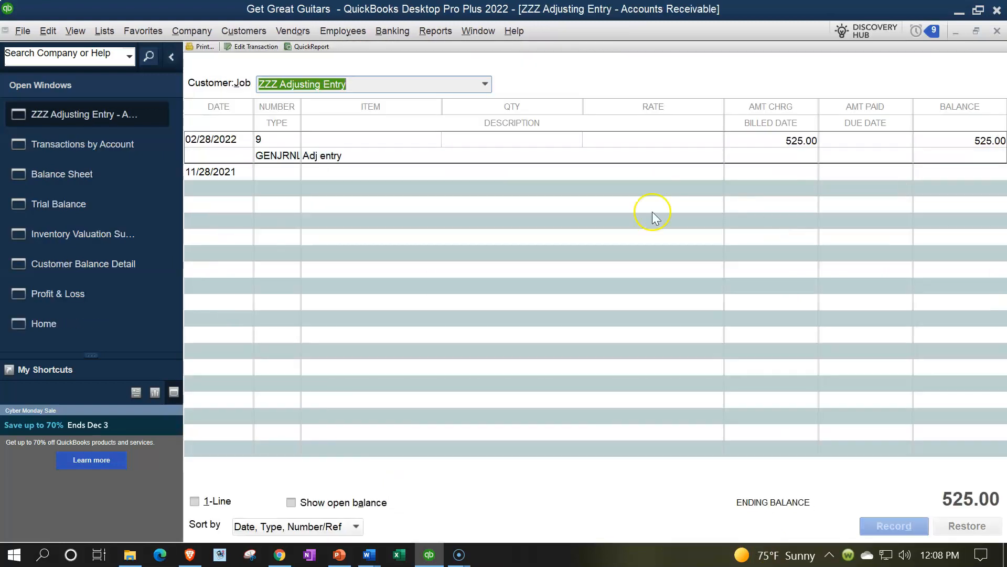
{"action": "left_click", "coordinate": [279, 156]}
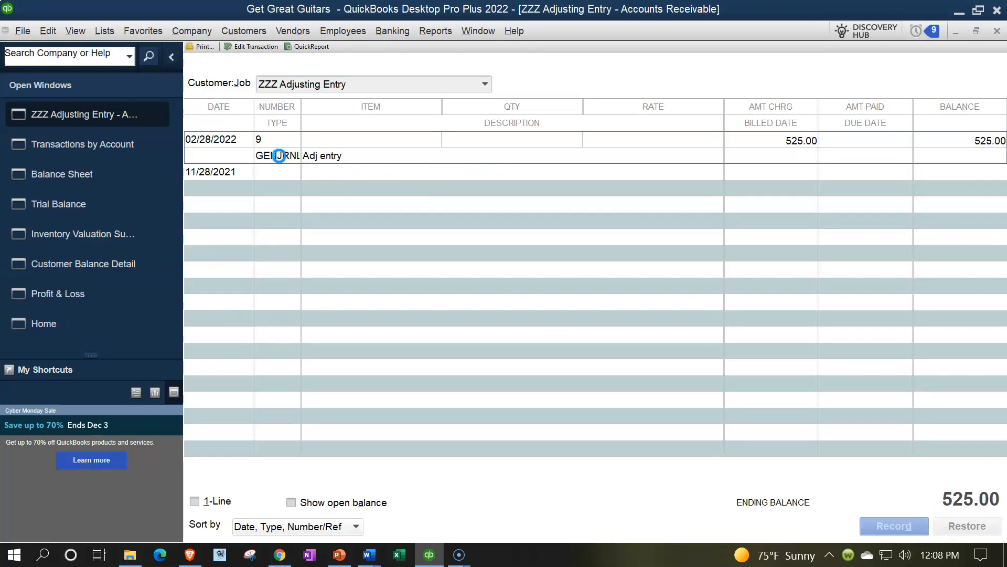
{"action": "double_click", "coordinate": [279, 156]}
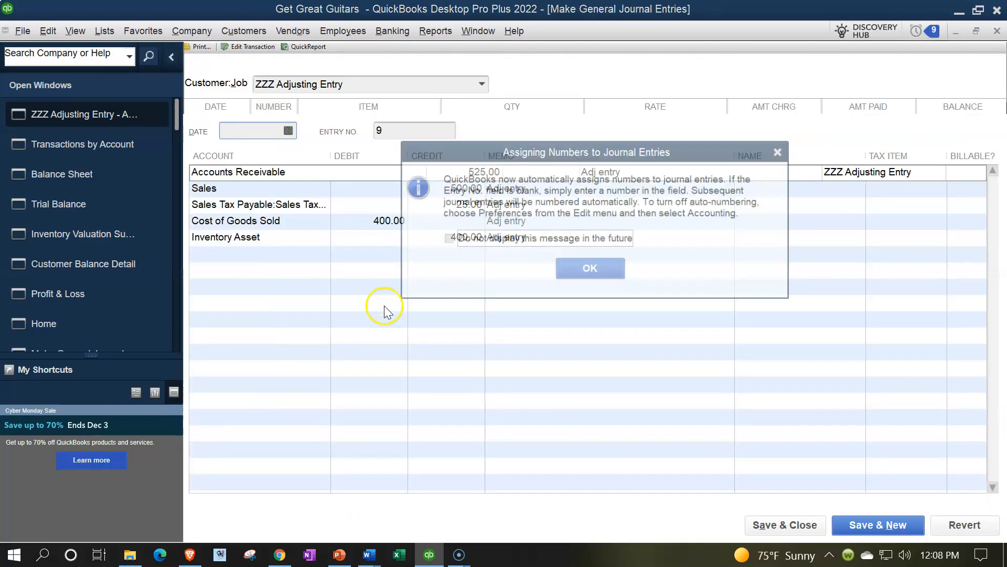
{"action": "left_click", "coordinate": [781, 150]}
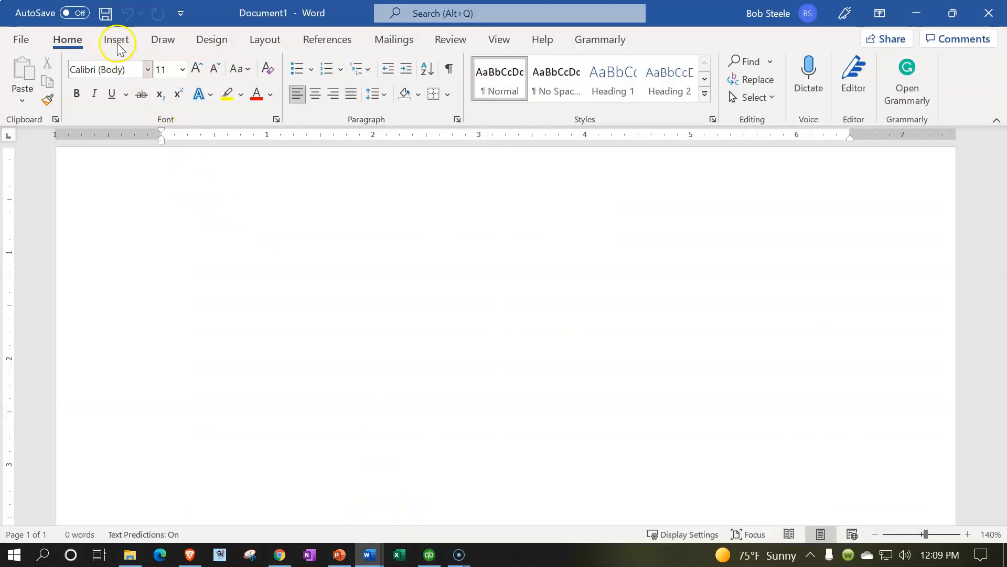
Step: Switch to Word, insert a screen clipping of the adjusting journal entry and enlarge it to 7.73" wide
{"action": "left_click", "coordinate": [117, 42]}
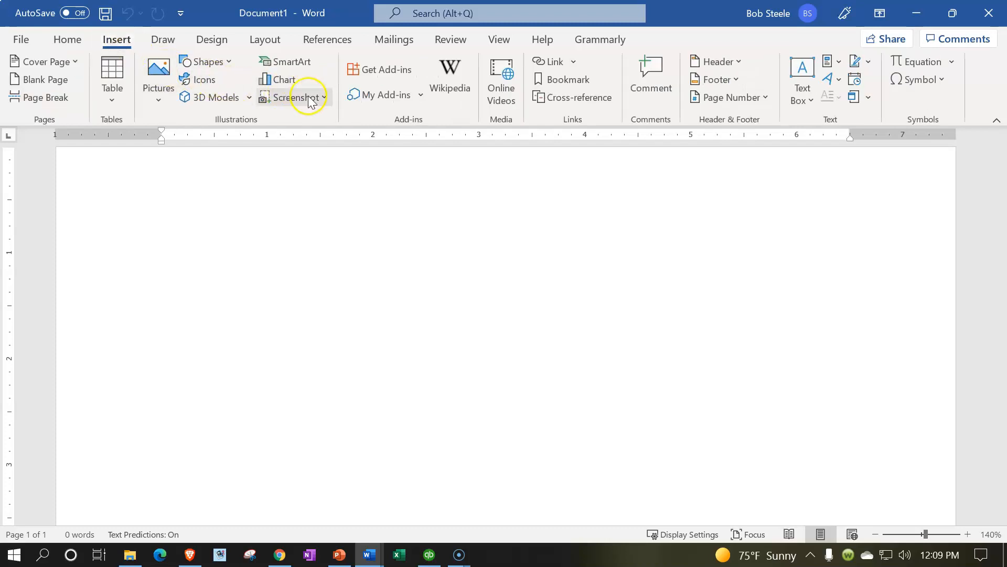
{"action": "left_click", "coordinate": [307, 98]}
{"action": "left_click", "coordinate": [330, 231]}
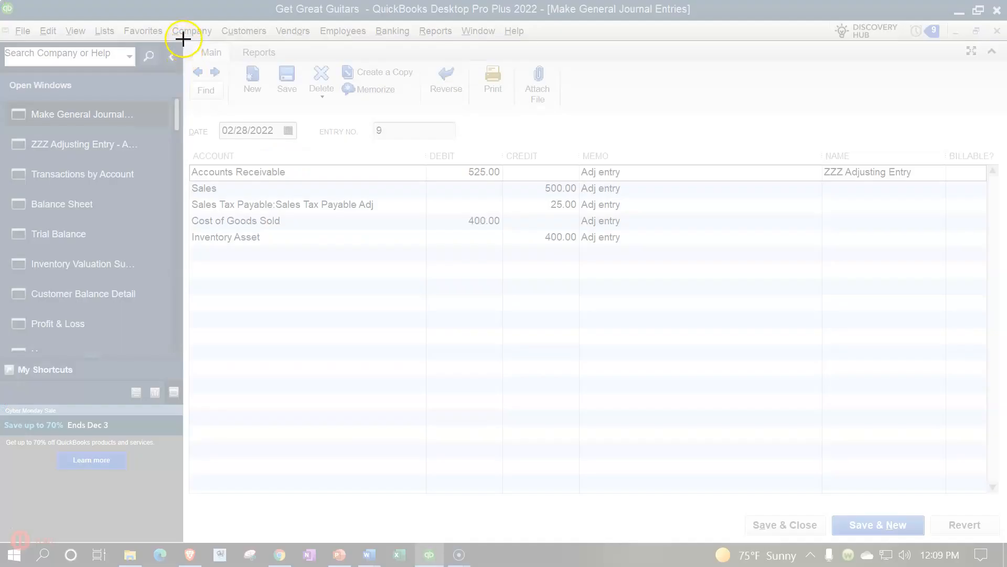
{"action": "left_click_drag", "start_coordinate": [184, 40], "coordinate": [988, 266]}
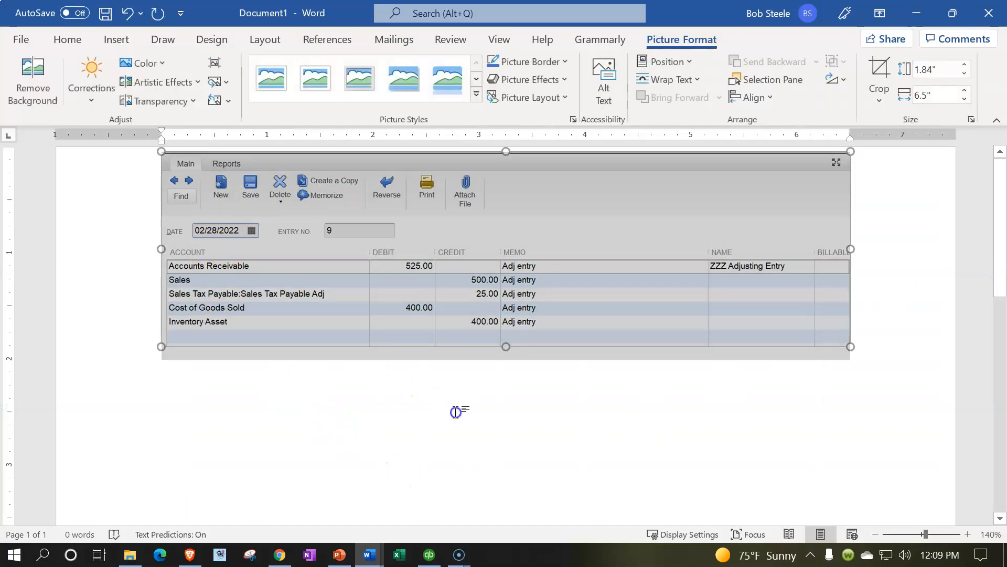
{"action": "left_click_drag", "start_coordinate": [161, 347], "coordinate": [162, 382]}
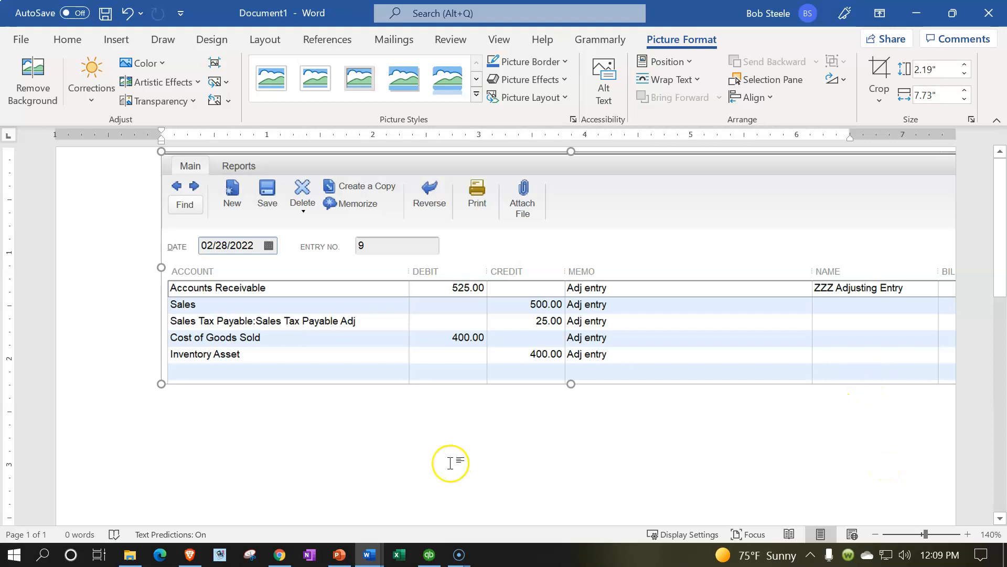
Step: Switch back to QuickBooks and close the journal entry and the ZZZ Adjusting Entry register, returning to the Transactions by Account report
{"action": "left_click", "coordinate": [430, 555]}
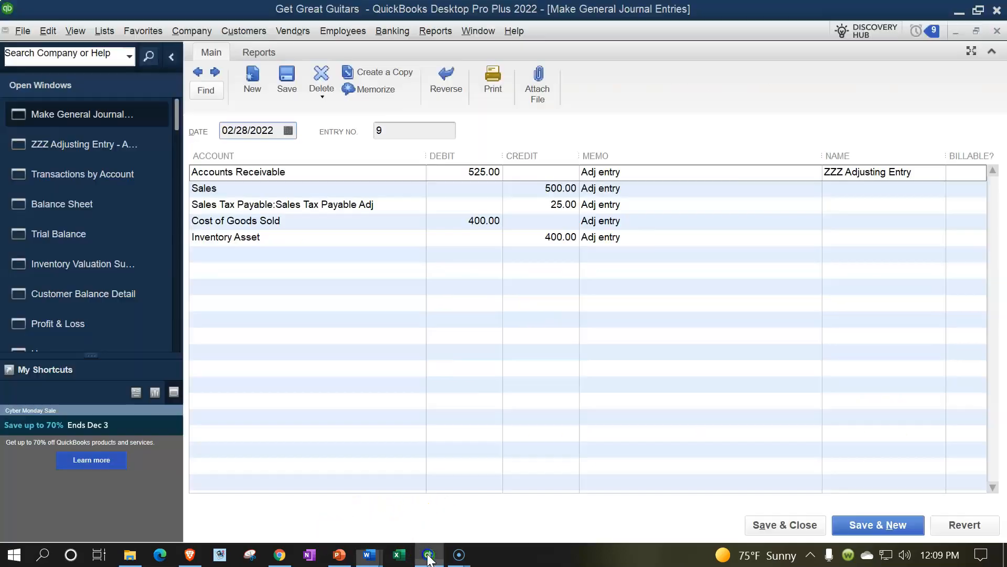
{"action": "left_click", "coordinate": [996, 31]}
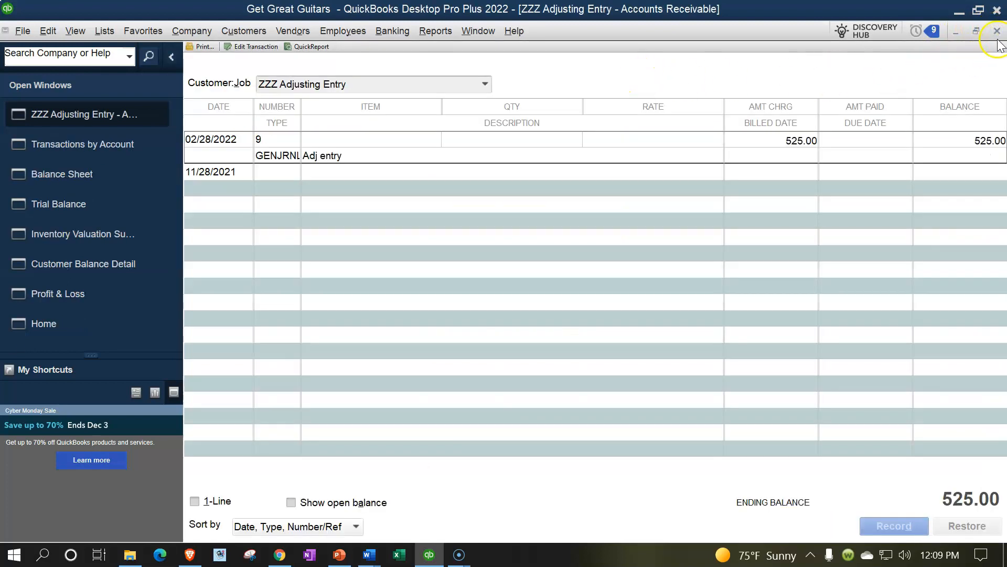
{"action": "left_click", "coordinate": [999, 32]}
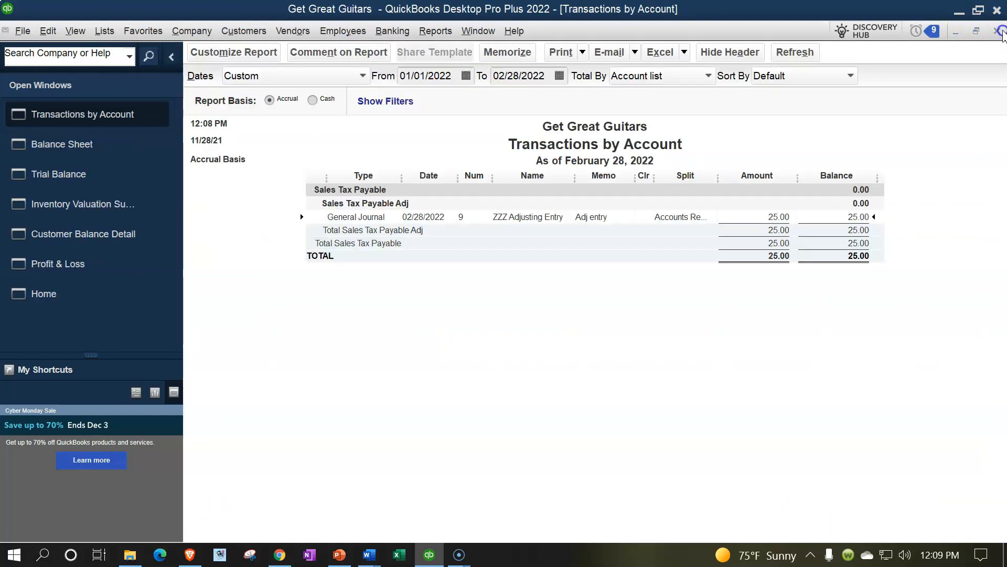
Step: Close the Transactions by Account report and start a new general journal entry, dismissing the entry-numbering message
{"action": "left_click", "coordinate": [997, 32]}
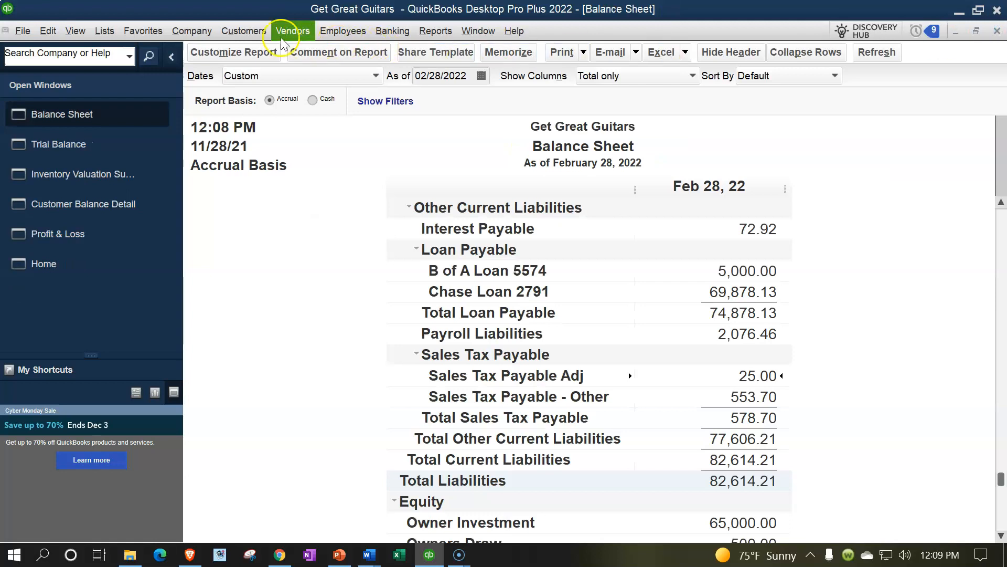
{"action": "left_click", "coordinate": [205, 35]}
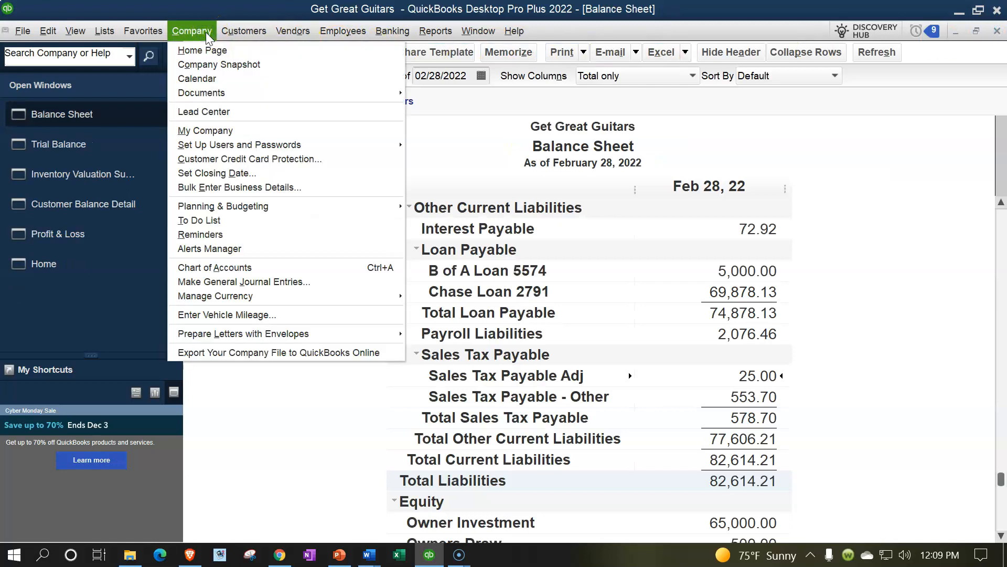
{"action": "left_click", "coordinate": [244, 281]}
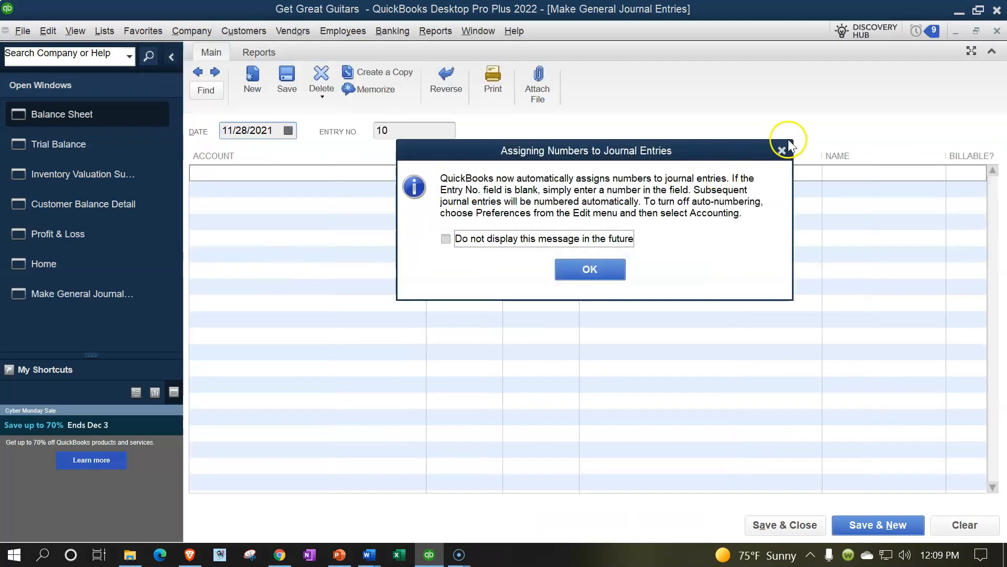
{"action": "left_click", "coordinate": [782, 150]}
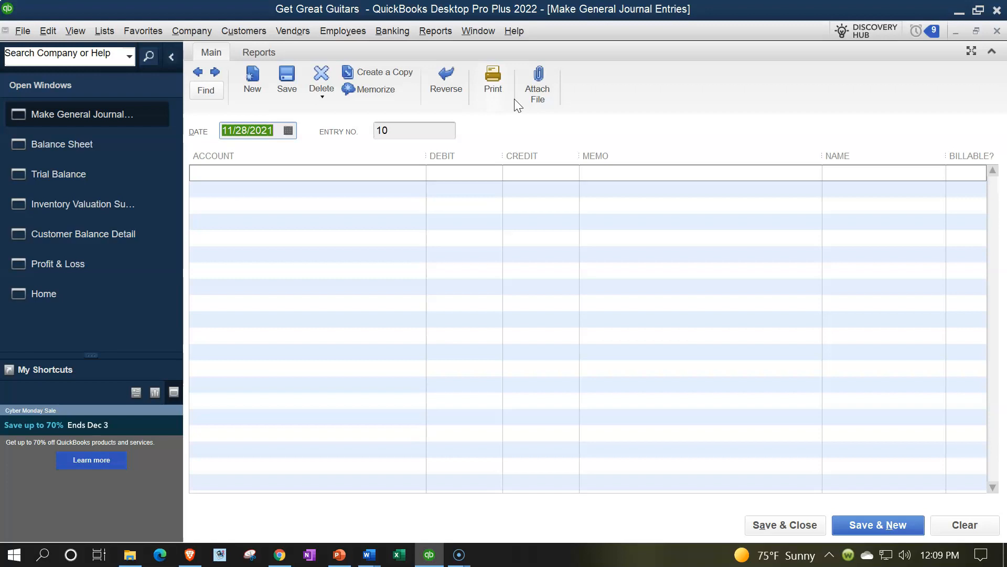
Step: Date the new journal entry 03/01/2022 and collapse the Open Windows list to widen the form
{"action": "type", "text": "03"}
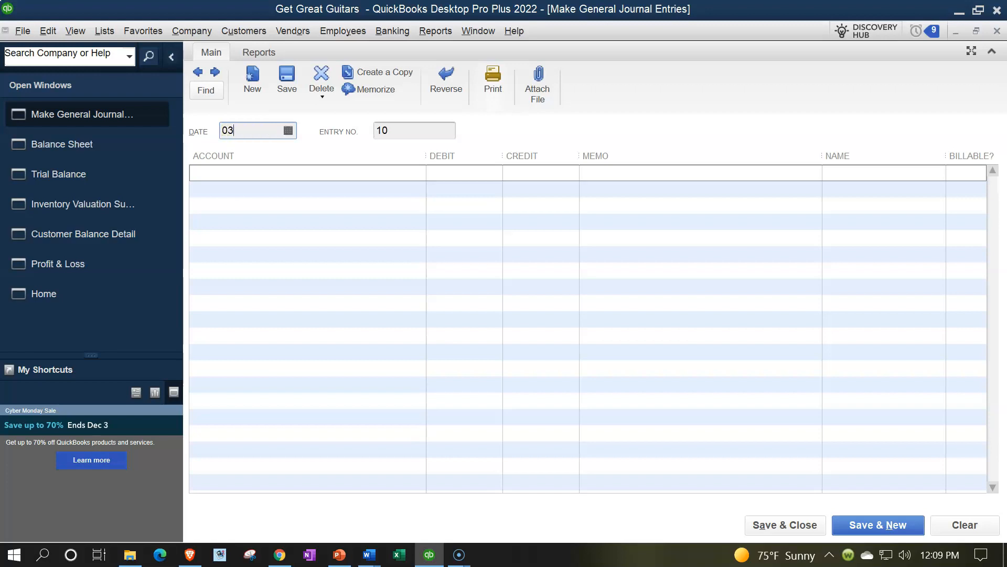
{"action": "type", "text": "/01/202"}
{"action": "key", "text": "Tab"}
{"action": "key", "text": "Tab"}
{"action": "left_click", "coordinate": [170, 56]}
Step: Review the clipped adjusting entry in Word, return to QuickBooks and choose Accounts Receivable as the first line's account
{"action": "mouse_move", "coordinate": [369, 553]}
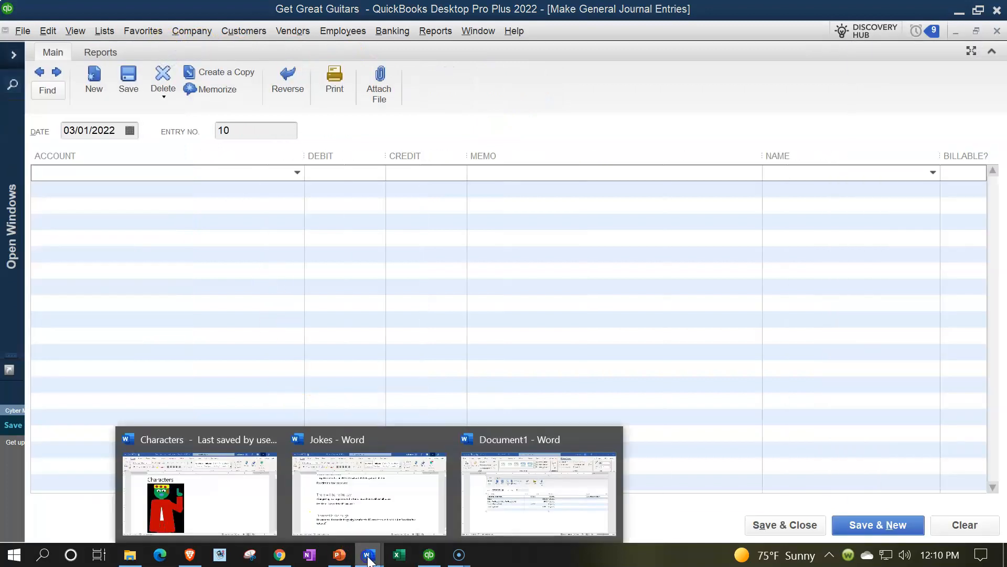
{"action": "left_click", "coordinate": [493, 513]}
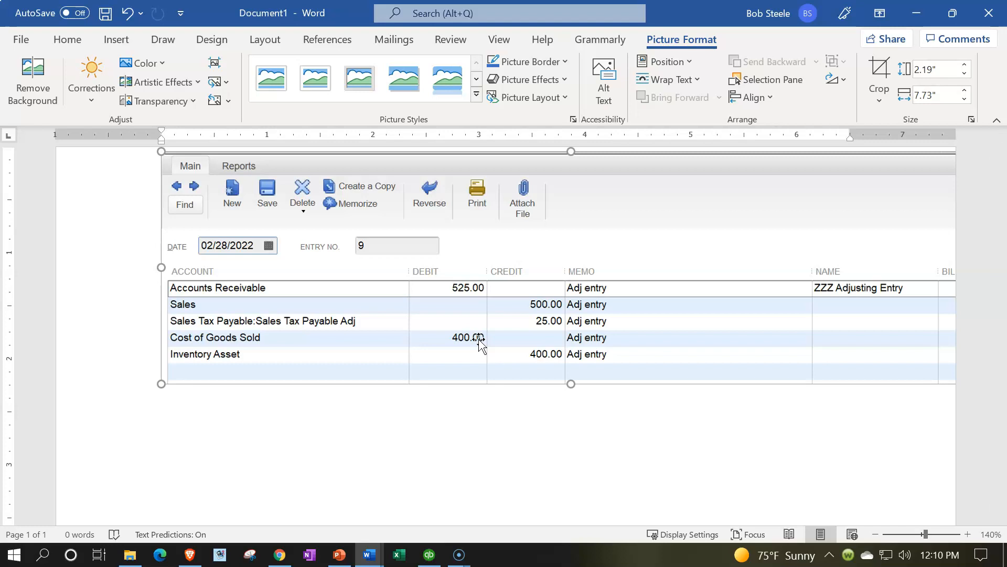
{"action": "left_click", "coordinate": [429, 555]}
{"action": "type", "text": "Accounts Payable"}
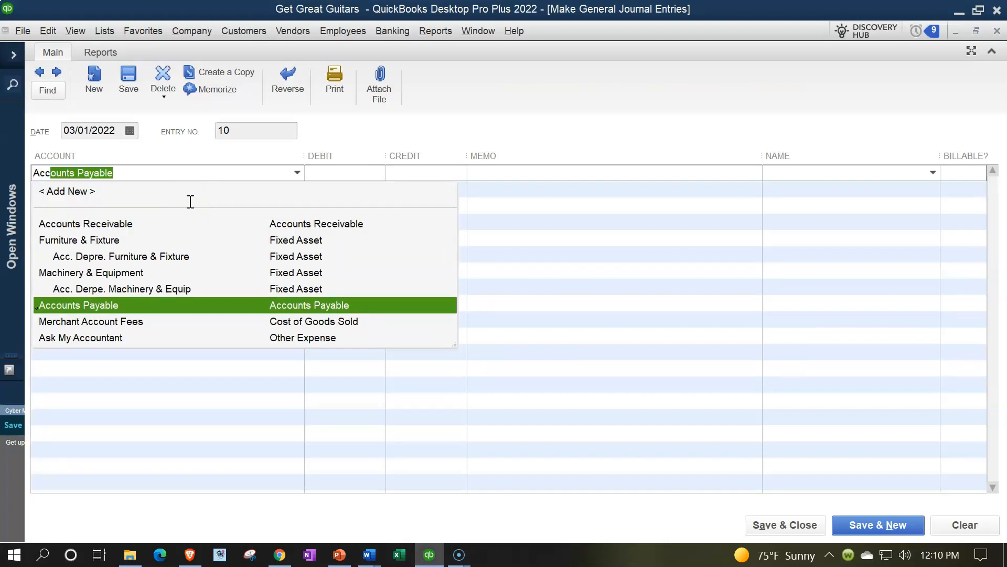
{"action": "key", "text": "Up"}
{"action": "key", "text": "Up"}
{"action": "key", "text": "Up"}
{"action": "key", "text": "Up"}
{"action": "key", "text": "Up"}
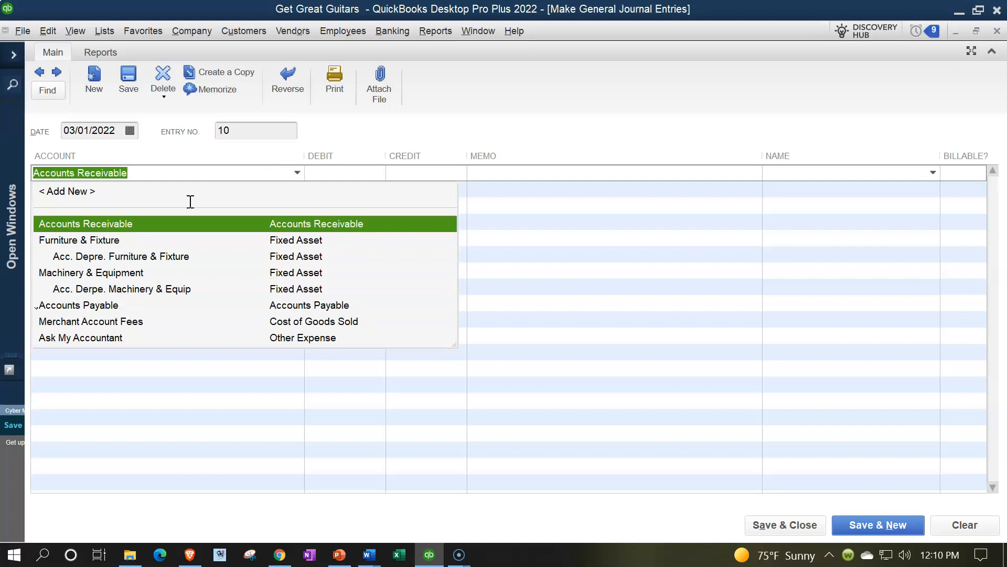
{"action": "key", "text": "Tab"}
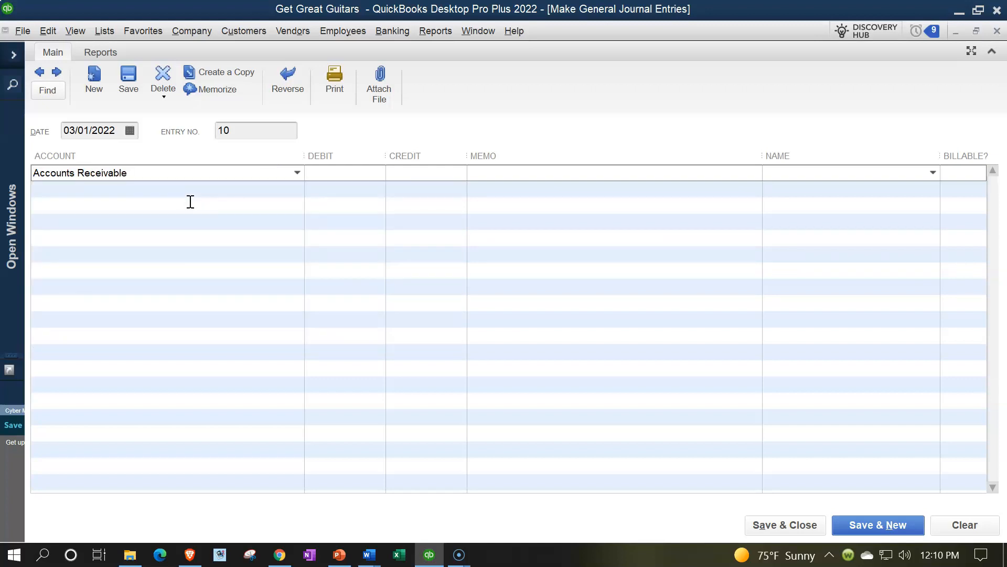
Step: Checking against the Word clipping, credit Accounts Receivable 525.00 with the memo "Reversing entry" and the name ZZZ Adjusting Entry
{"action": "left_click", "coordinate": [429, 555]}
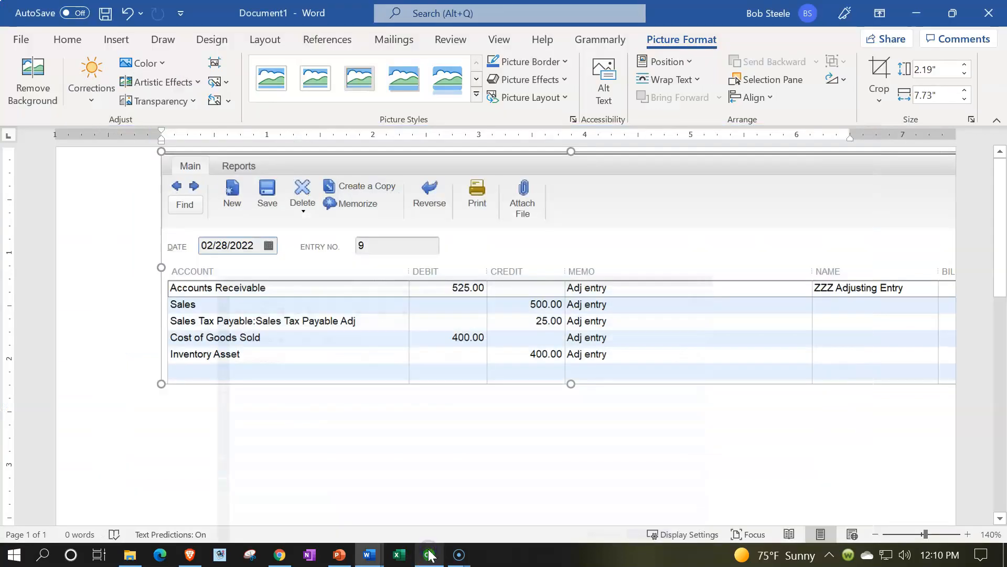
{"action": "left_click", "coordinate": [429, 555]}
{"action": "type", "text": "525"}
{"action": "key", "text": "Tab"}
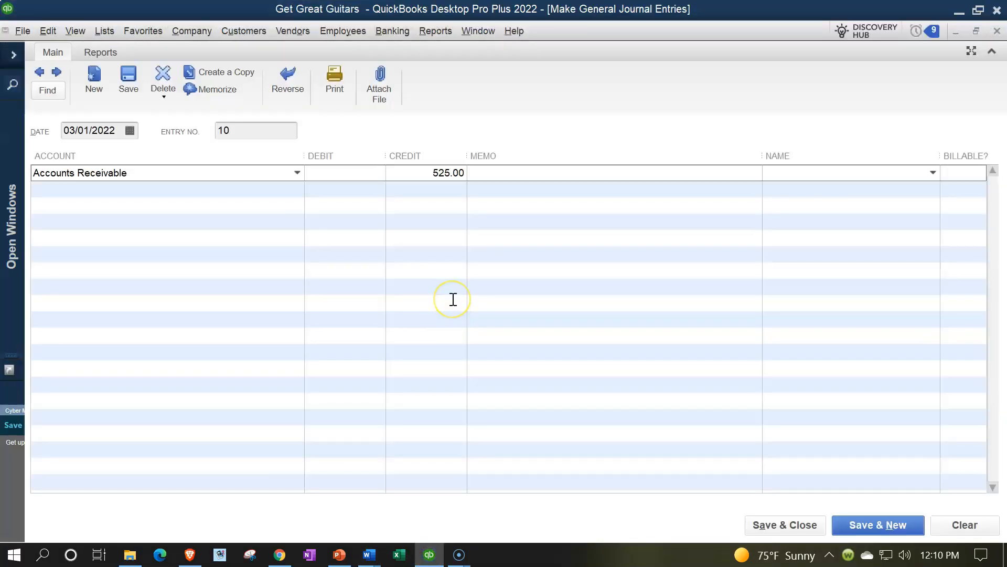
{"action": "type", "text": "Reversing entry"}
{"action": "left_click", "coordinate": [429, 554]}
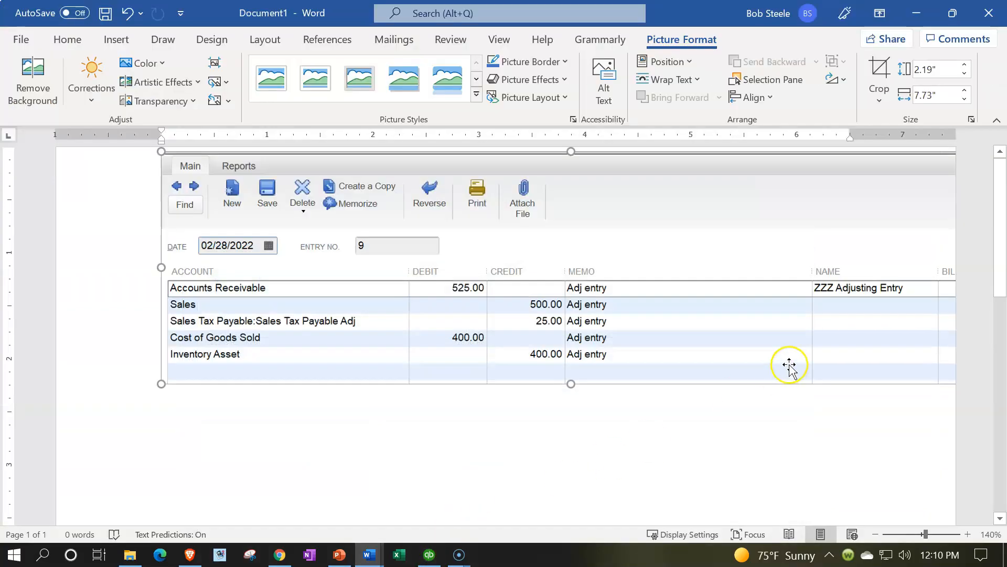
{"action": "left_click", "coordinate": [429, 555]}
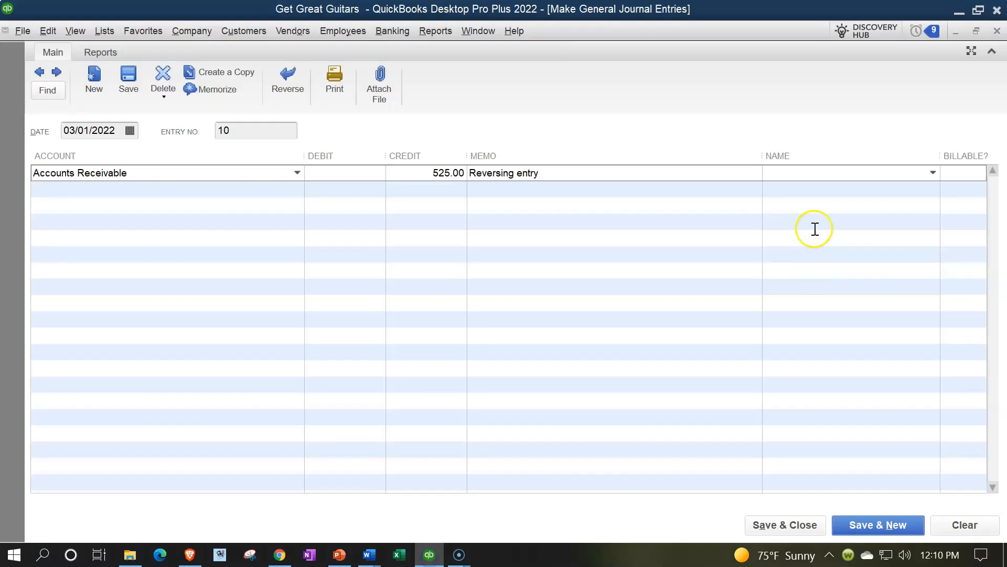
{"action": "type", "text": "zzz"}
{"action": "key", "text": "Tab"}
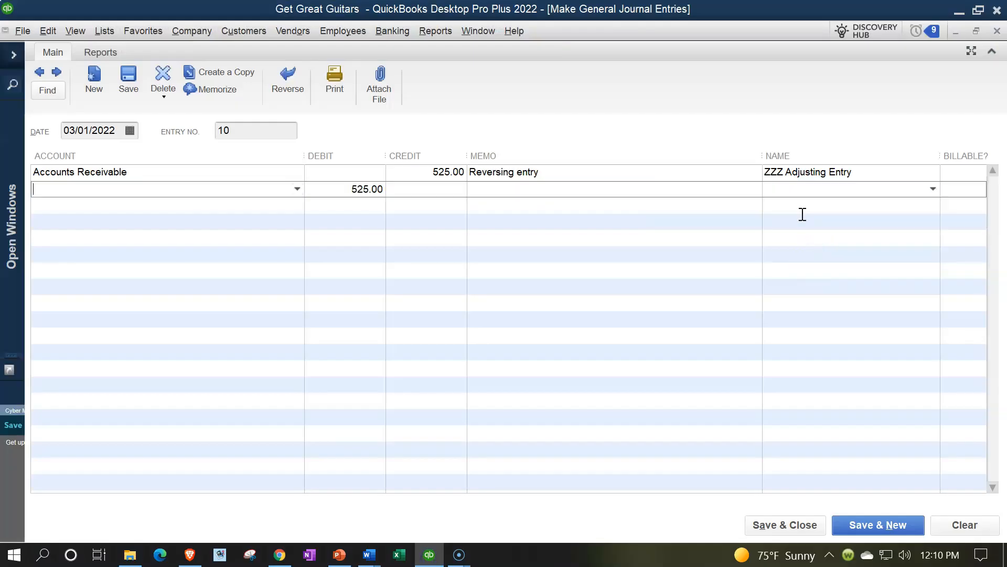
Step: Checking the clipping in Word, add a Sales line in QuickBooks debiting 500.00 with the copied memo "Reversing entry"
{"action": "left_click", "coordinate": [430, 555]}
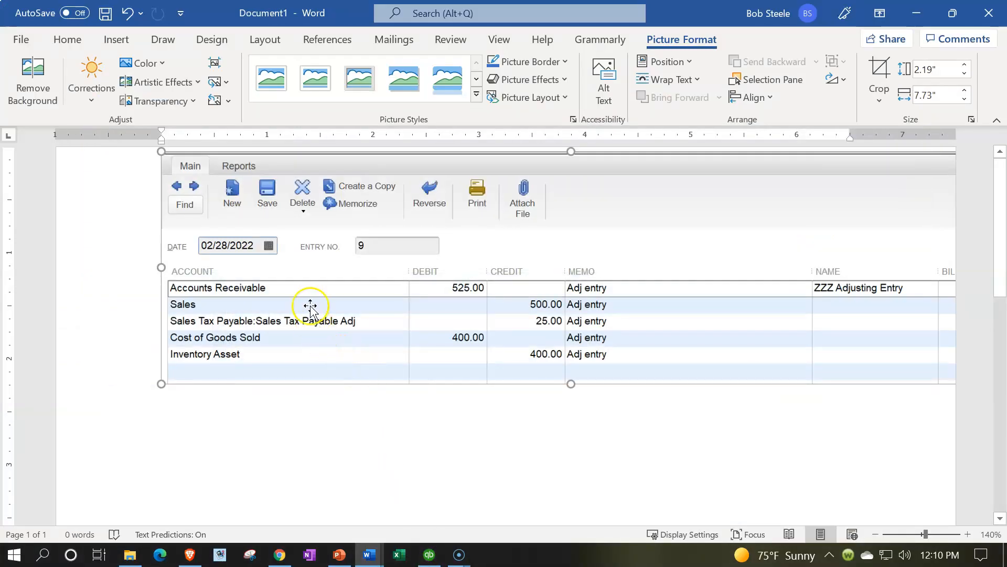
{"action": "left_click", "coordinate": [429, 555]}
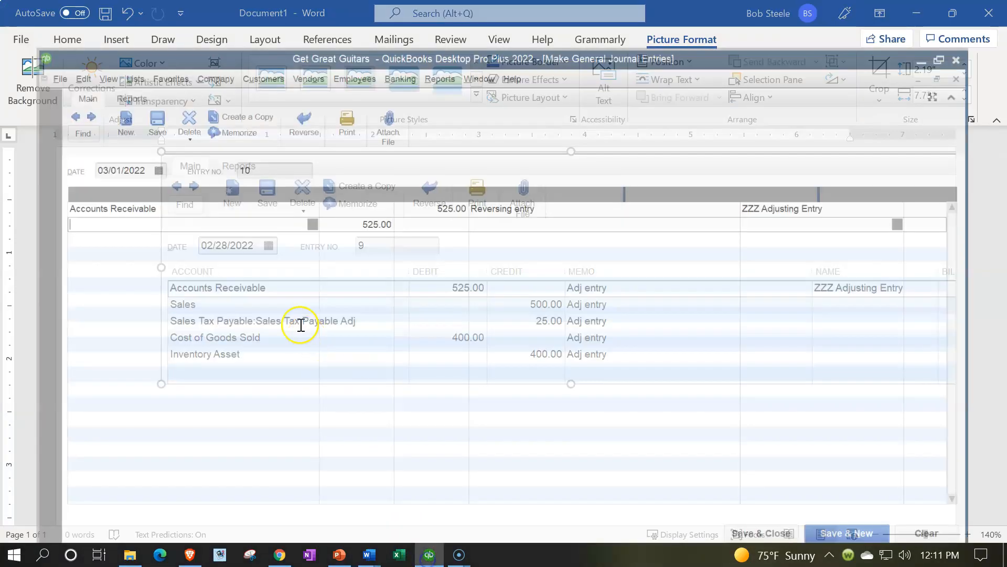
{"action": "key", "text": "Tab"}
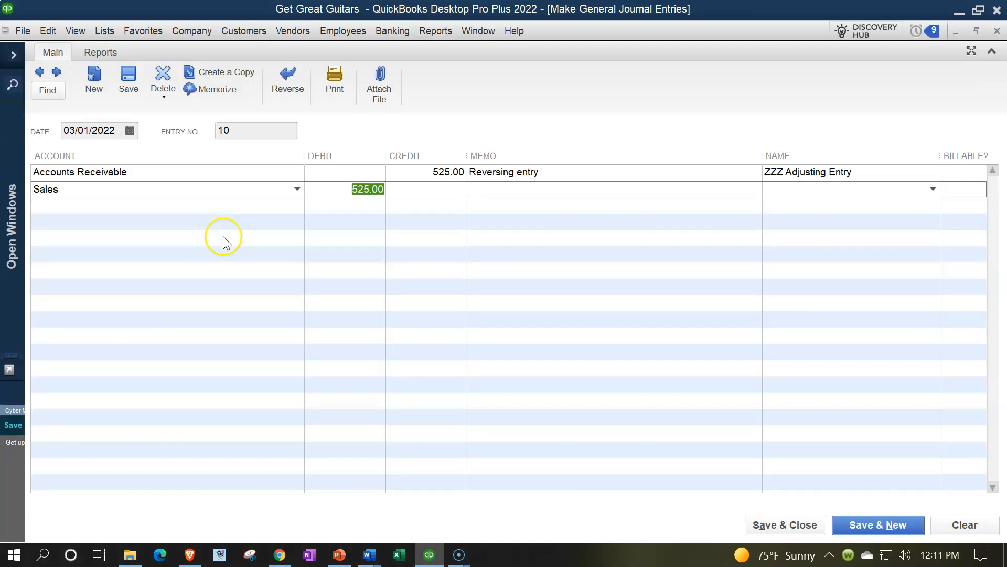
{"action": "type", "text": "500"}
{"action": "key", "text": "Tab"}
{"action": "left_click", "coordinate": [546, 172]}
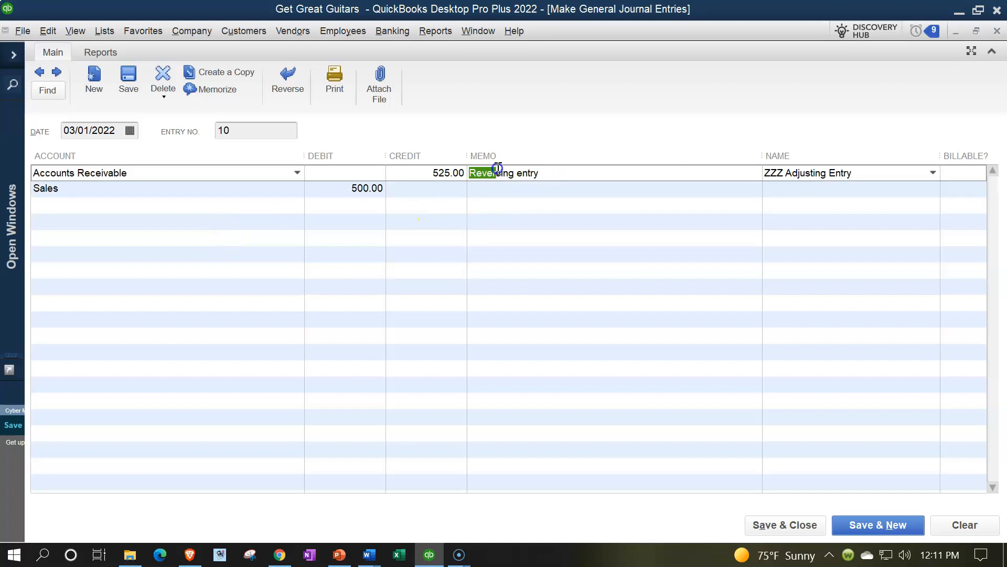
{"action": "key", "text": "ctrl+c"}
{"action": "left_click", "coordinate": [511, 189]}
{"action": "key", "text": "ctrl+v"}
{"action": "key", "text": "Tab"}
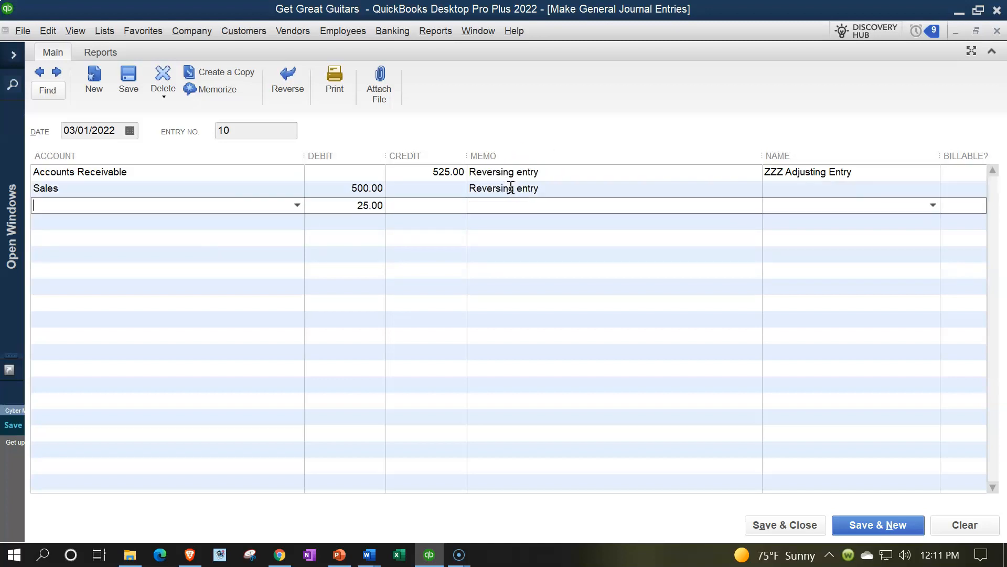
Step: Checking the clipping in Word, add a Sales Tax Payable Adj line in QuickBooks debiting 25.00 with the memo "Reversing entry"
{"action": "left_click", "coordinate": [434, 555]}
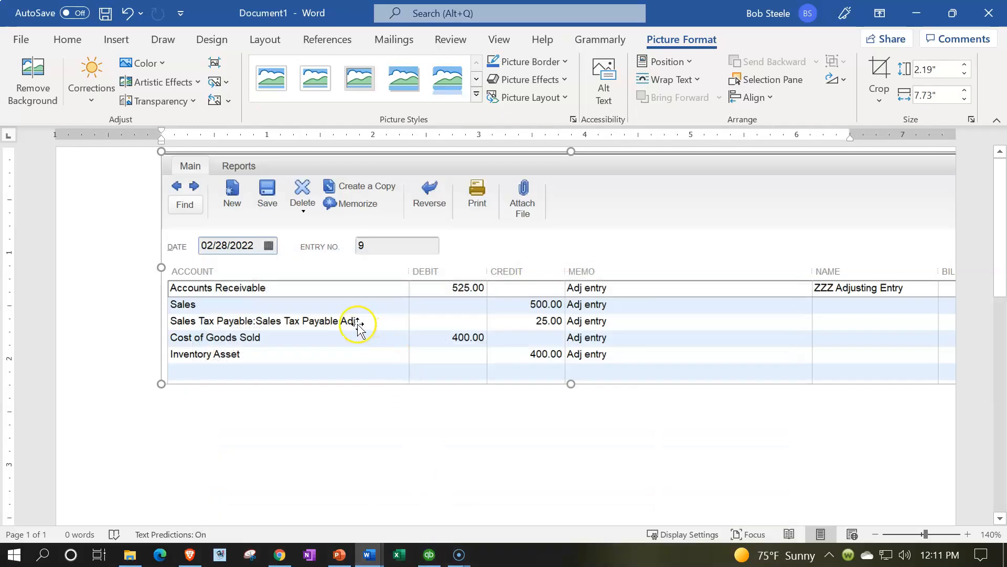
{"action": "left_click", "coordinate": [428, 556]}
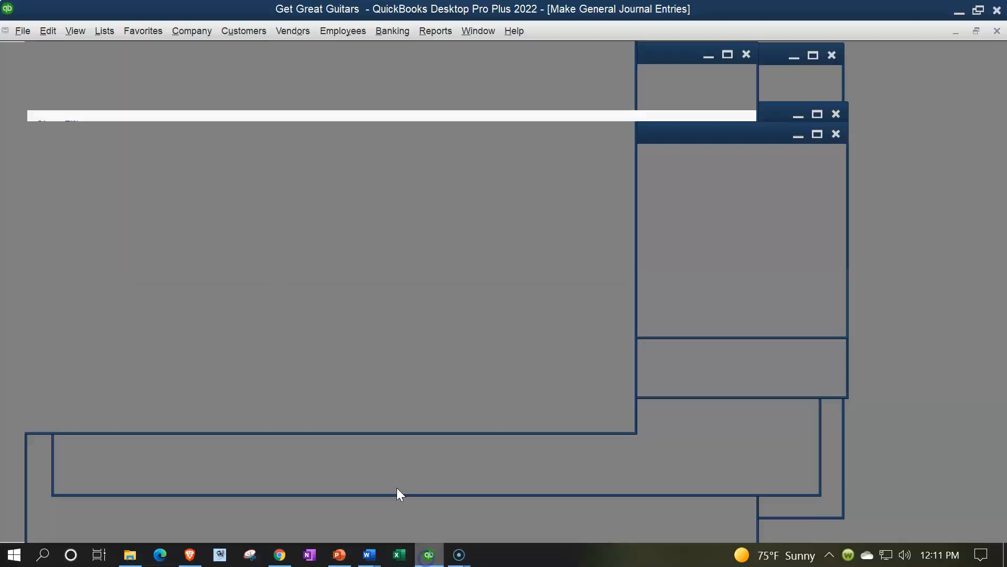
{"action": "type", "text": "Sale"}
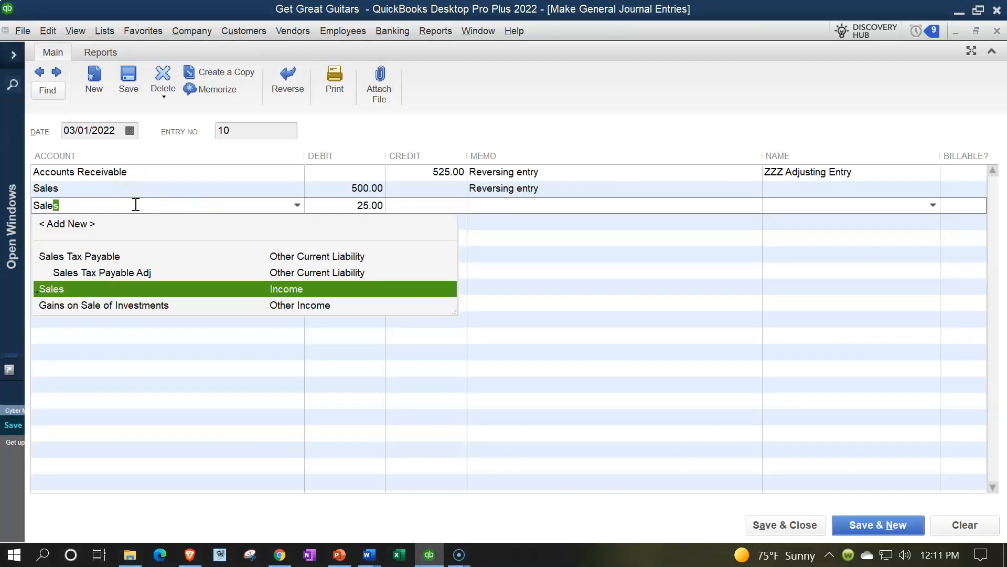
{"action": "key", "text": "Up"}
{"action": "key", "text": "Tab"}
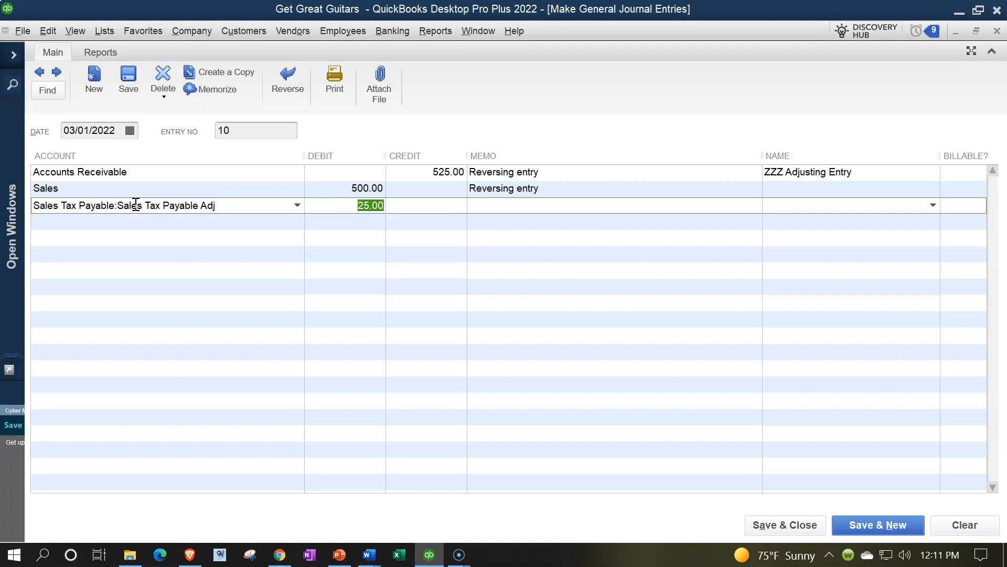
{"action": "left_click", "coordinate": [430, 556]}
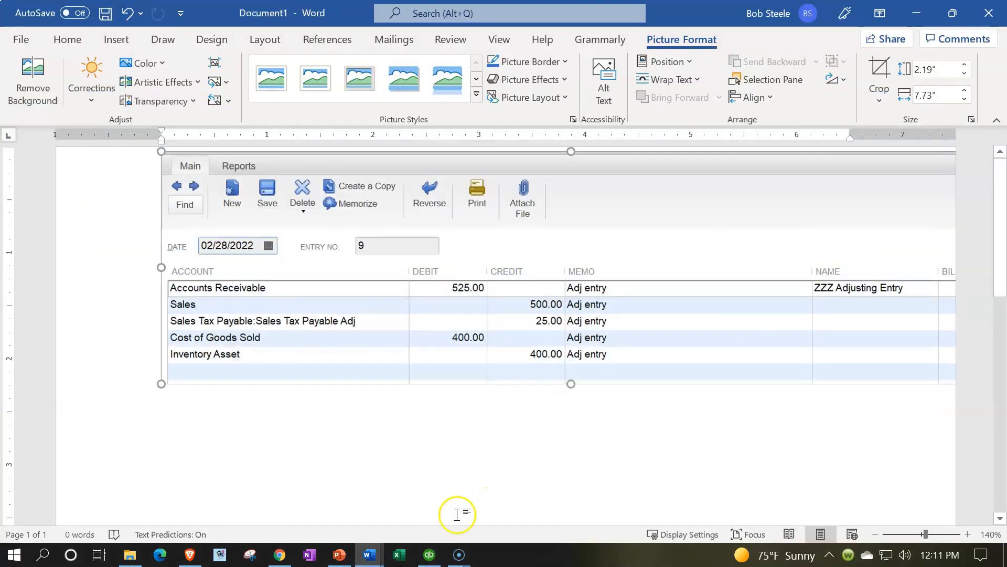
{"action": "mouse_move", "coordinate": [430, 556]}
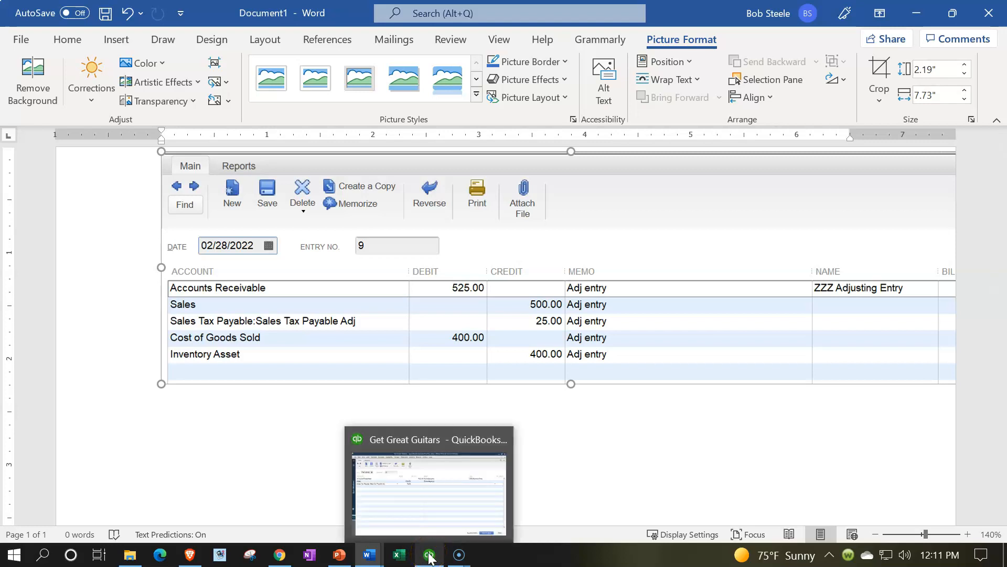
{"action": "left_click", "coordinate": [429, 556]}
{"action": "type", "text": "25"}
{"action": "key", "text": "Tab"}
{"action": "key", "text": "ctrl+v"}
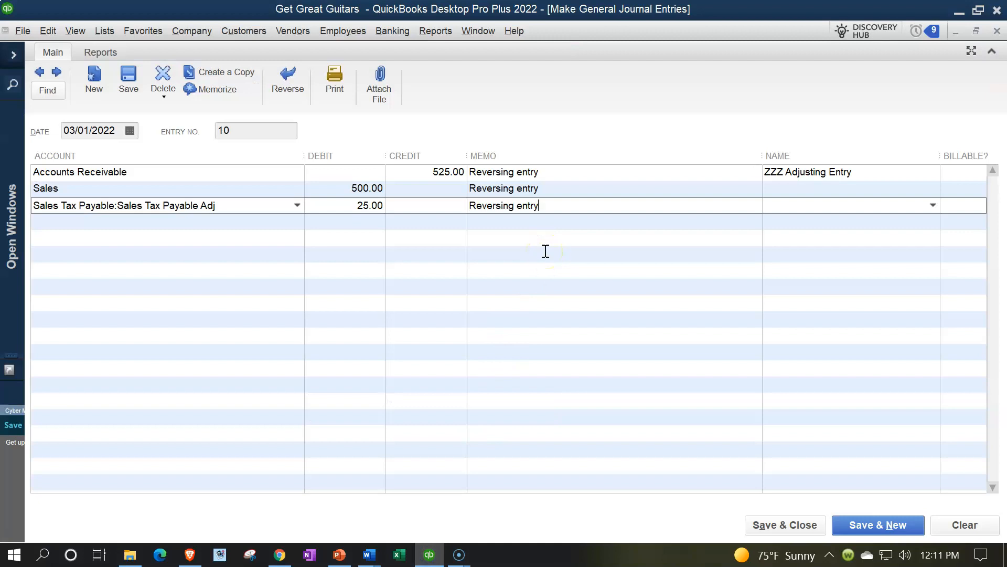
{"action": "key", "text": "Tab"}
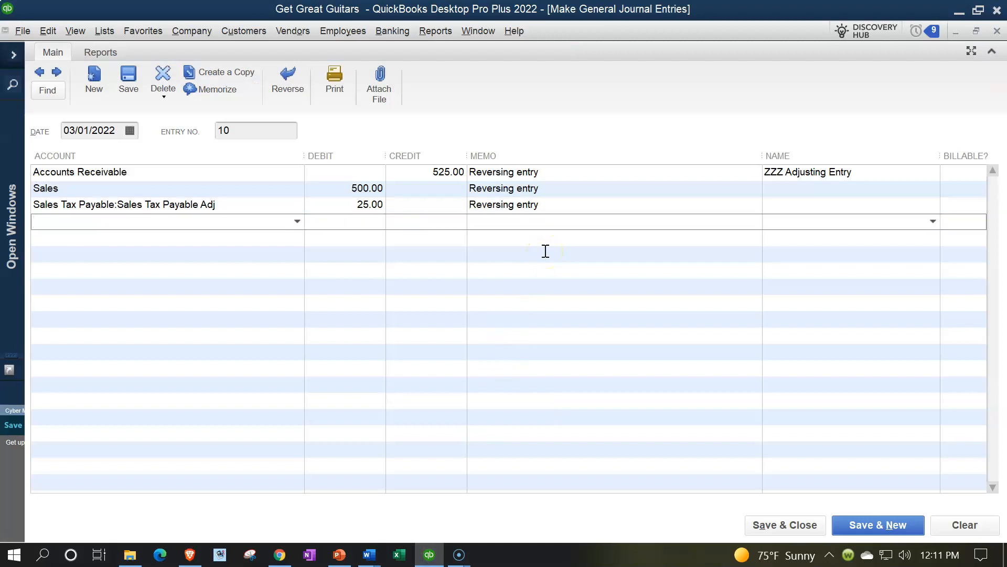
Step: Add a Cost of Goods Sold line crediting 400.00 with the memo "Reversing entry", verifying the amount against the Word clipping
{"action": "type", "text": "Cost of Goods Sold"}
{"action": "key", "text": "Tab"}
{"action": "key", "text": "Tab"}
{"action": "left_click", "coordinate": [434, 555]}
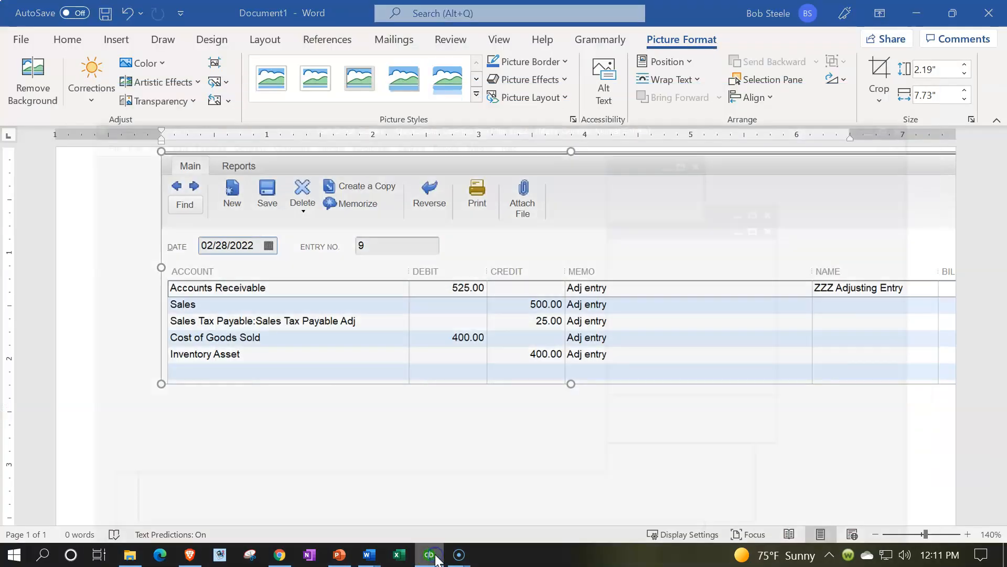
{"action": "left_click", "coordinate": [434, 555]}
{"action": "type", "text": "400"}
{"action": "key", "text": "Tab"}
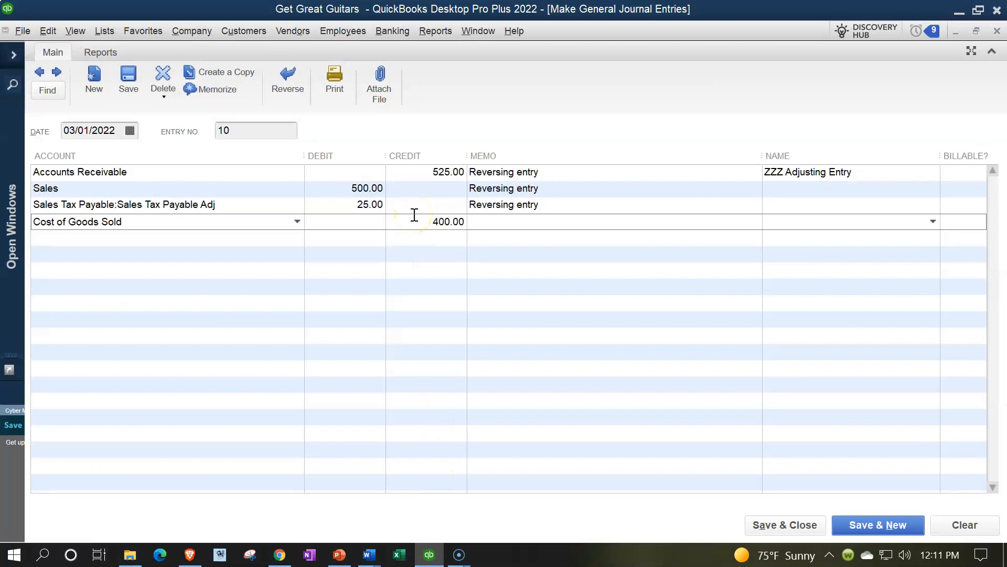
{"action": "key", "text": "Tab"}
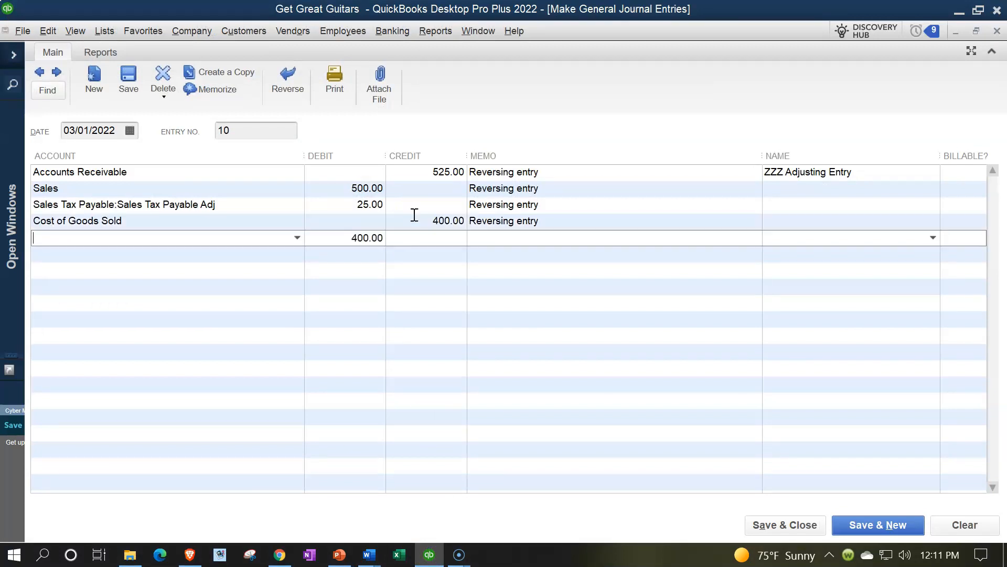
Step: Add an Inventory Asset line debiting 400.00 and compare the reversing entry with the original in Word before returning to QuickBooks
{"action": "left_click", "coordinate": [428, 556]}
{"action": "left_click", "coordinate": [428, 556]}
{"action": "type", "text": "Insurance Expense"}
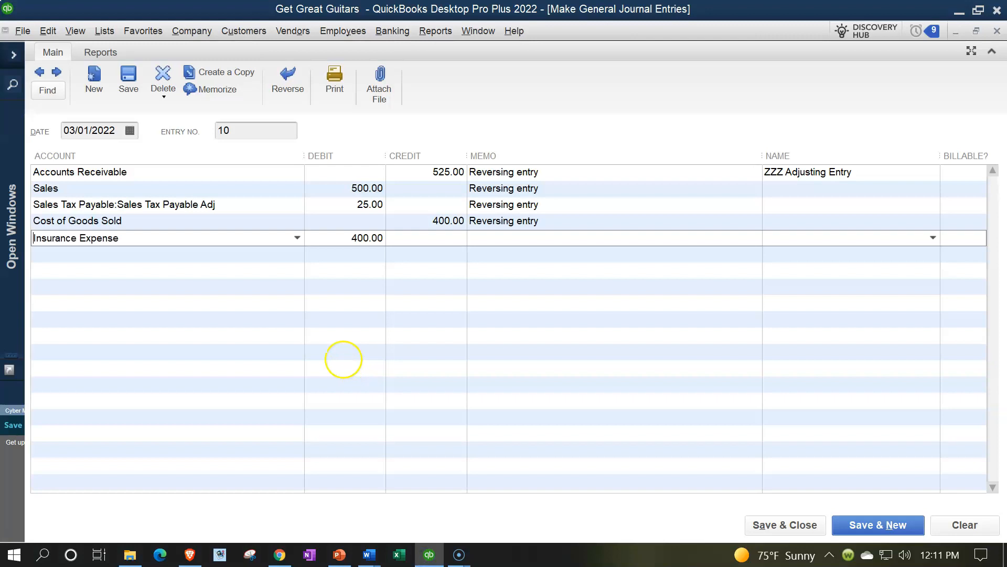
{"action": "type", "text": "Inventory Asset"}
{"action": "key", "text": "Tab"}
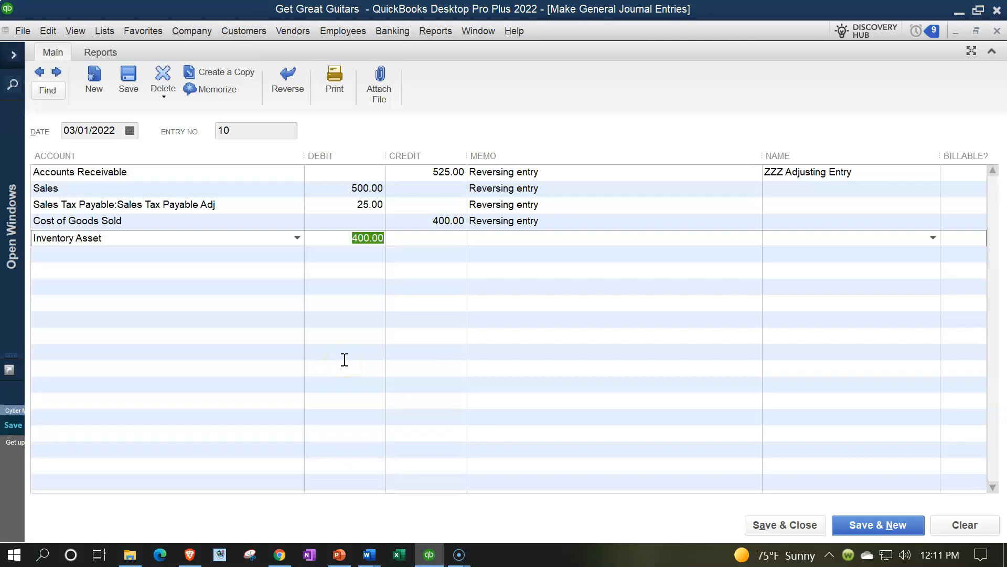
{"action": "key", "text": "Tab"}
{"action": "left_click", "coordinate": [433, 553]}
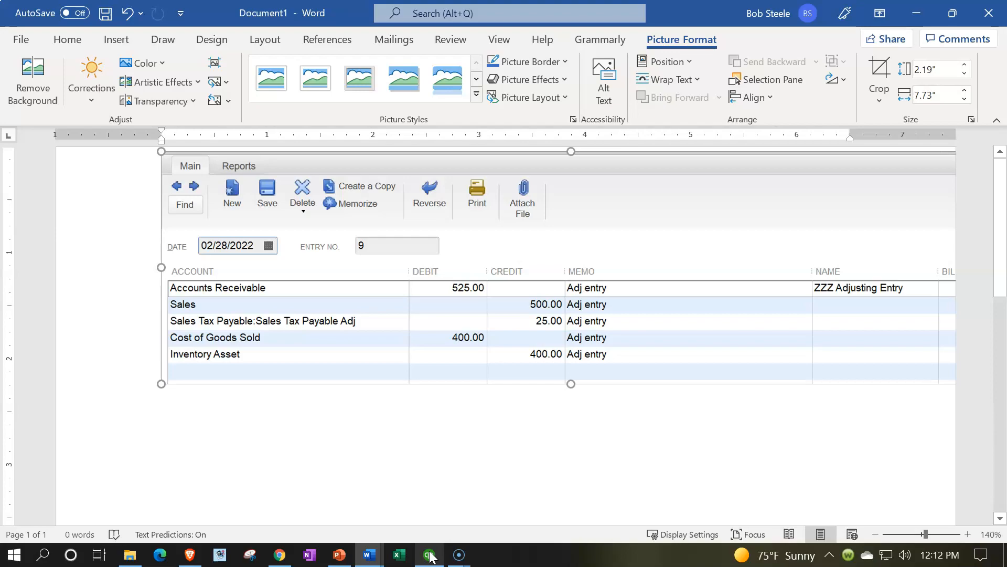
{"action": "left_click", "coordinate": [430, 555]}
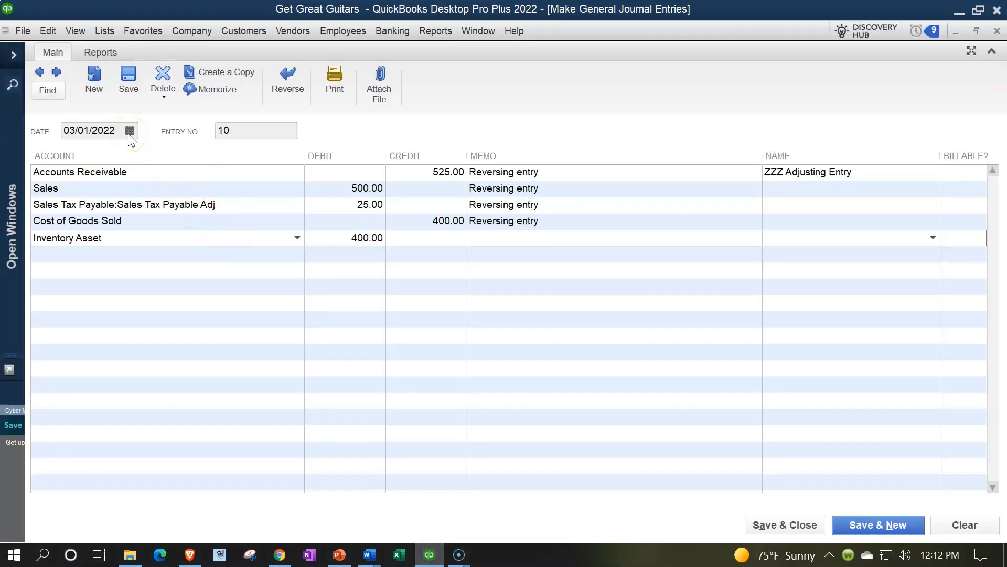
Step: Save and close the reversing journal entry, and switch to the already open Trial Balance report
{"action": "left_click", "coordinate": [762, 527]}
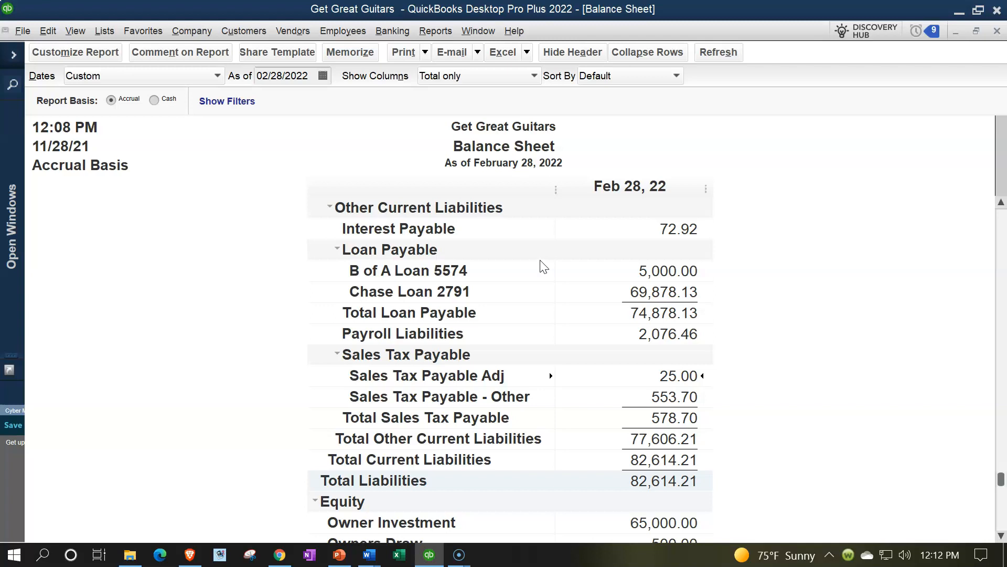
{"action": "left_click", "coordinate": [14, 55]}
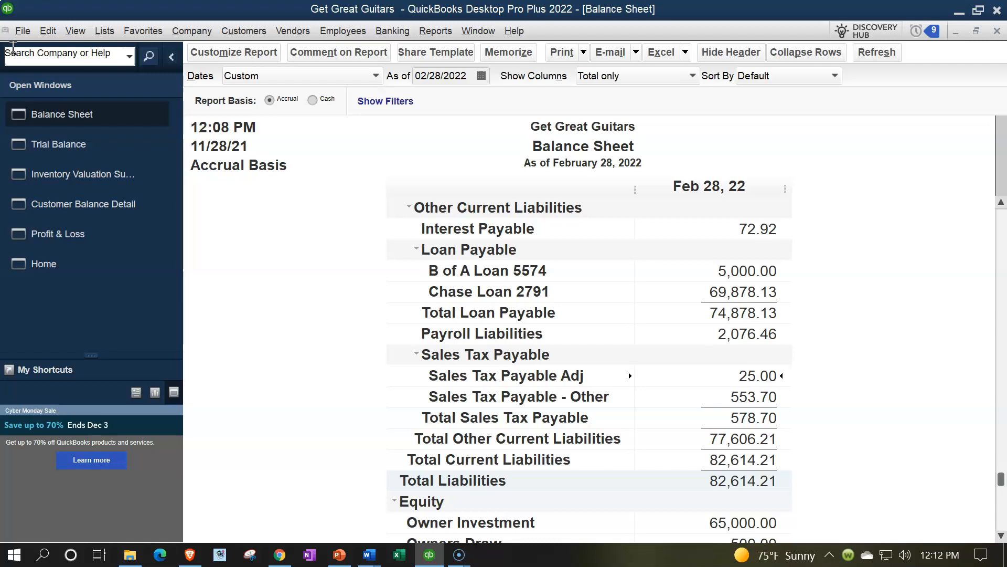
{"action": "left_click", "coordinate": [58, 146]}
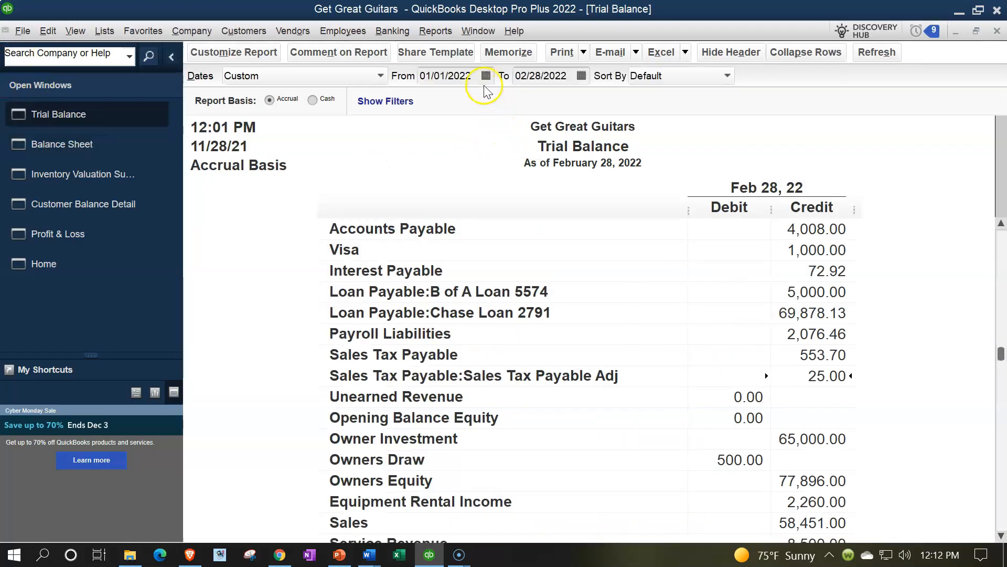
Step: Set the Trial Balance end date to 03/05/2022 and update the report
{"action": "left_click", "coordinate": [572, 74]}
{"action": "key", "text": "plus"}
{"action": "key", "text": "plus"}
{"action": "key", "text": "plus"}
{"action": "key", "text": "plus"}
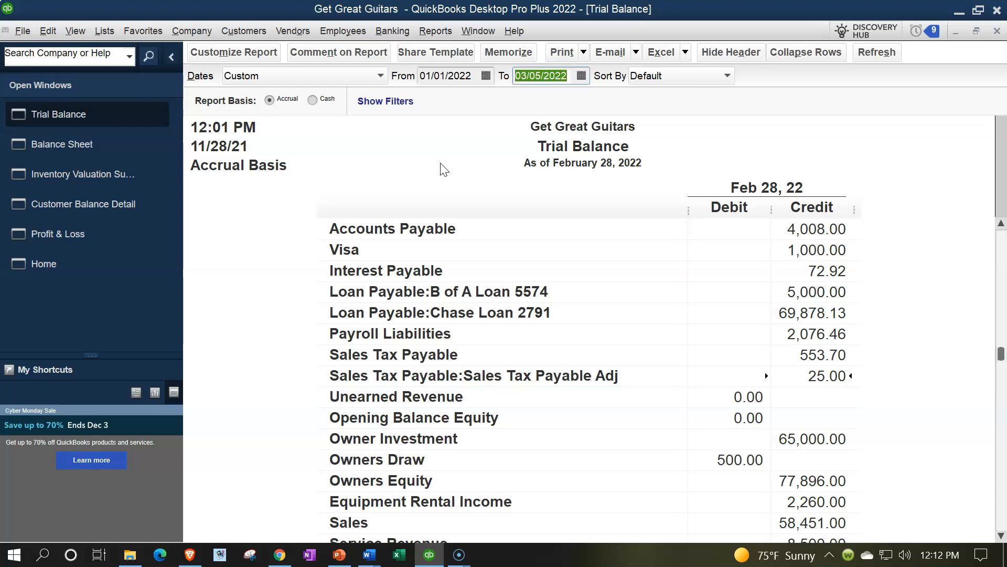
{"action": "key", "text": "Tab"}
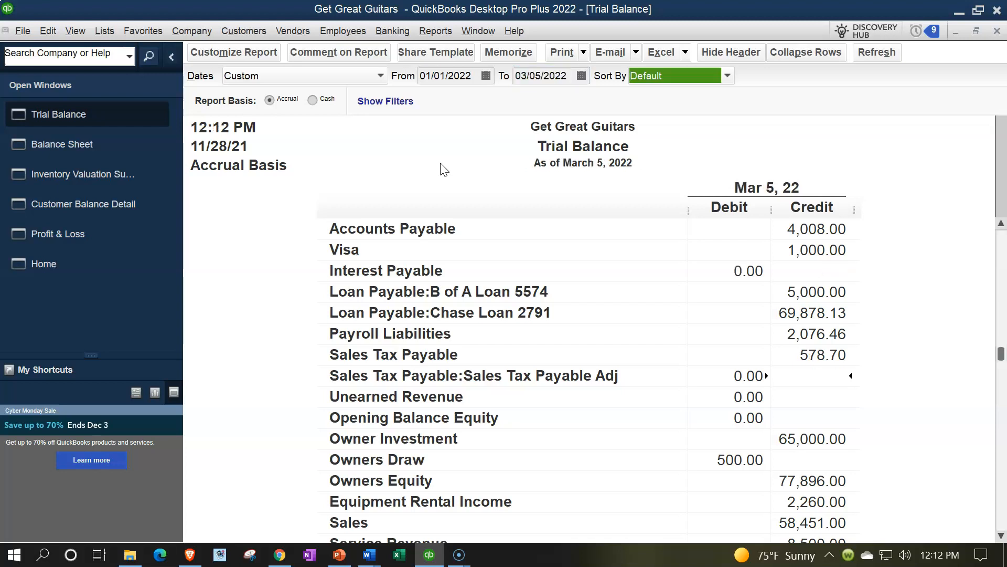
Step: Open the Accounts Receivable transaction detail, compare the 02/28 adjusting entry, 03/01 reversing entry and 03/05 invoice, and return to the Trial Balance
{"action": "scroll", "coordinate": [612, 443], "scroll_direction": "up", "scroll_amount": 3}
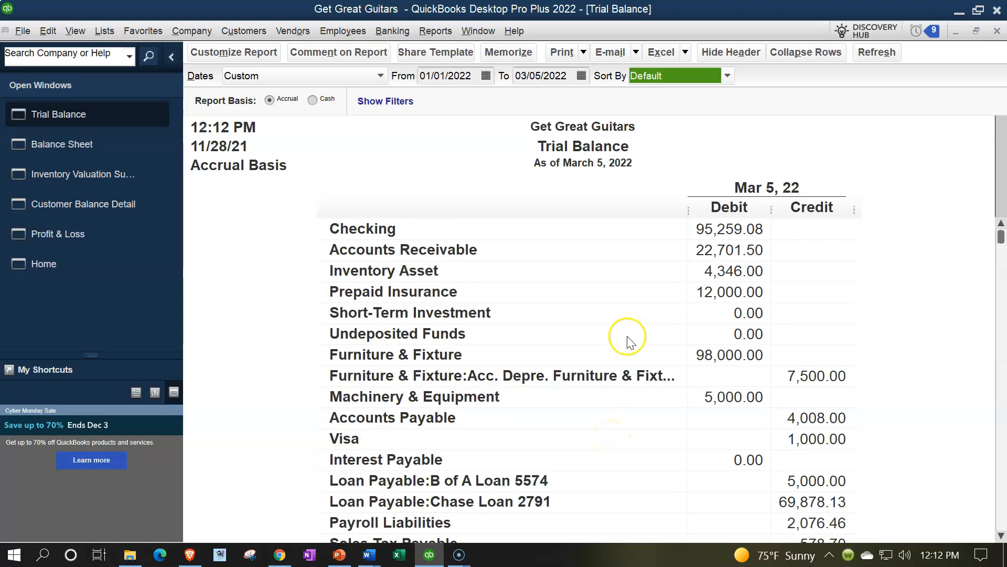
{"action": "double_click", "coordinate": [712, 257]}
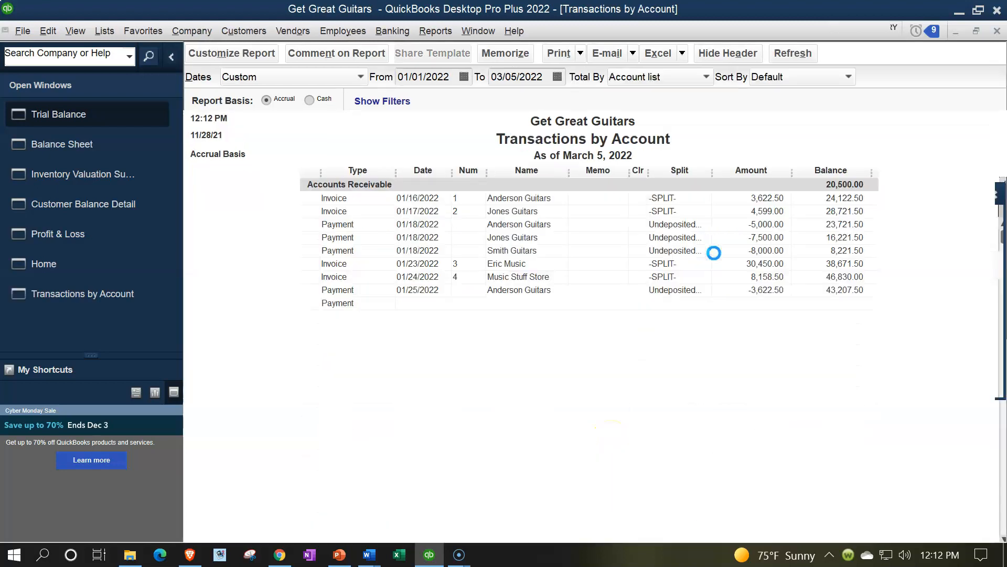
{"action": "scroll", "coordinate": [715, 254], "scroll_direction": "down", "scroll_amount": 3}
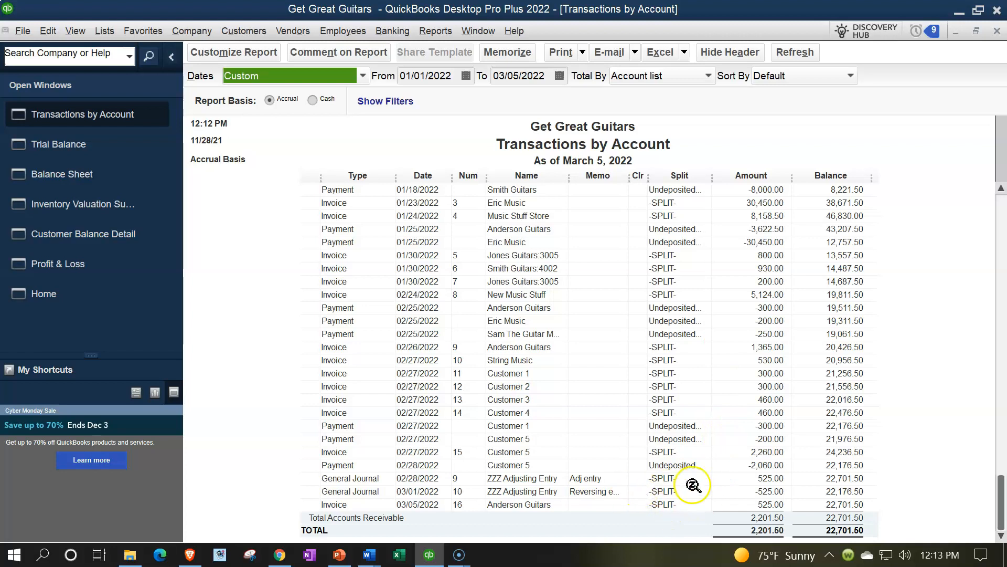
{"action": "left_click", "coordinate": [740, 478]}
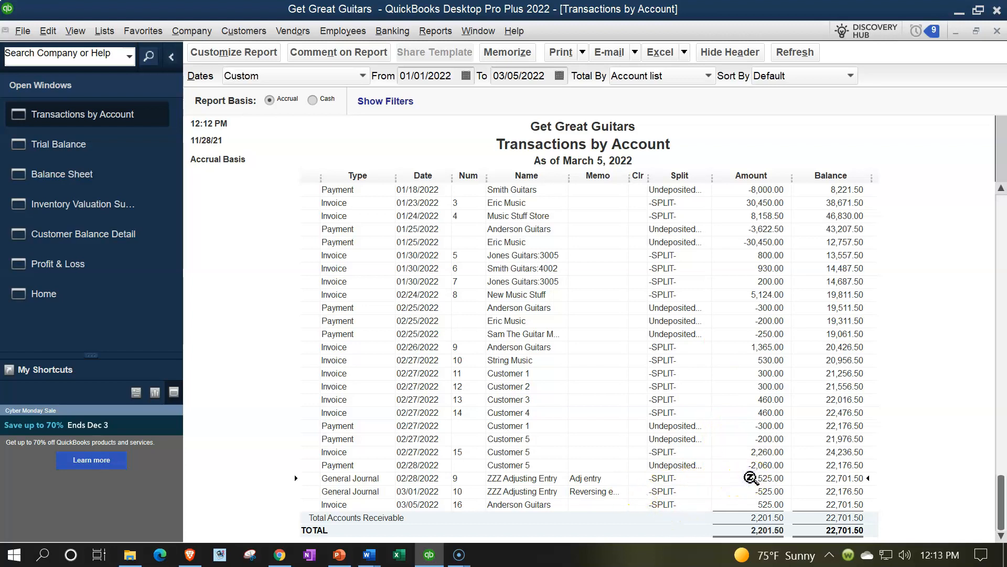
{"action": "left_click", "coordinate": [434, 503]}
{"action": "left_click", "coordinate": [431, 478]}
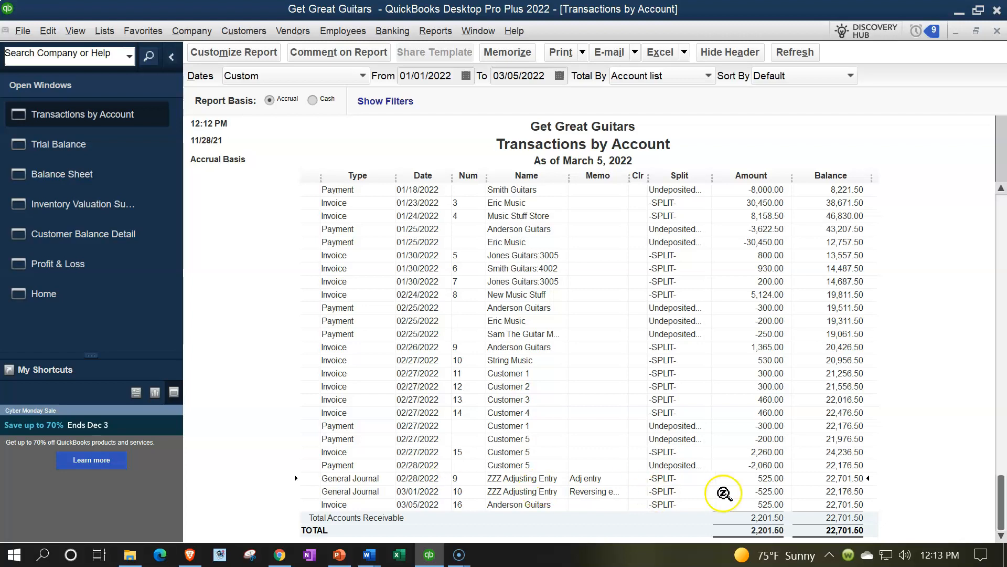
{"action": "left_click", "coordinate": [742, 493]}
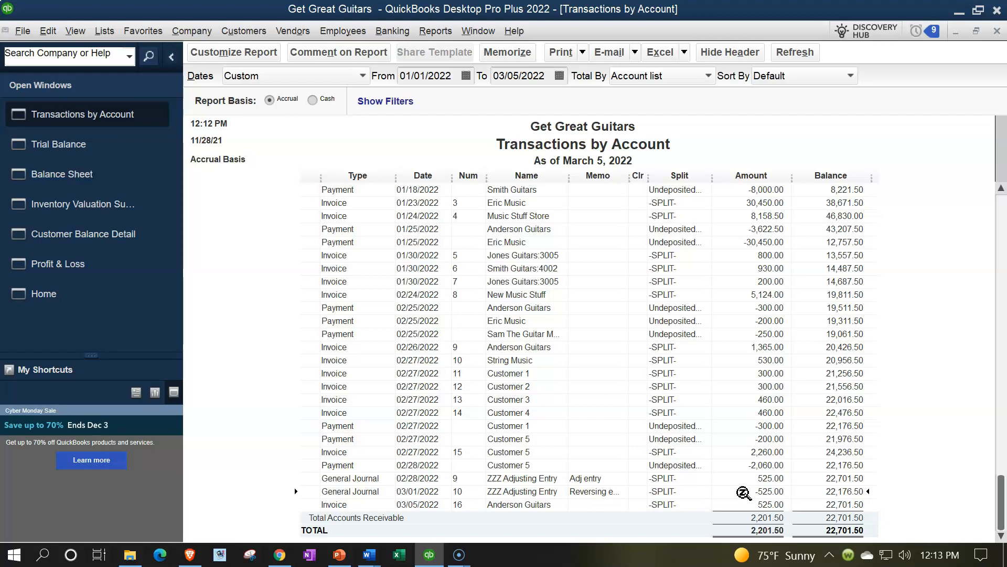
{"action": "left_click", "coordinate": [745, 502]}
{"action": "left_click", "coordinate": [997, 32]}
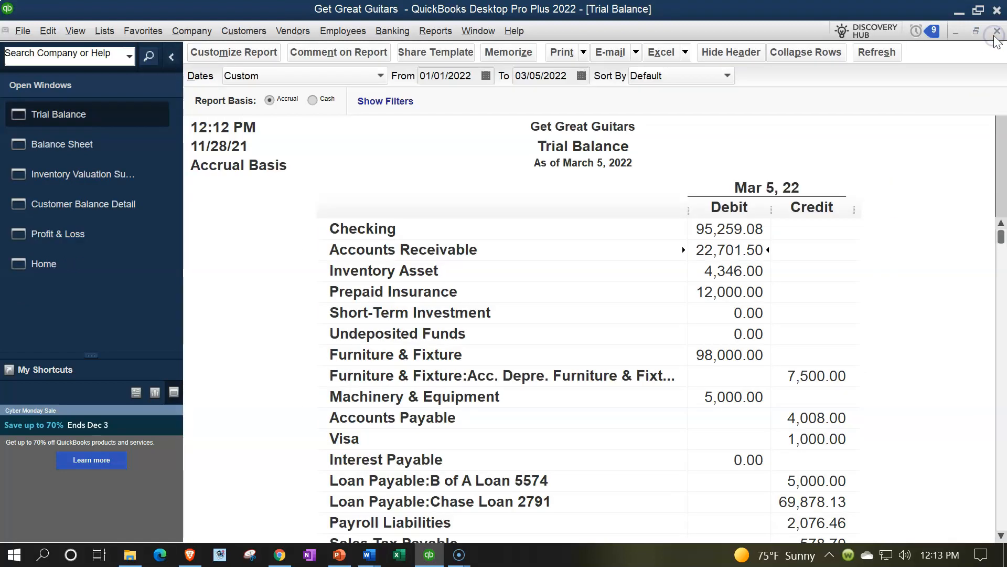
Step: Open the Sales account detail, compare the adjusting entry, its reversal and the 03/05/2022 invoice, and close the detail report
{"action": "scroll", "coordinate": [811, 326], "scroll_direction": "down", "scroll_amount": 8}
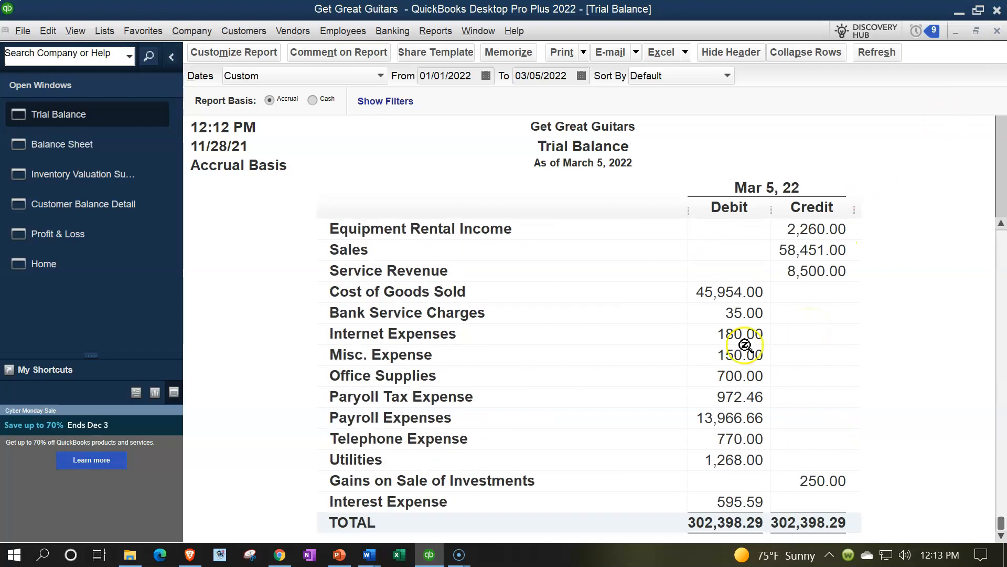
{"action": "double_click", "coordinate": [795, 251]}
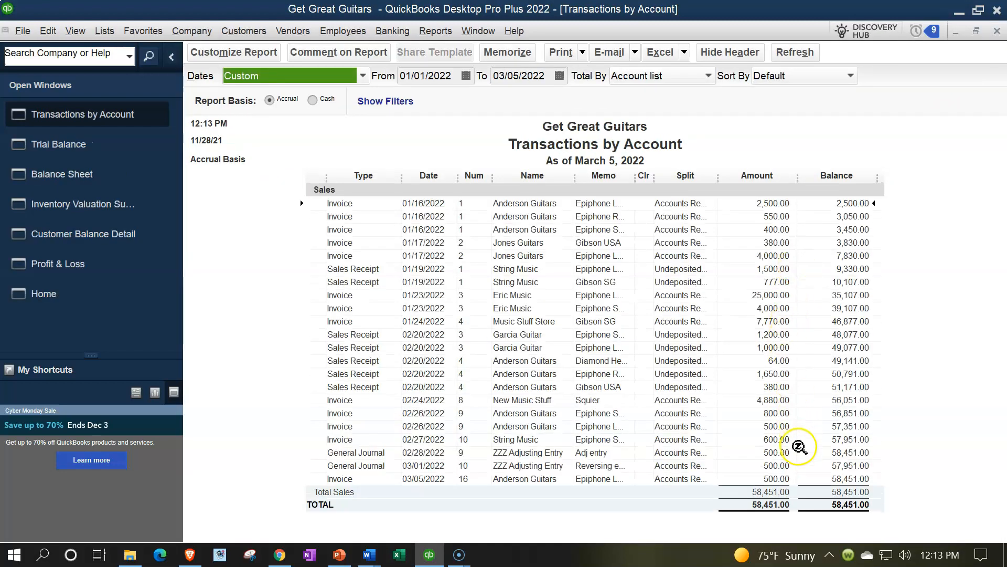
{"action": "left_click", "coordinate": [785, 478]}
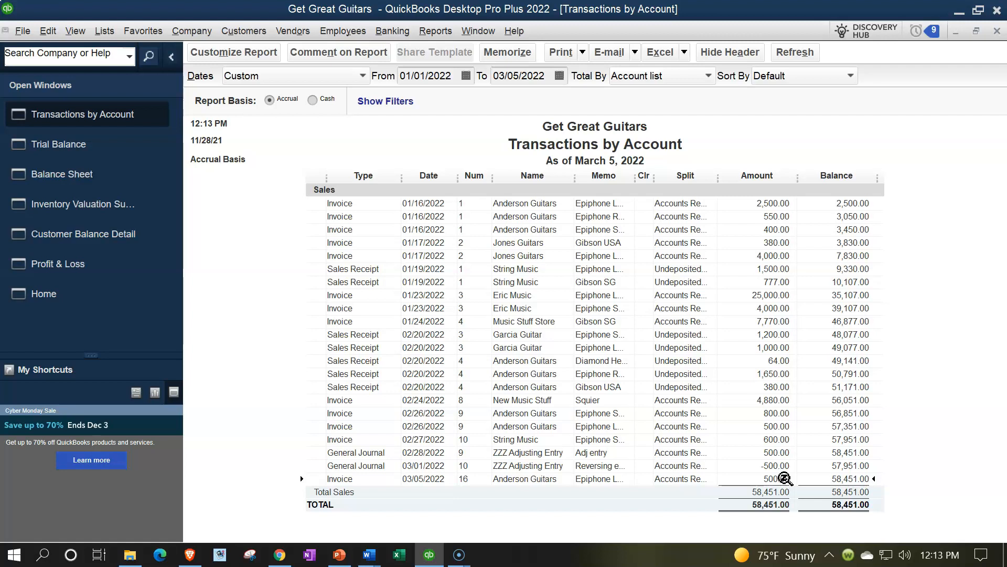
{"action": "left_click", "coordinate": [785, 452]}
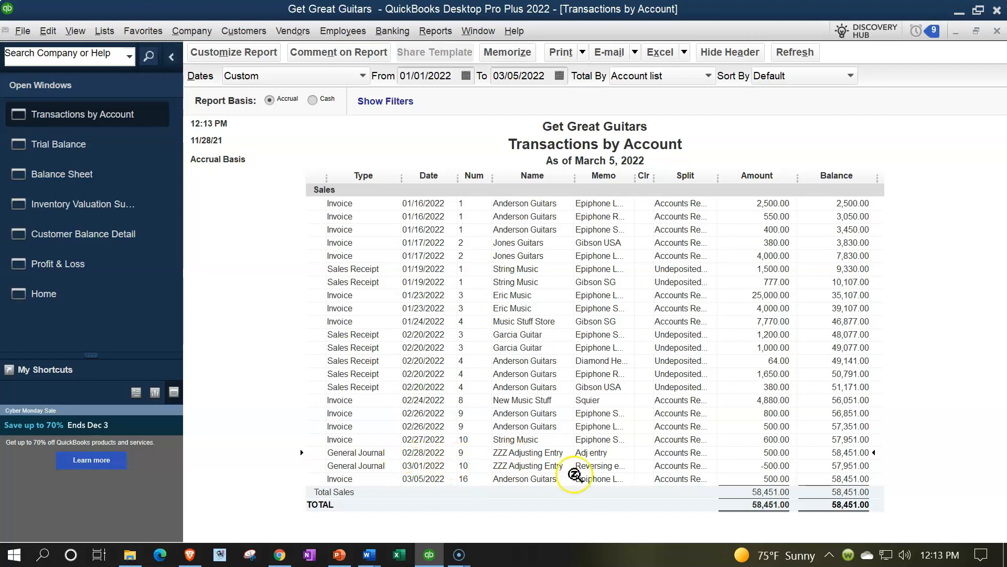
{"action": "left_click", "coordinate": [782, 466]}
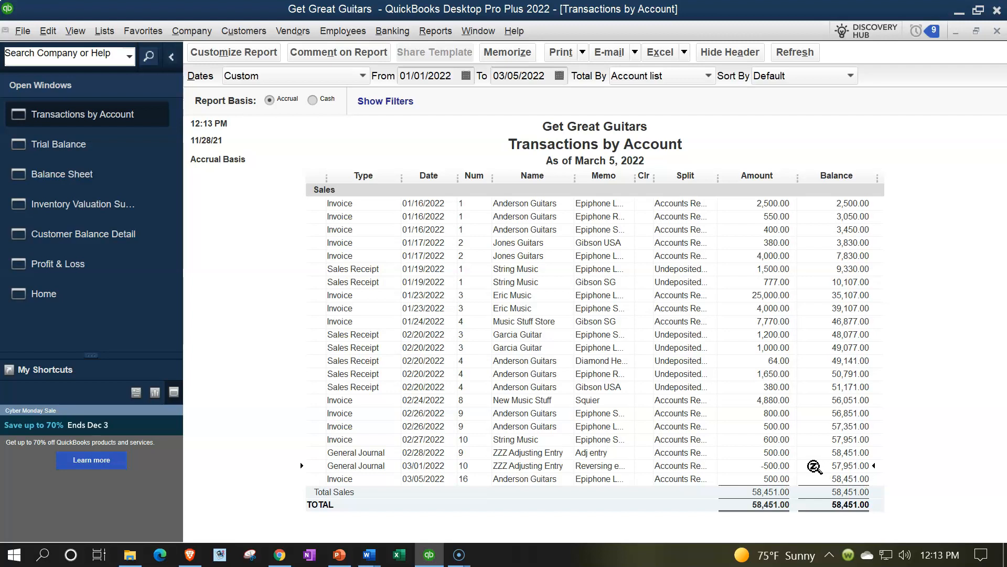
{"action": "left_click", "coordinate": [797, 478]}
{"action": "left_click", "coordinate": [790, 485]}
{"action": "left_click", "coordinate": [997, 32]}
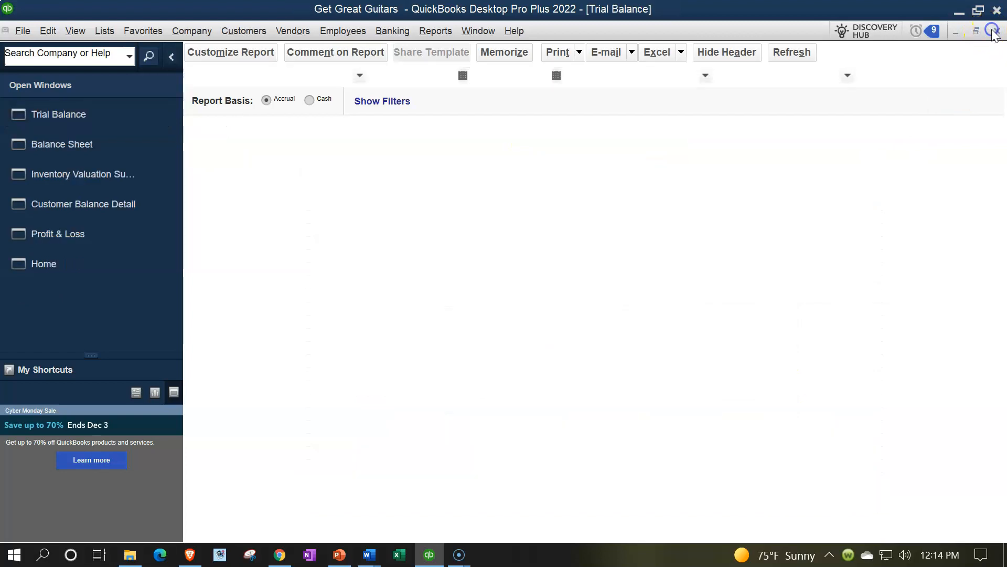
Step: Review the adjusting and reversing entries in the Sales Tax Payable Adj account detail, and close it
{"action": "scroll", "coordinate": [738, 364], "scroll_direction": "up", "scroll_amount": 2}
{"action": "scroll", "coordinate": [738, 365], "scroll_direction": "up", "scroll_amount": 3}
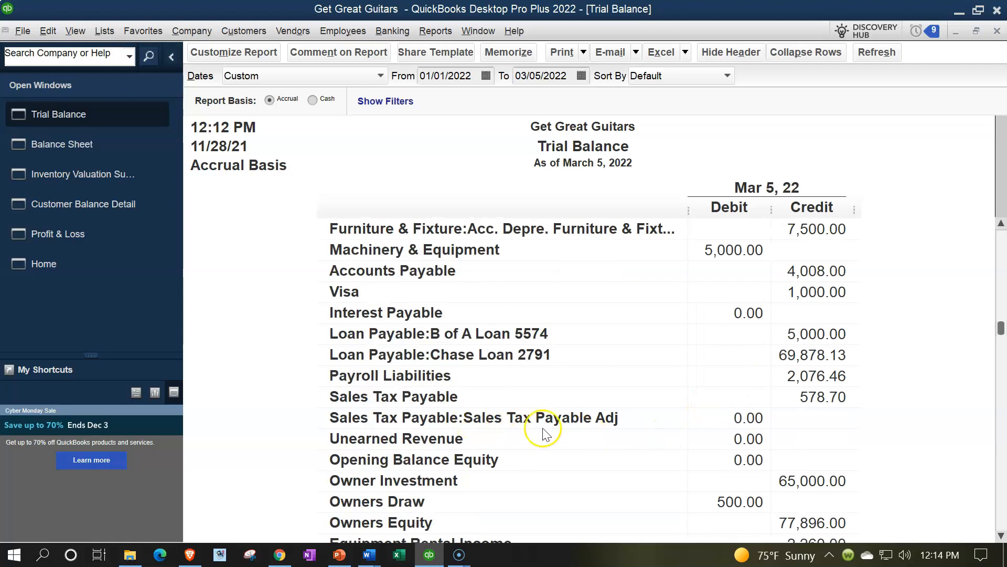
{"action": "double_click", "coordinate": [726, 419]}
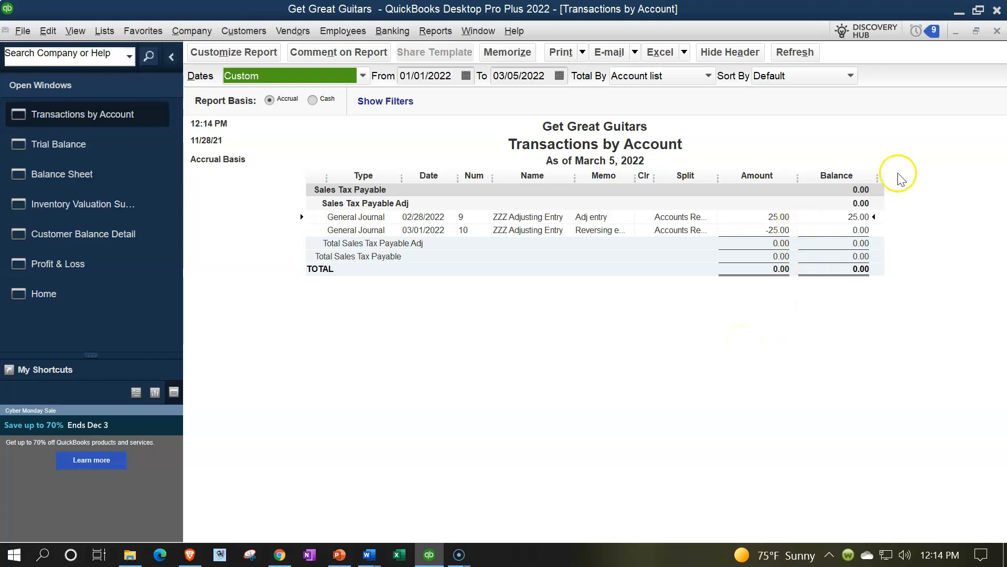
{"action": "left_click", "coordinate": [997, 31]}
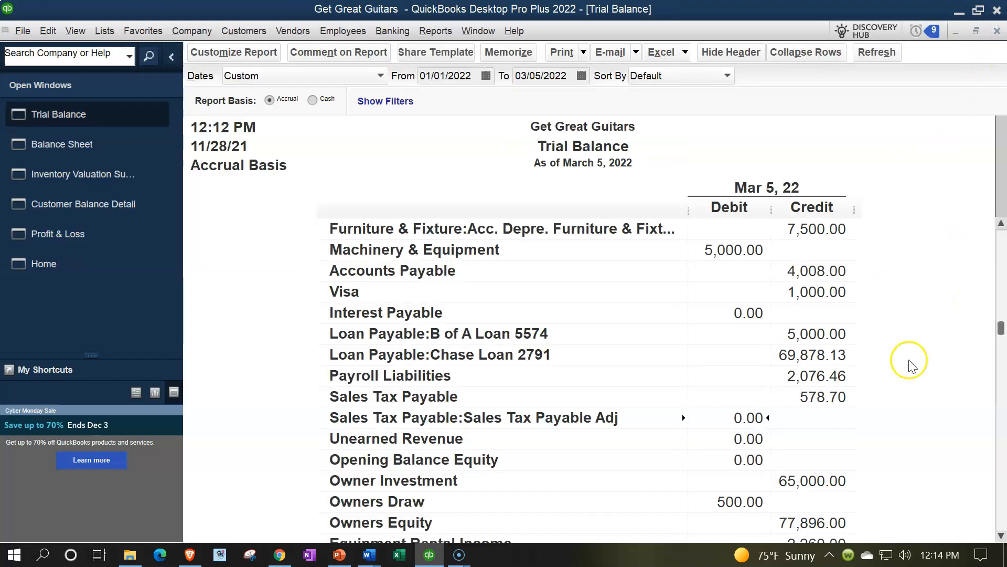
Step: Open the main Sales Tax Payable account detail, examine the two 03/05/2022 invoice tax lines, and close it
{"action": "double_click", "coordinate": [813, 397]}
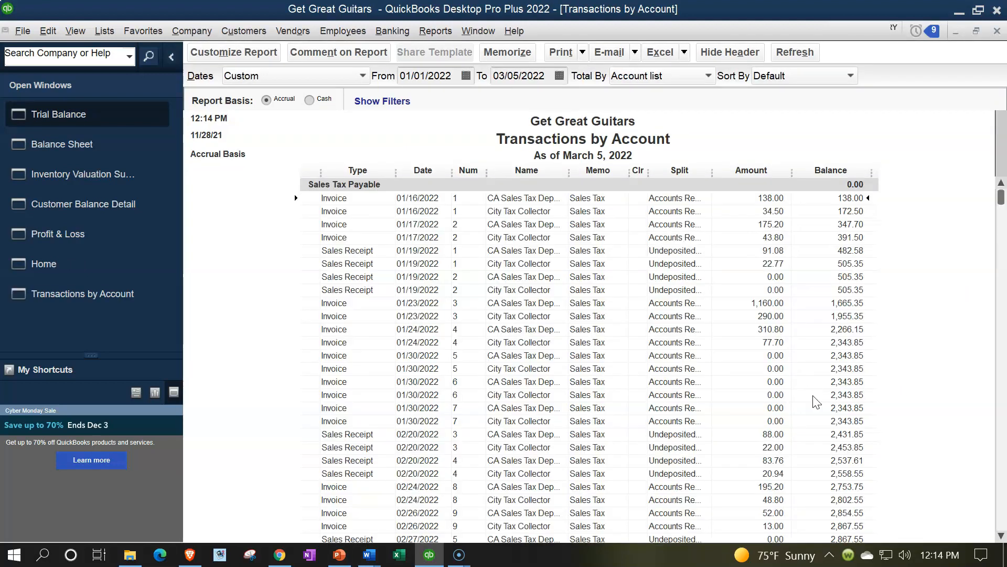
{"action": "scroll", "coordinate": [816, 401], "scroll_direction": "down", "scroll_amount": 7}
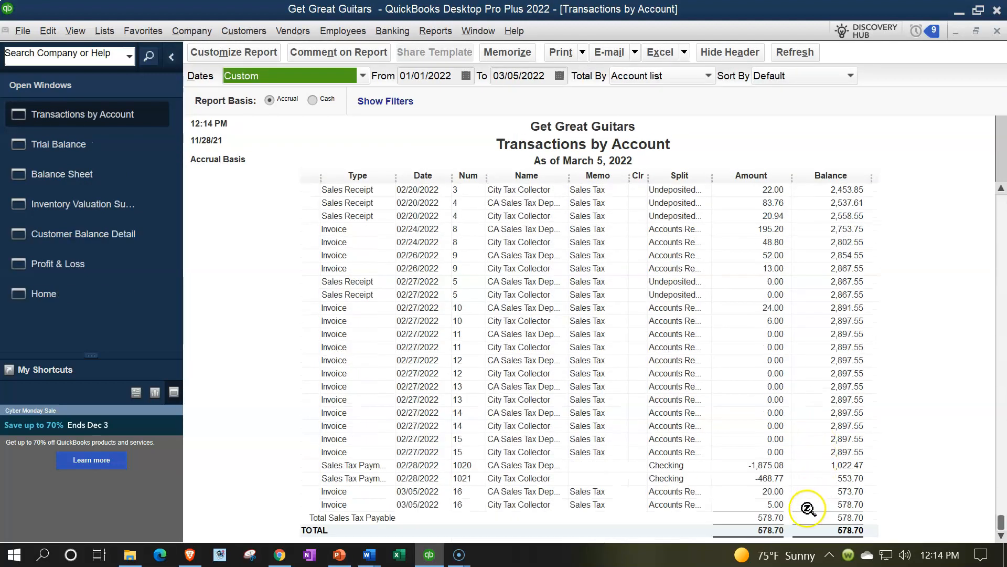
{"action": "left_click", "coordinate": [779, 492]}
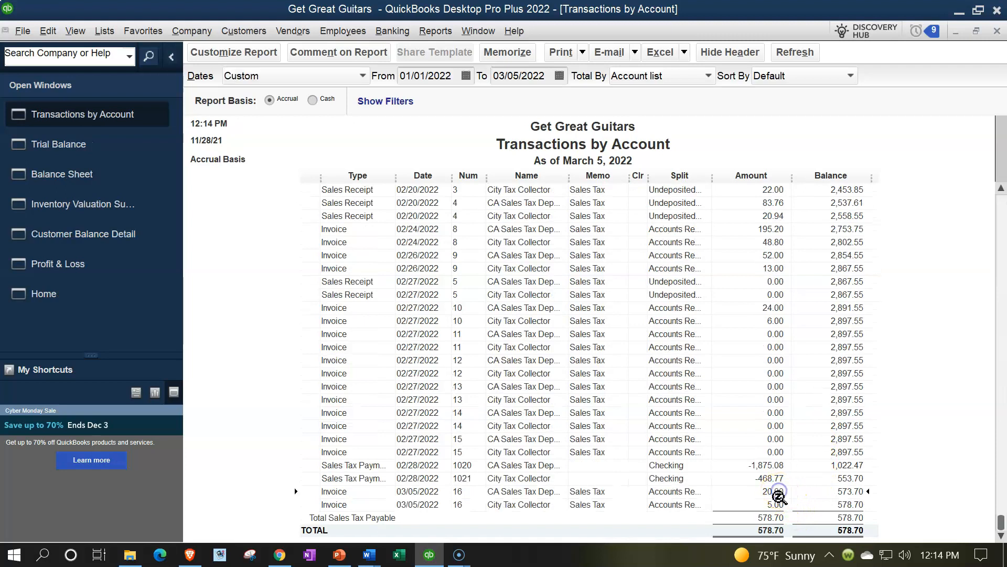
{"action": "left_click", "coordinate": [778, 504]}
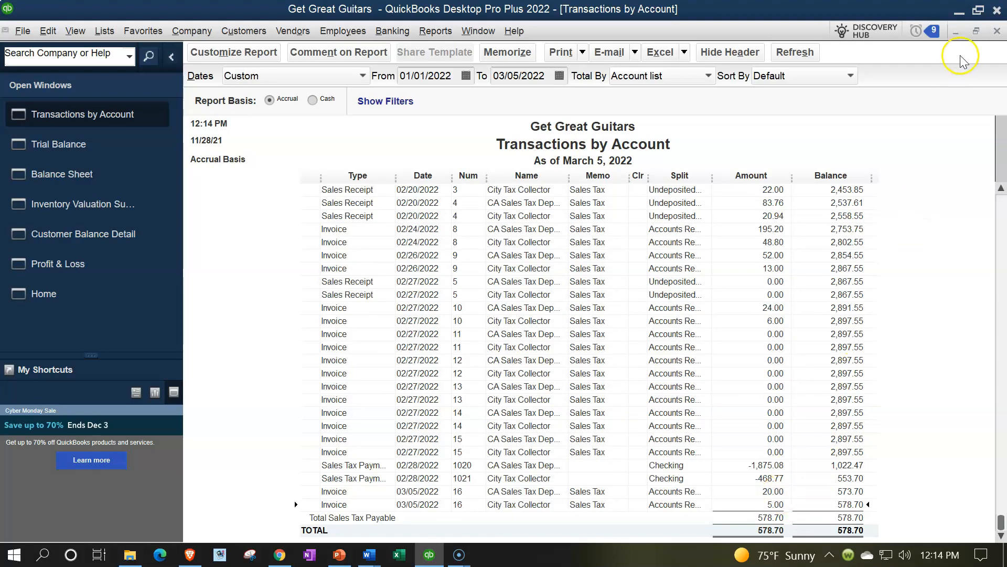
{"action": "left_click", "coordinate": [997, 31]}
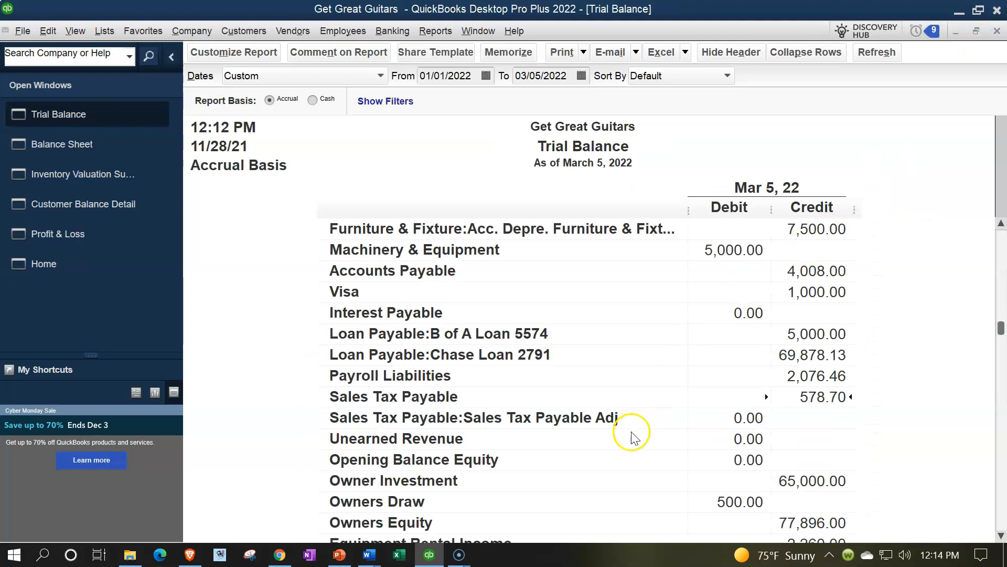
Step: Open the Inventory Asset detail, compare the 03/05/2022 invoice with the adjusting and reversing entries, and return to the Trial Balance
{"action": "scroll", "coordinate": [632, 435], "scroll_direction": "up", "scroll_amount": 3}
{"action": "double_click", "coordinate": [724, 271]}
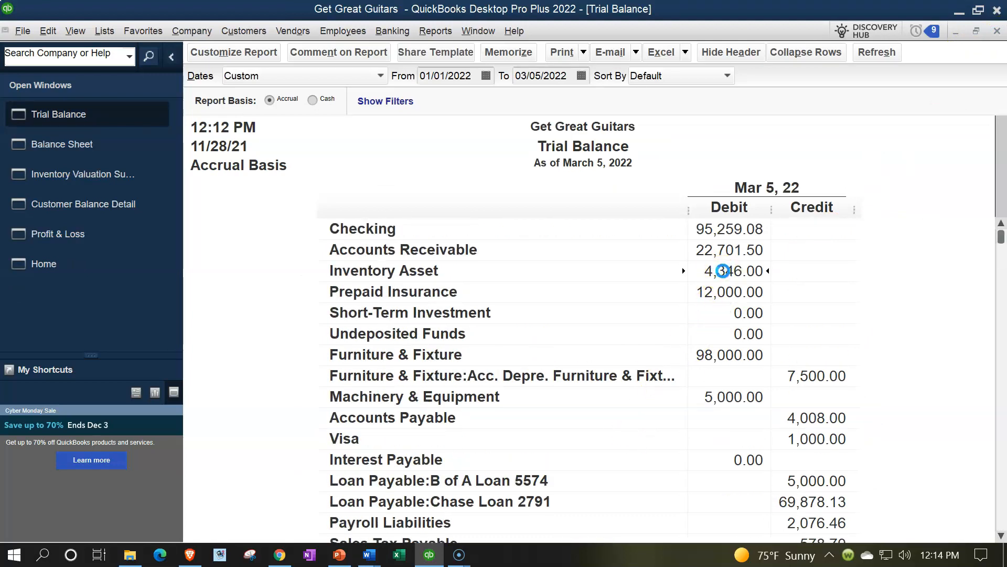
{"action": "scroll", "coordinate": [819, 388], "scroll_direction": "down", "scroll_amount": 3}
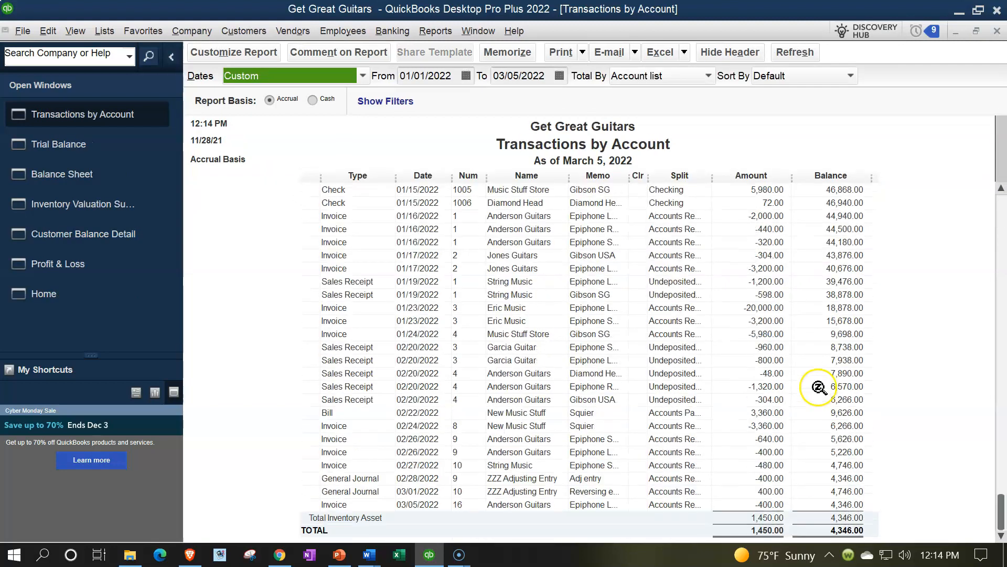
{"action": "left_click", "coordinate": [768, 504]}
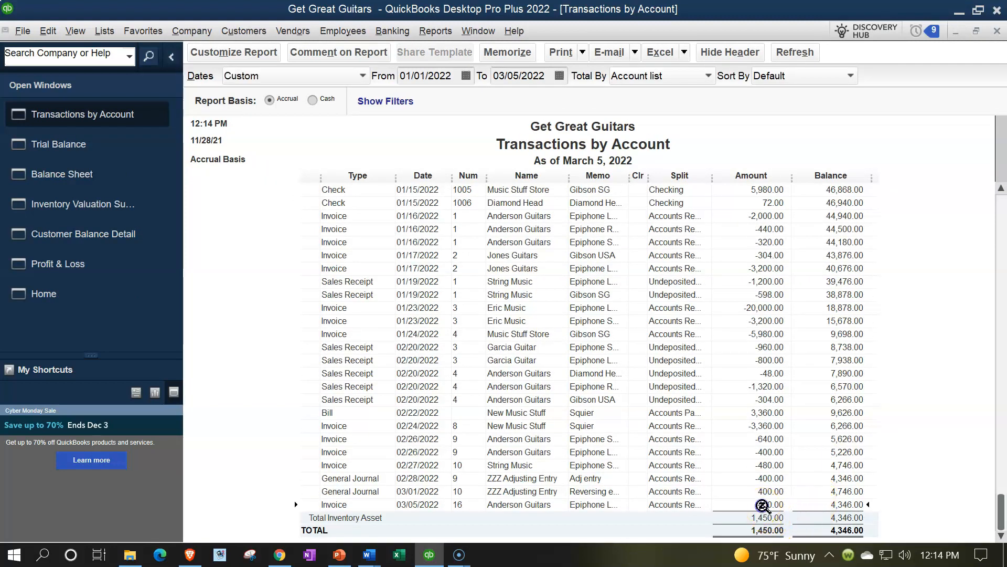
{"action": "left_click", "coordinate": [770, 477]}
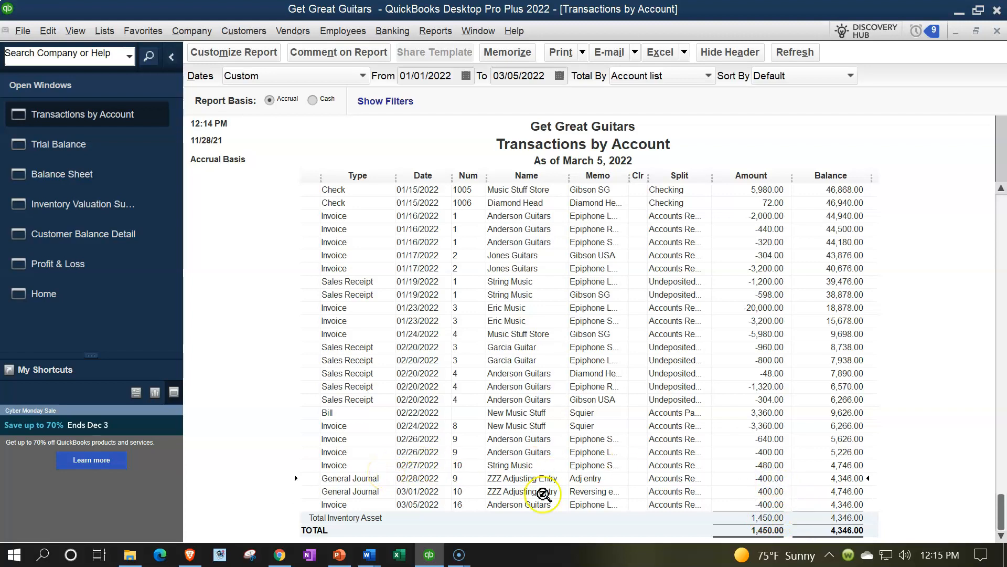
{"action": "left_click", "coordinate": [754, 491]}
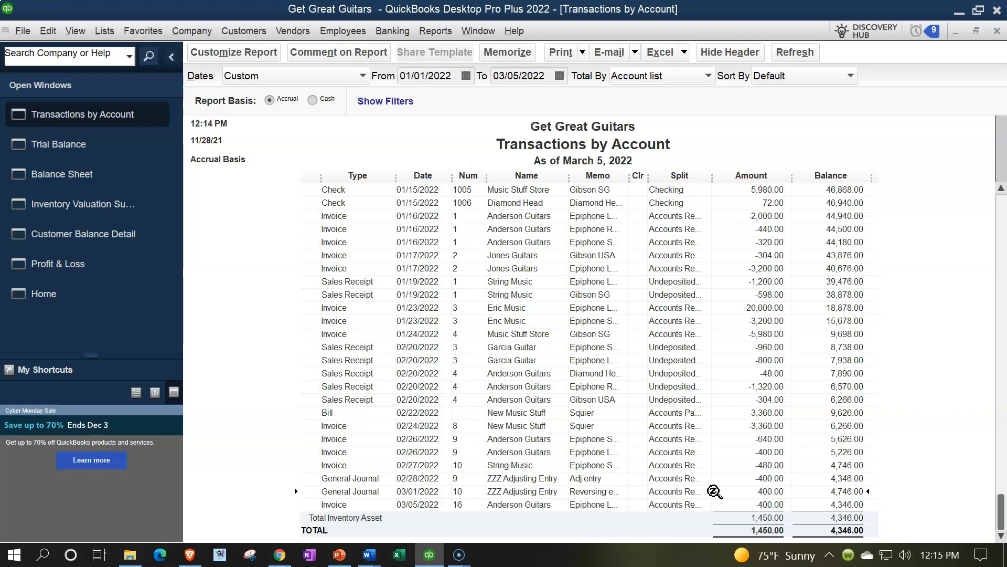
{"action": "left_click", "coordinate": [996, 31]}
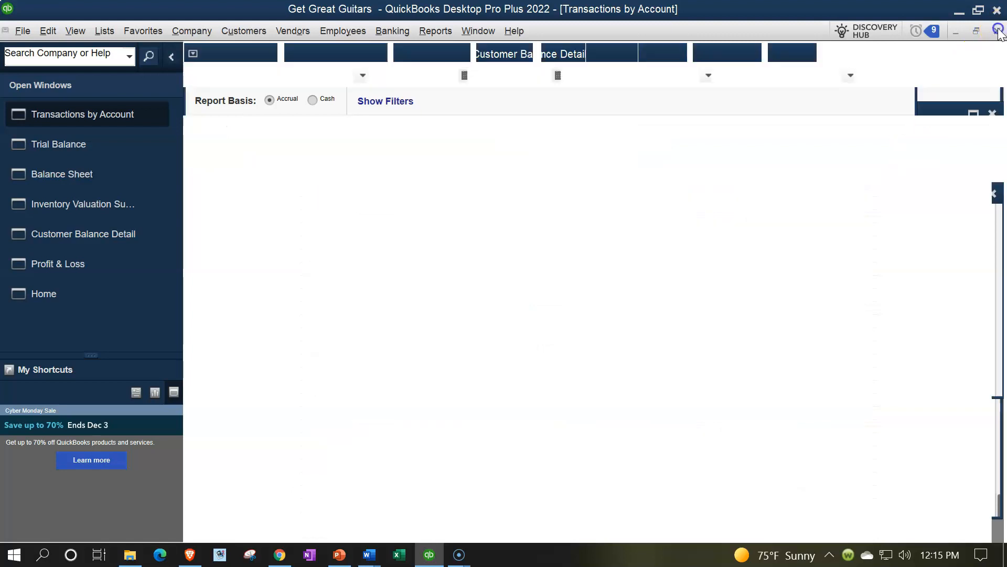
Step: Open the Cost of Goods Sold detail, compare the 03/05/2022 invoice with the adjusting and reversing entries, and close it
{"action": "scroll", "coordinate": [715, 372], "scroll_direction": "down", "scroll_amount": 7}
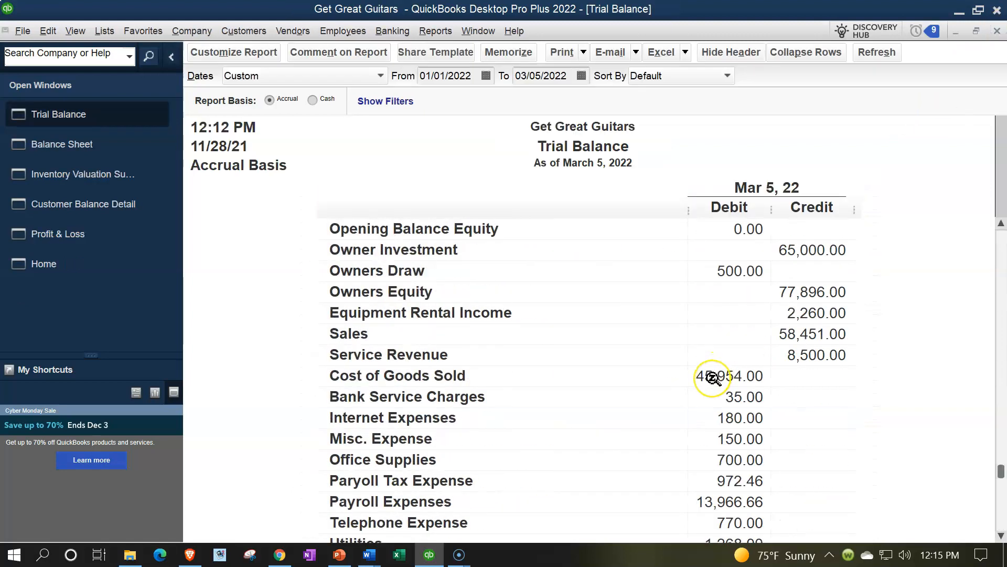
{"action": "scroll", "coordinate": [712, 378], "scroll_direction": "down", "scroll_amount": 2}
{"action": "double_click", "coordinate": [740, 293]}
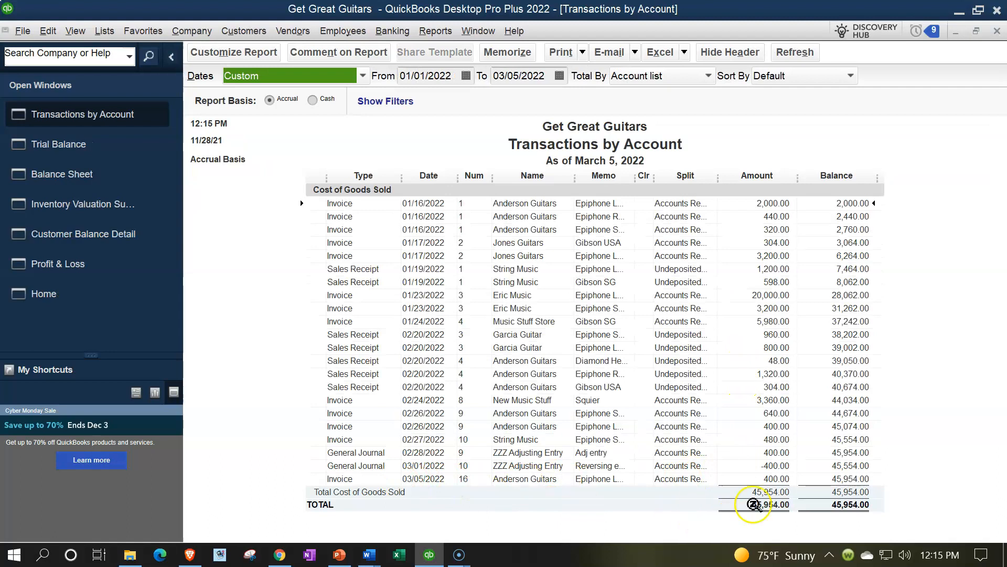
{"action": "left_click", "coordinate": [766, 479]}
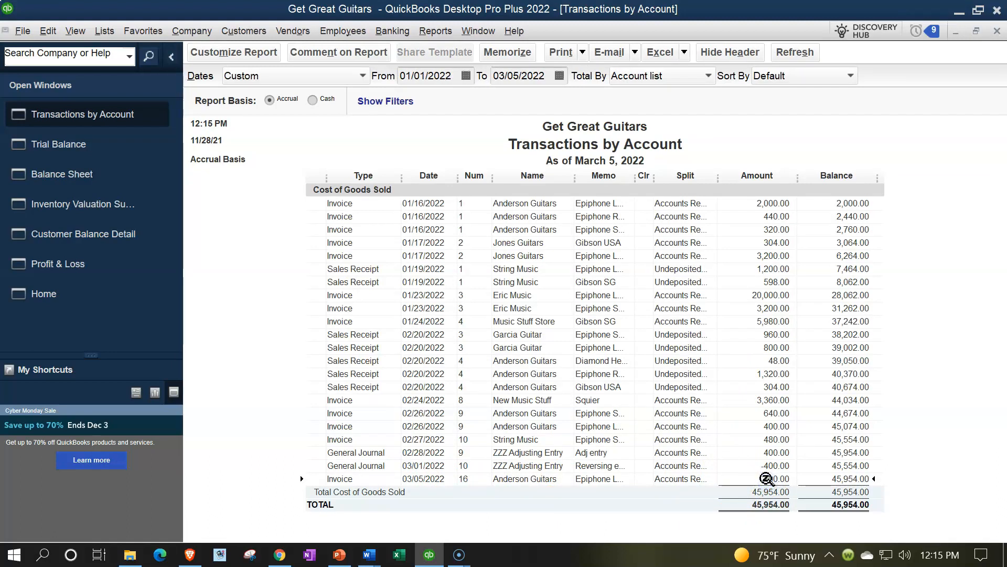
{"action": "double_click", "coordinate": [774, 452]}
{"action": "left_click", "coordinate": [772, 465]}
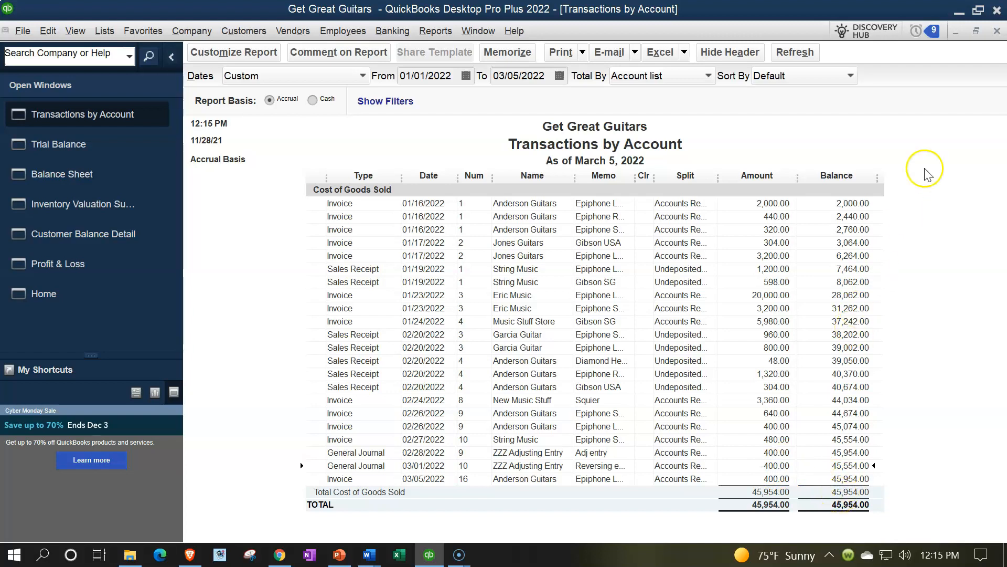
{"action": "left_click", "coordinate": [998, 32]}
Step: Check Accounts Receivable in the Trial Balance and set the Customer Balance Detail report's end date to 03/05/2022
{"action": "scroll", "coordinate": [821, 349], "scroll_direction": "up", "scroll_amount": 7}
{"action": "scroll", "coordinate": [819, 353], "scroll_direction": "up", "scroll_amount": 1}
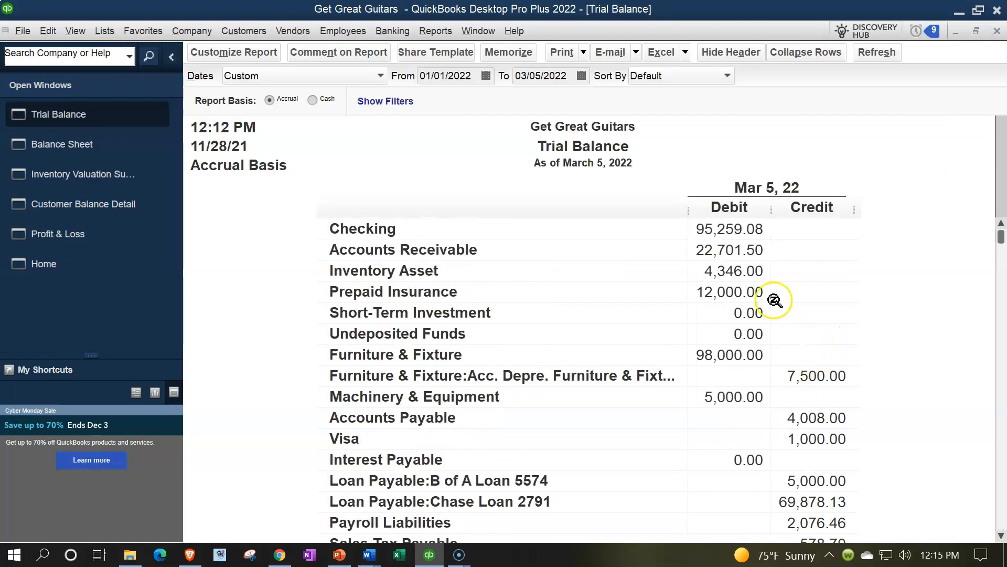
{"action": "left_click", "coordinate": [720, 242]}
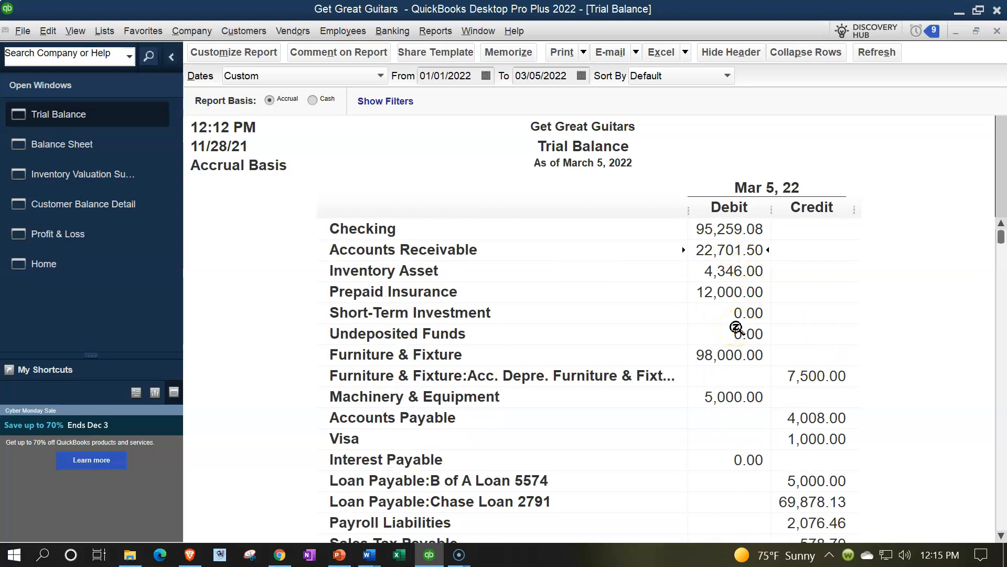
{"action": "left_click", "coordinate": [116, 203]}
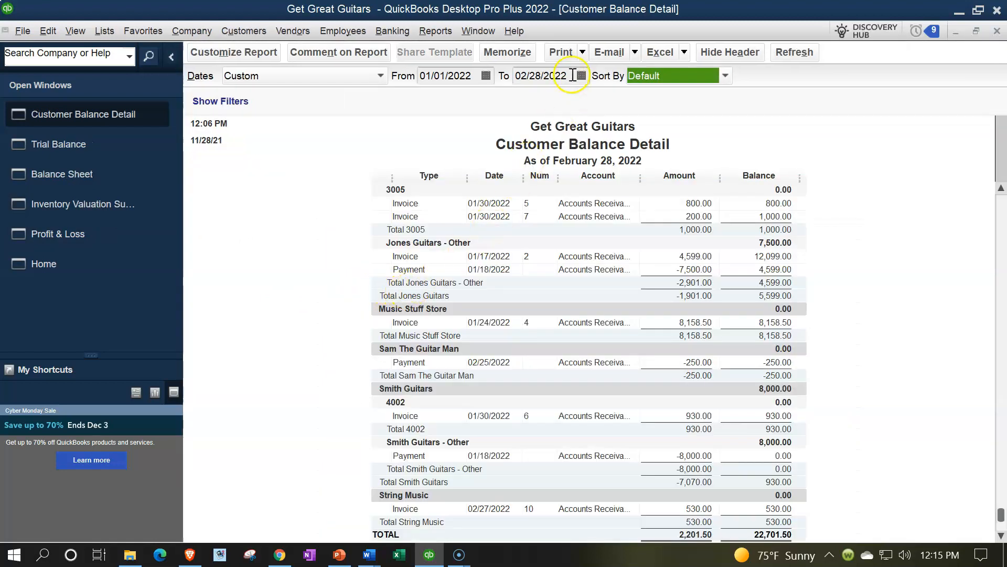
{"action": "left_click_drag", "start_coordinate": [571, 77], "coordinate": [493, 64]}
{"action": "key", "text": "plus"}
{"action": "key", "text": "plus"}
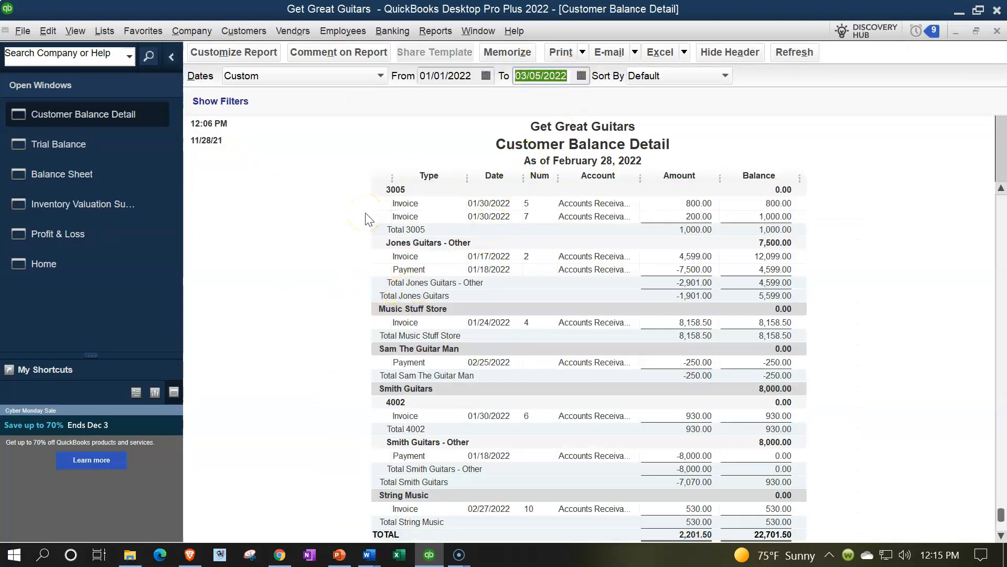
{"action": "key", "text": "Tab"}
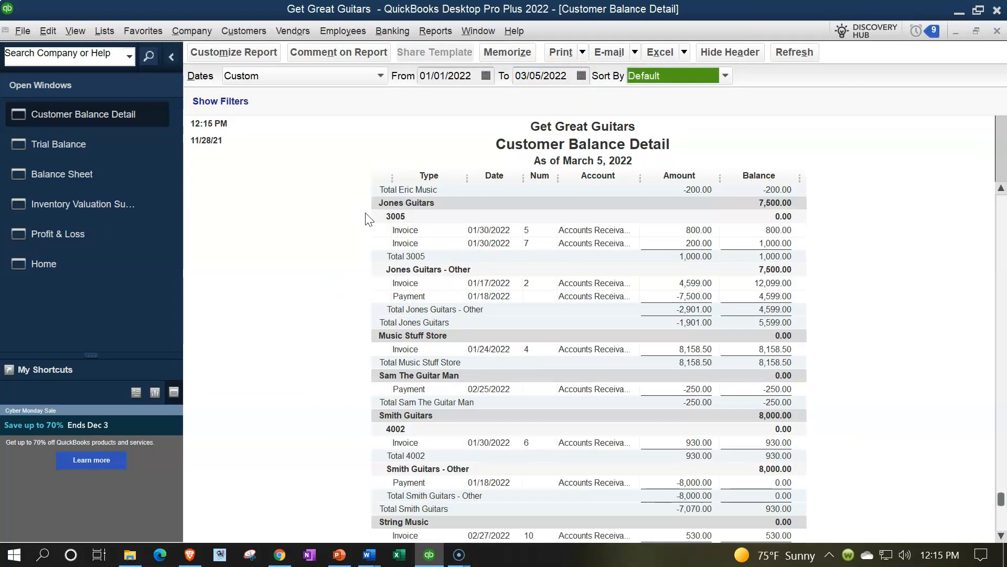
Step: Compare the ZZZ Adjusting Entry journal lines with the 03/05/2022 Anderson Guitars invoice in the Customer Balance Detail report
{"action": "scroll", "coordinate": [366, 220], "scroll_direction": "up", "scroll_amount": 10}
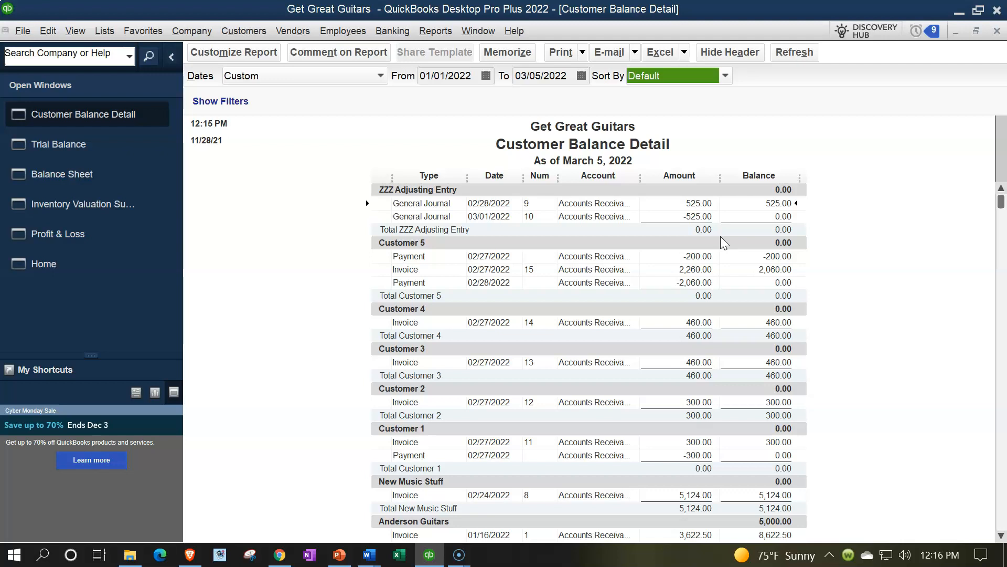
{"action": "scroll", "coordinate": [720, 236], "scroll_direction": "down", "scroll_amount": 4}
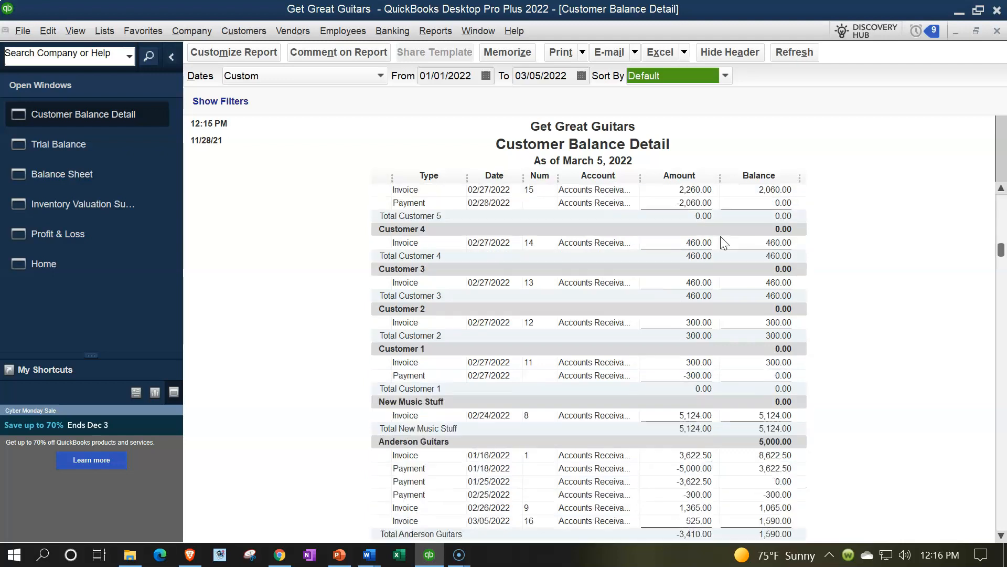
{"action": "scroll", "coordinate": [720, 236], "scroll_direction": "down", "scroll_amount": 1}
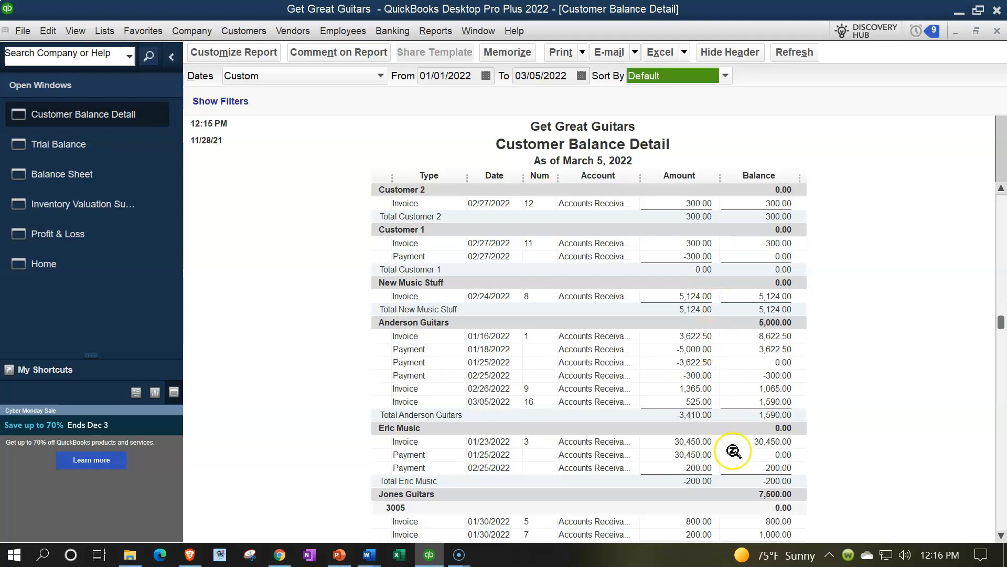
{"action": "left_click", "coordinate": [695, 400]}
{"action": "scroll", "coordinate": [726, 451], "scroll_direction": "up", "scroll_amount": 5}
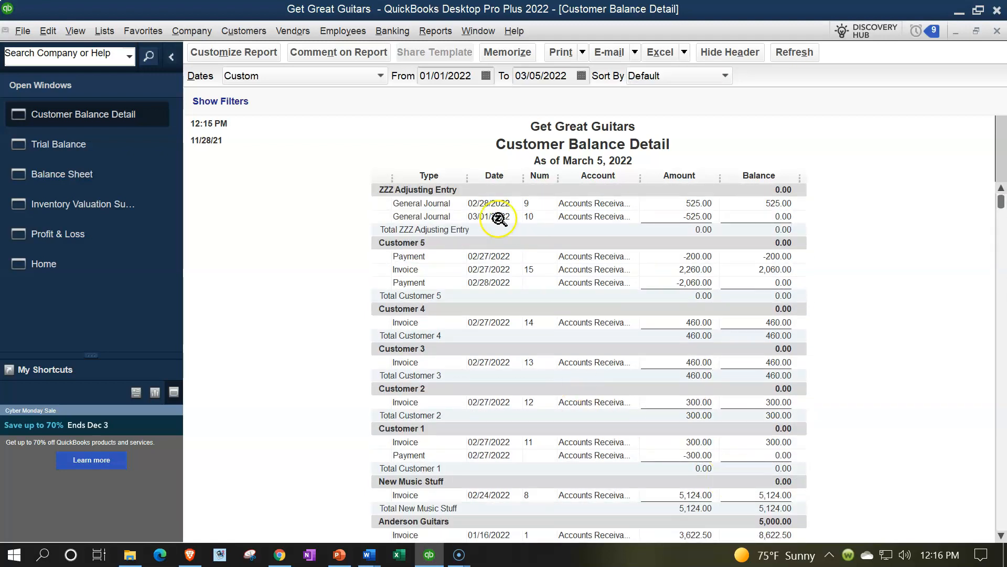
Step: In the Customer Center, sort customers by name, review the ZZZ Adjusting Entry and Anderson Guitars transactions, and close it
{"action": "left_click", "coordinate": [239, 31]}
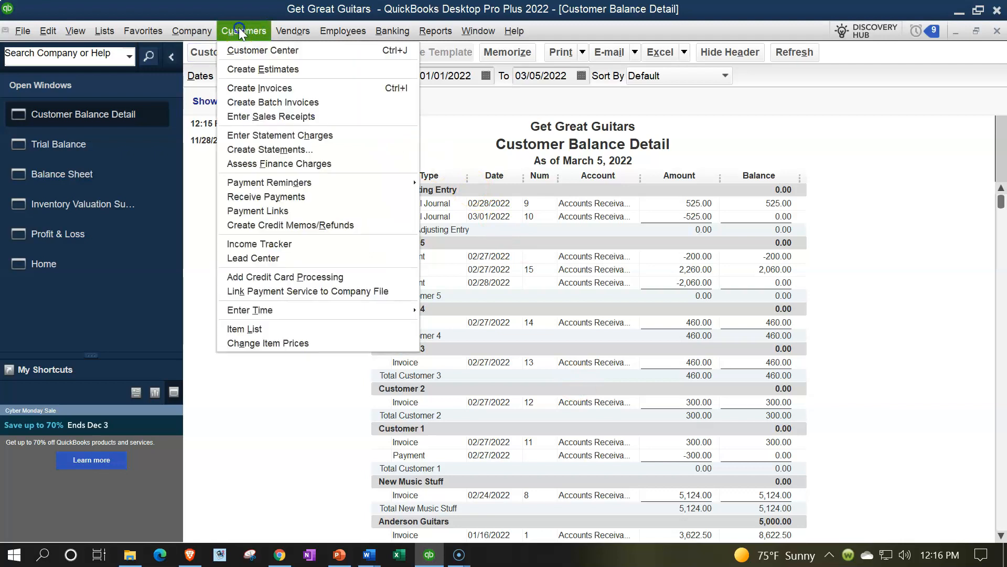
{"action": "left_click", "coordinate": [257, 53]}
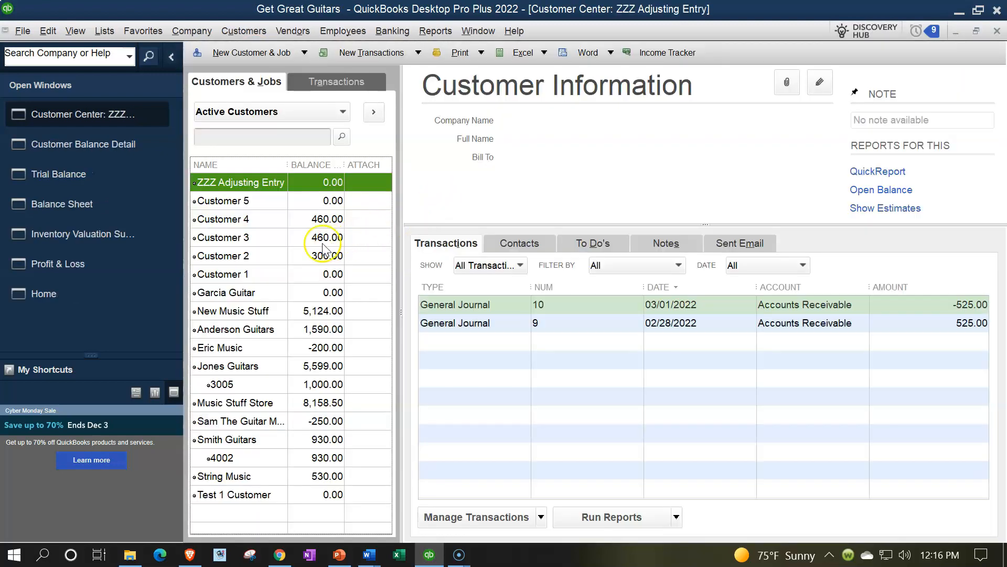
{"action": "left_click", "coordinate": [240, 184]}
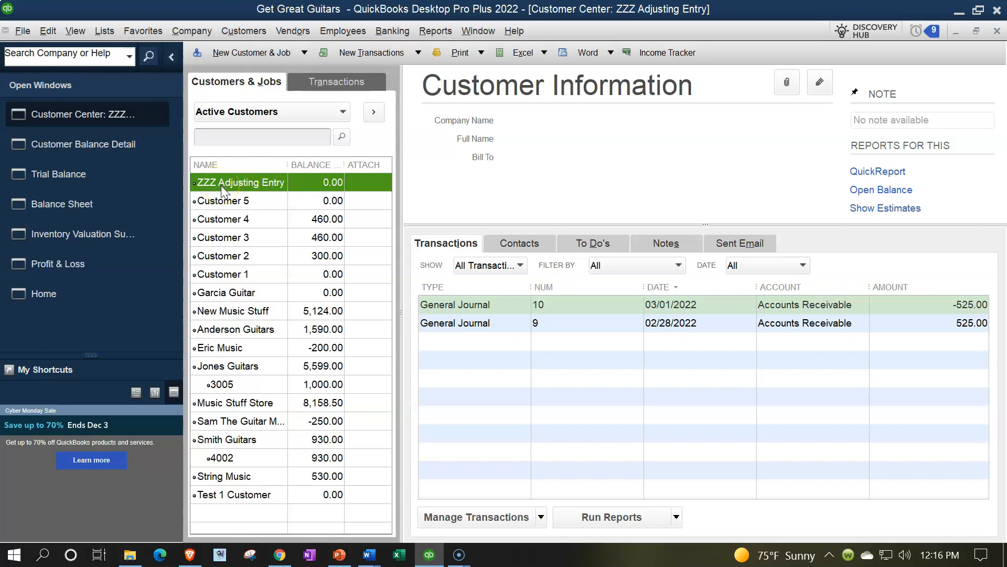
{"action": "left_click", "coordinate": [231, 167]}
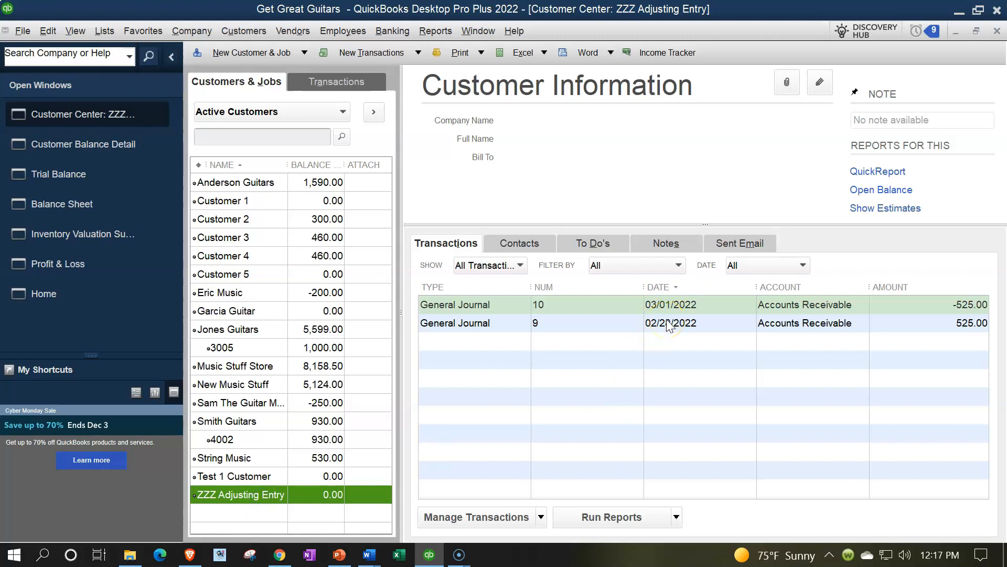
{"action": "left_click", "coordinate": [234, 185]}
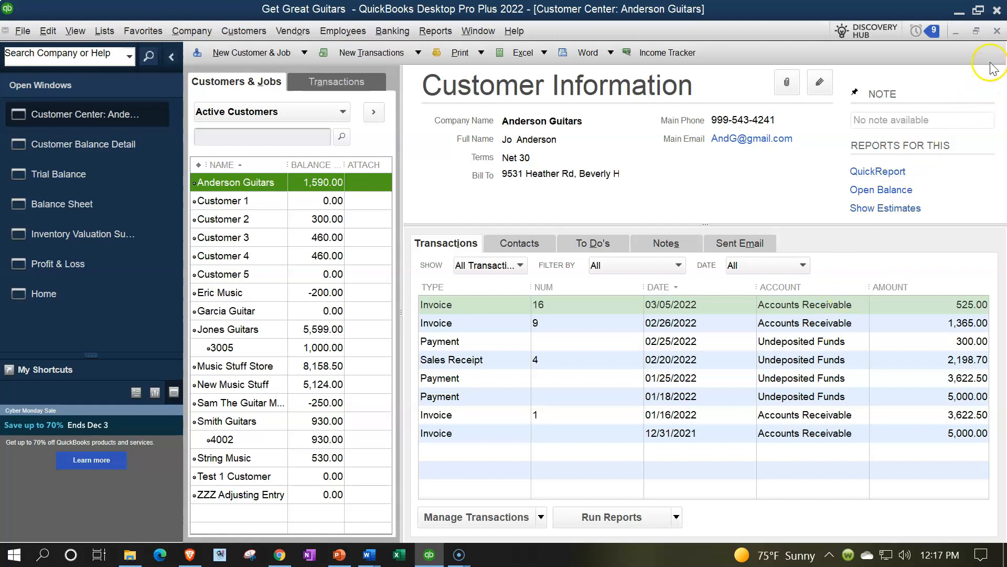
{"action": "left_click", "coordinate": [997, 32]}
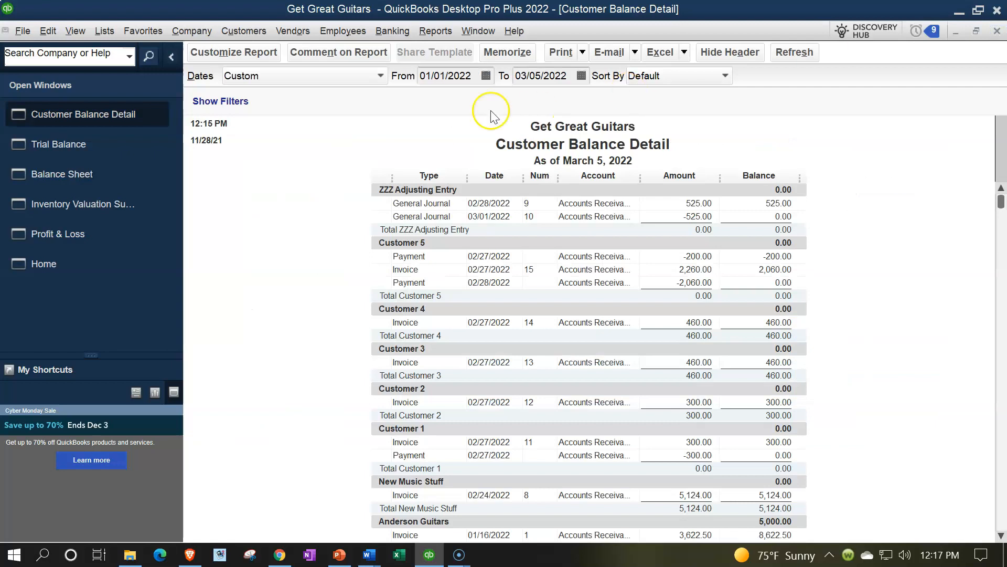
Step: Set the Inventory Valuation Summary's as-of date to 03/05/2022 and compare its total asset value with Inventory Asset in the Trial Balance
{"action": "left_click", "coordinate": [154, 137]}
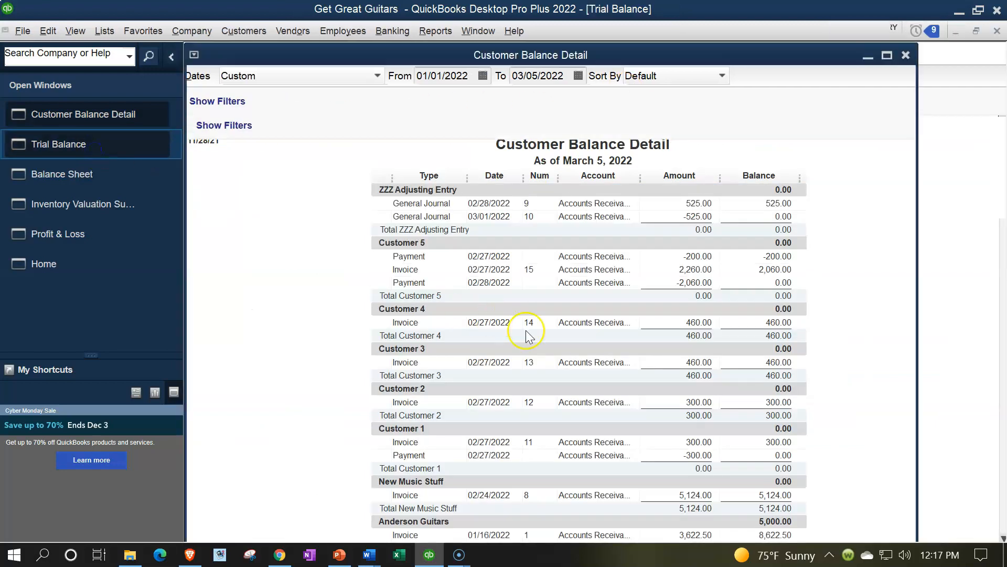
{"action": "left_click", "coordinate": [719, 270]}
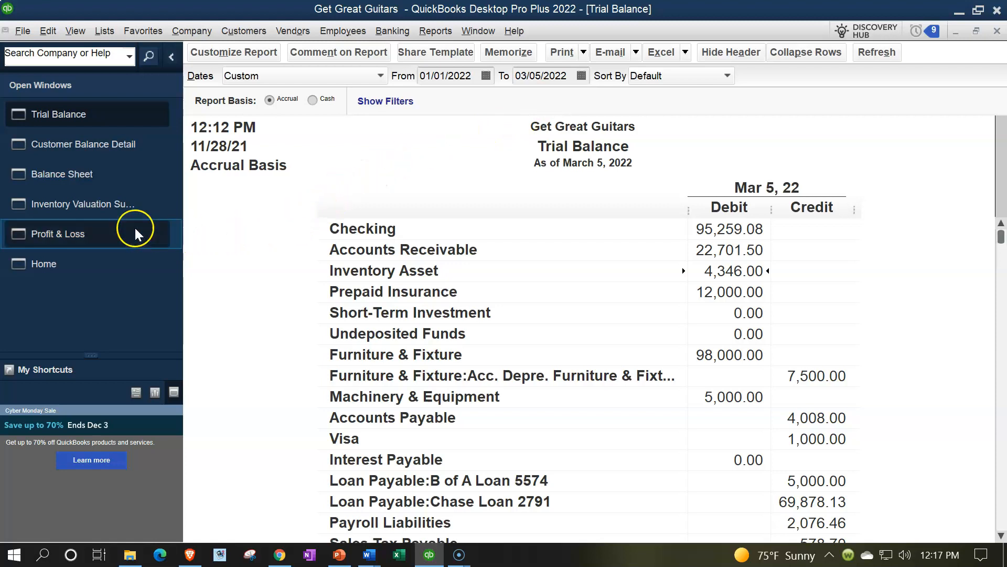
{"action": "left_click", "coordinate": [89, 200]}
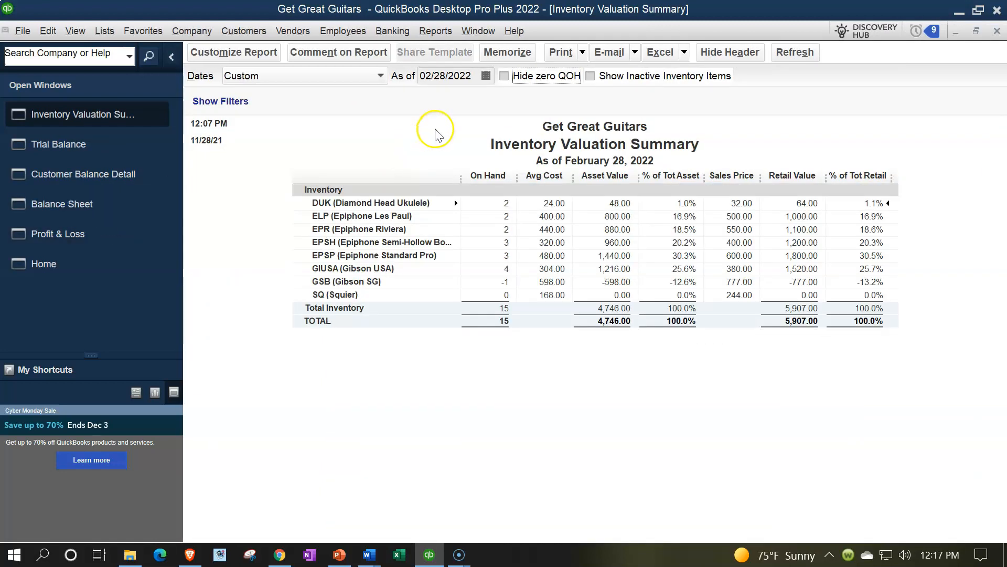
{"action": "left_click", "coordinate": [465, 76]}
{"action": "type", "text": "0"}
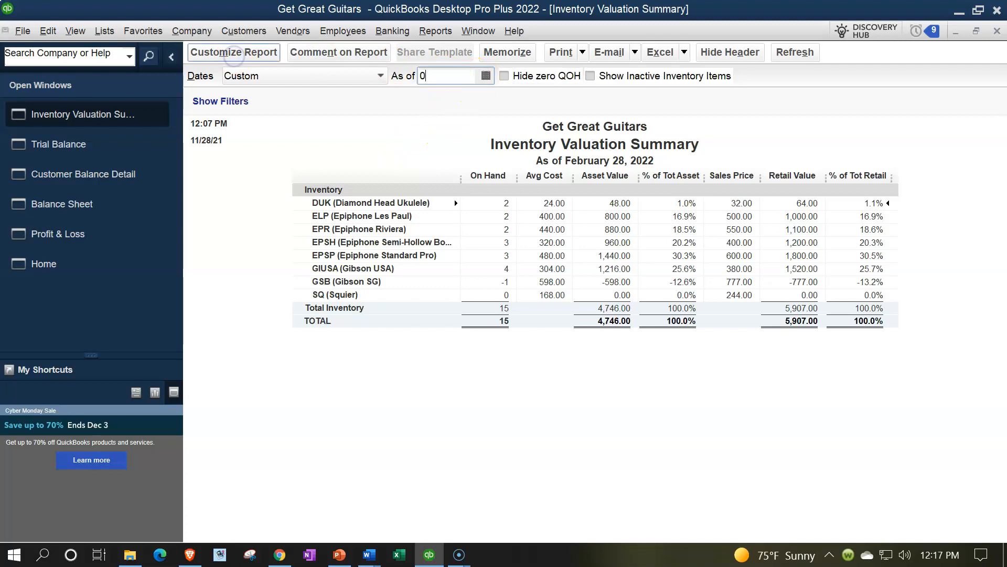
{"action": "type", "text": "30"}
{"action": "type", "text": "0"}
{"action": "key", "text": "BackSpace"}
{"action": "key", "text": "BackSpace"}
{"action": "type", "text": "522"}
{"action": "key", "text": "Tab"}
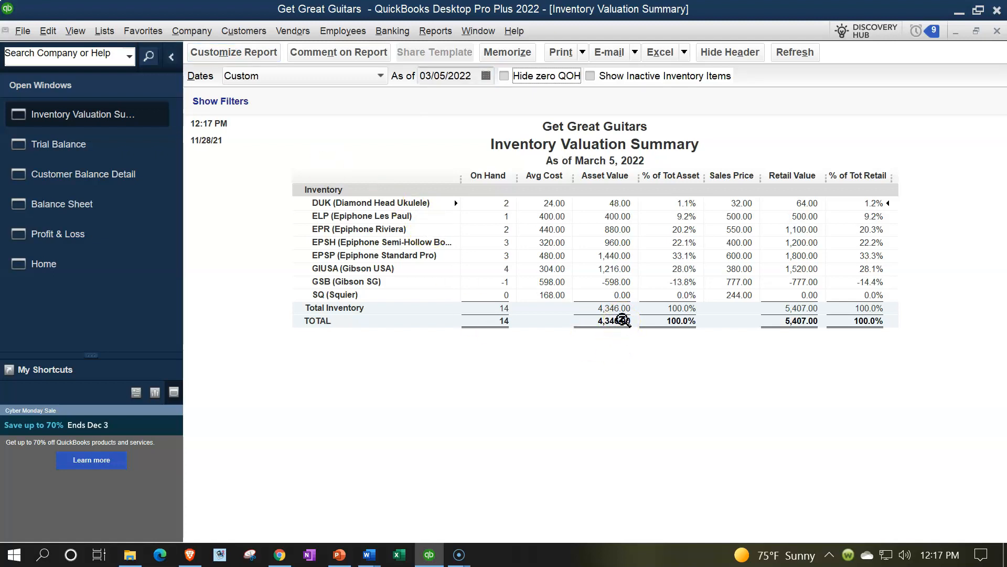
{"action": "left_click", "coordinate": [98, 152]}
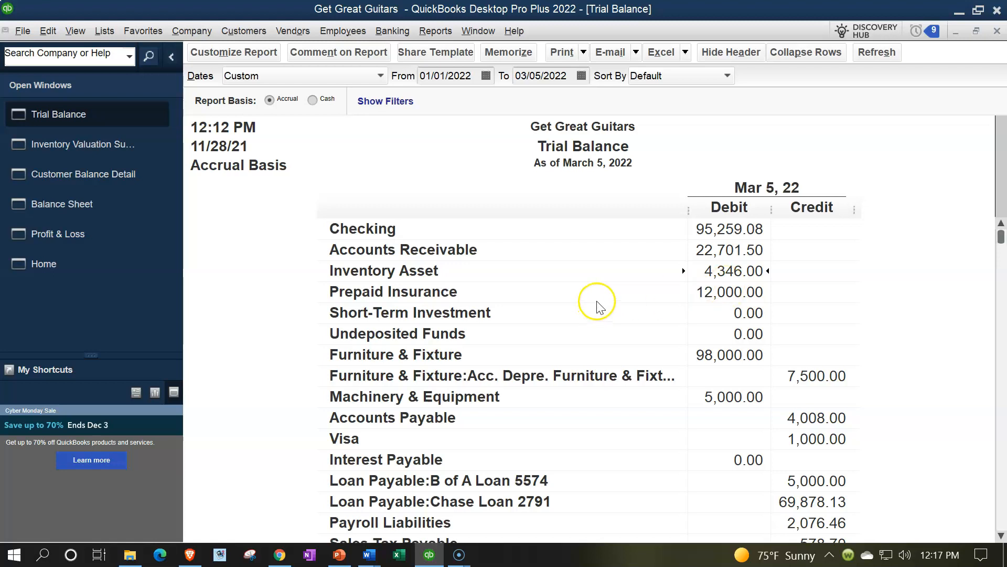
Step: Set the Balance Sheet's as-of date to 03/05/2022
{"action": "left_click", "coordinate": [69, 208]}
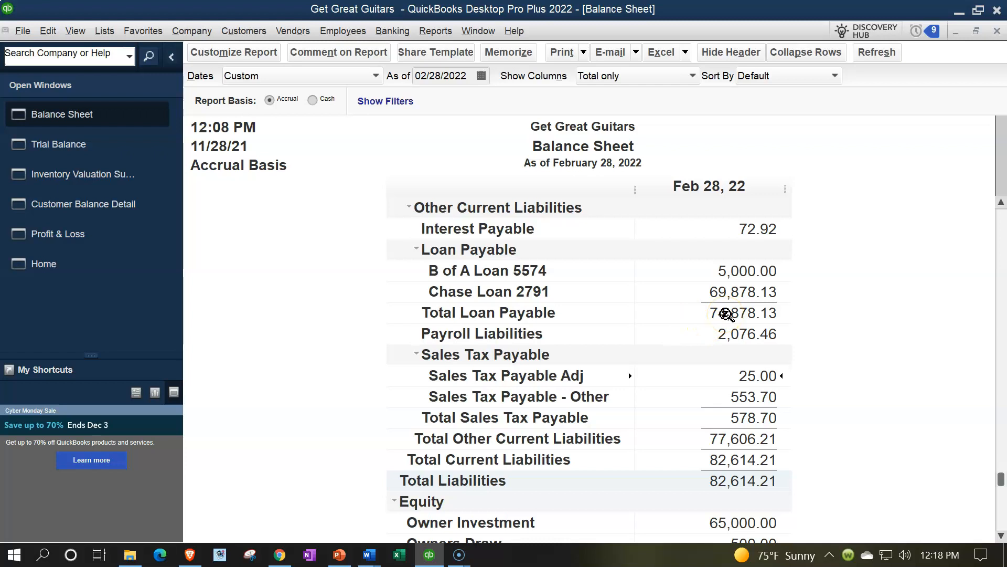
{"action": "scroll", "coordinate": [727, 314], "scroll_direction": "up", "scroll_amount": 10}
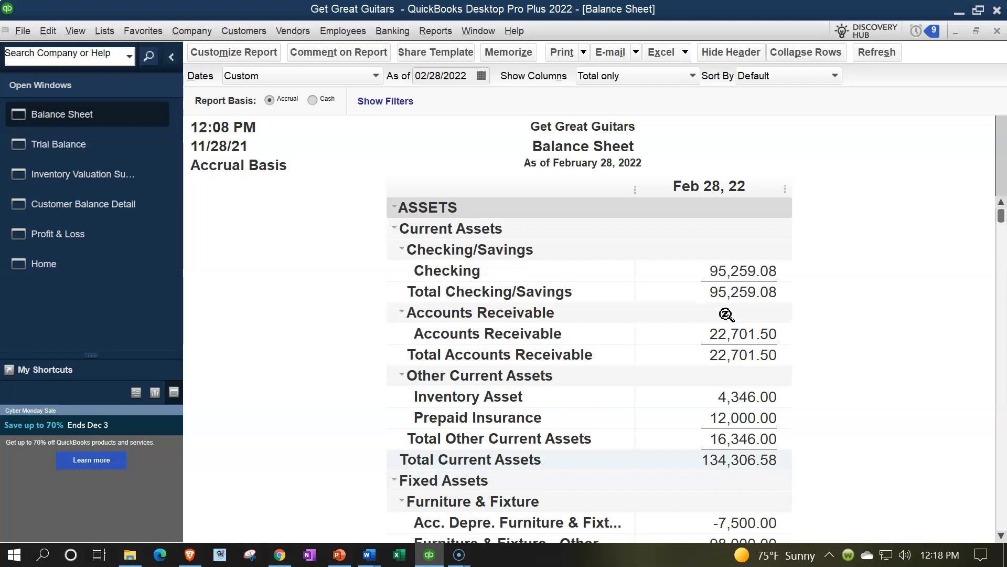
{"action": "left_click", "coordinate": [472, 78]}
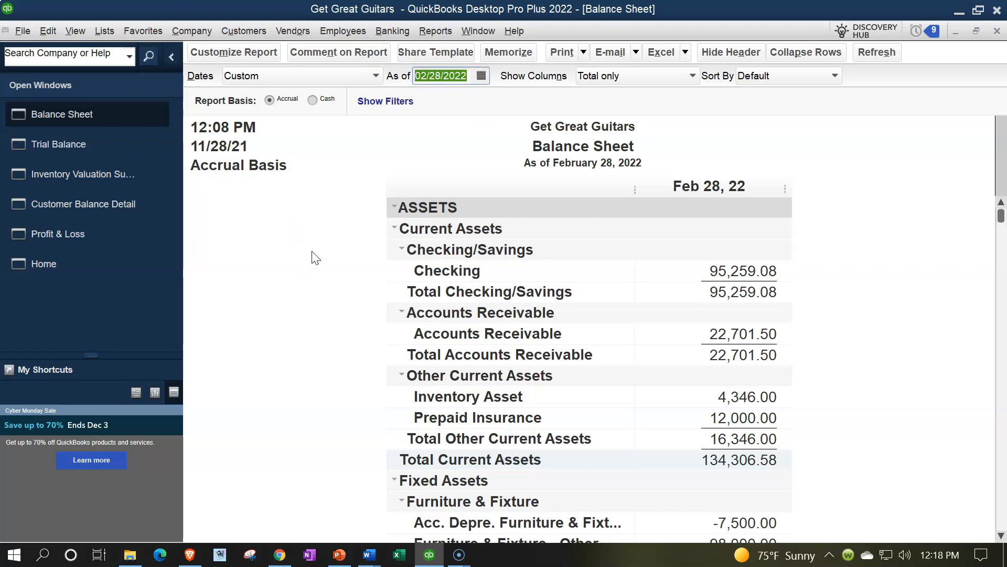
{"action": "type", "text": "030522"}
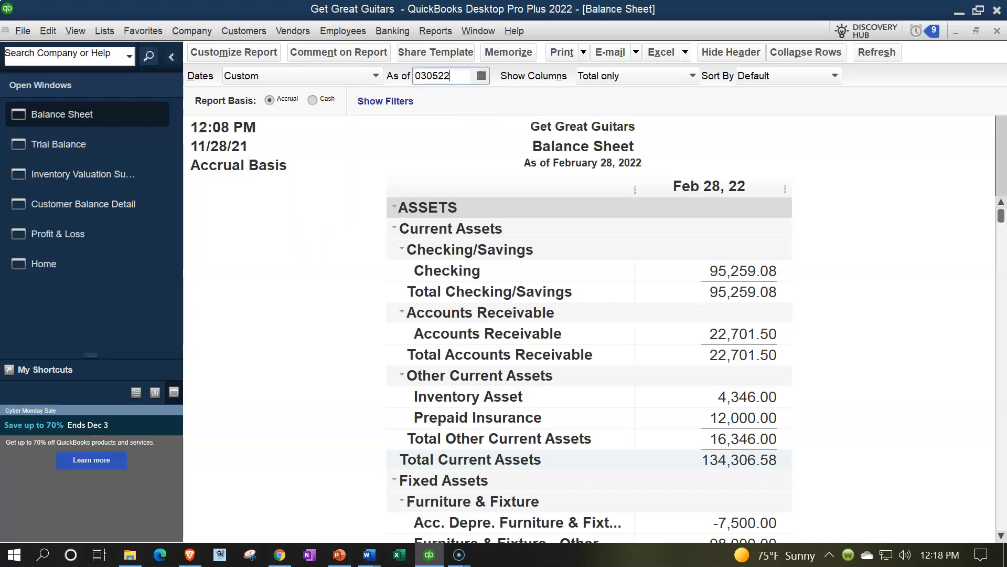
{"action": "key", "text": "Tab"}
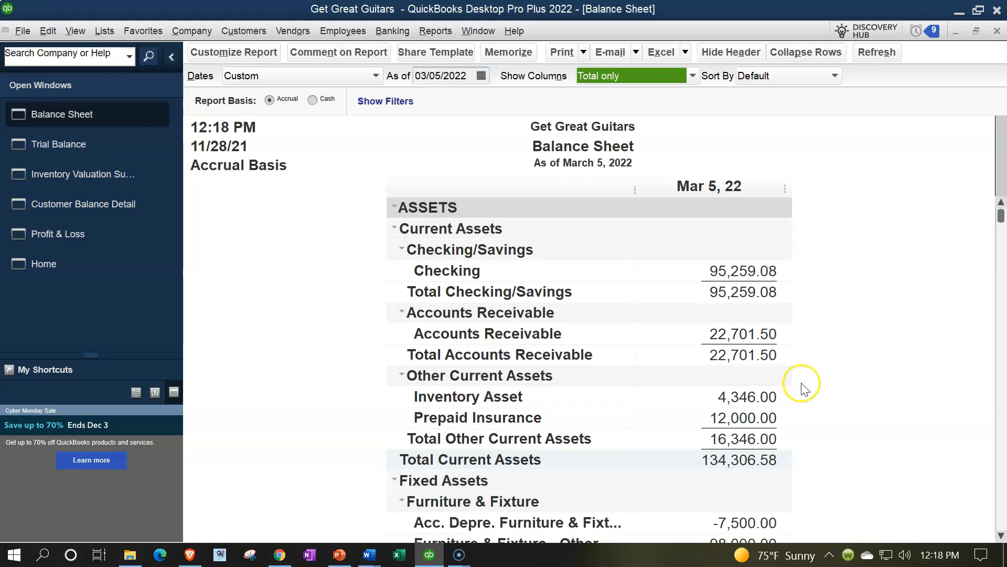
Step: Review Accounts Receivable, Inventory Asset and Sales Tax Payable in the Balance Sheet as of 03/05/2022
{"action": "scroll", "coordinate": [805, 385], "scroll_direction": "down", "scroll_amount": 1}
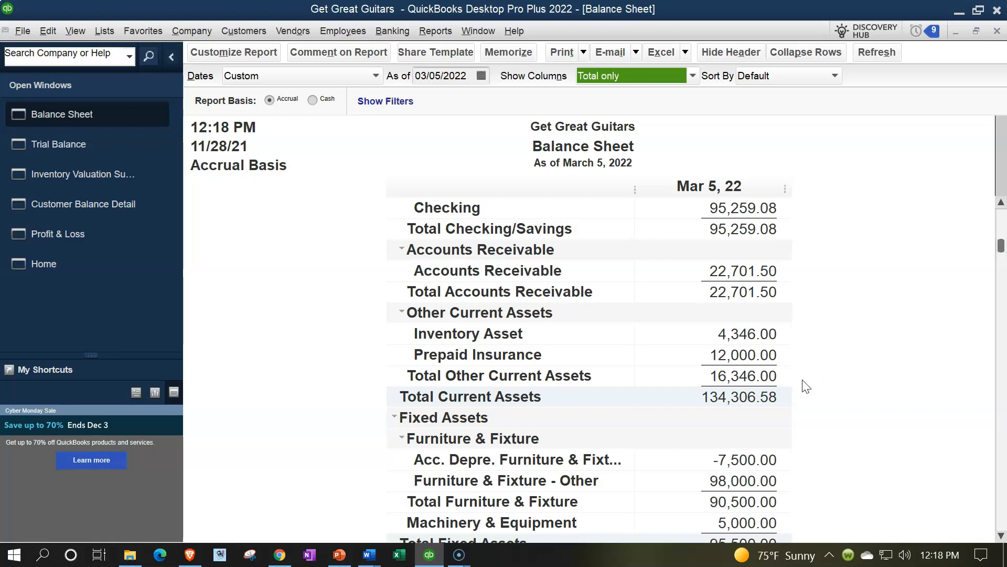
{"action": "scroll", "coordinate": [805, 386], "scroll_direction": "up", "scroll_amount": 1}
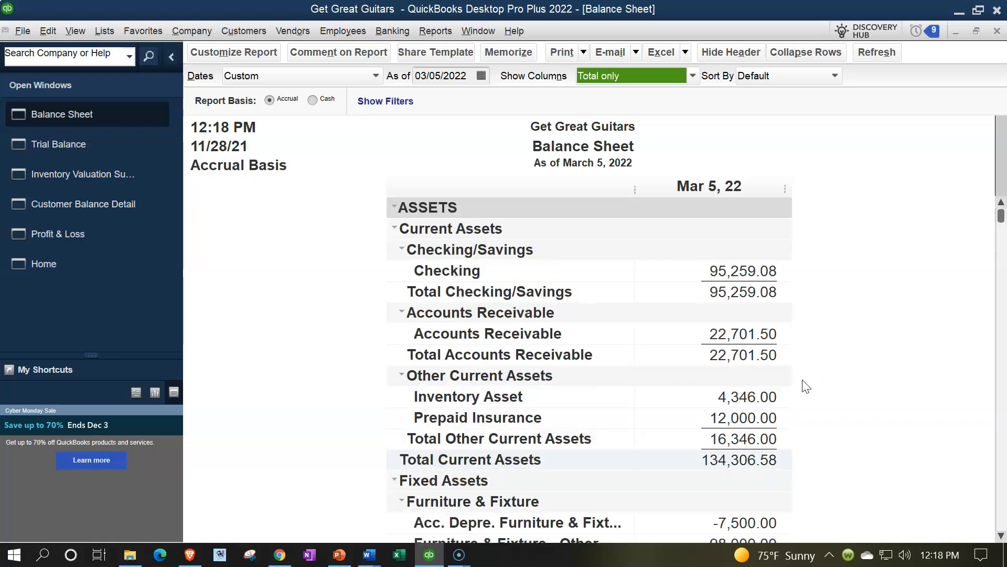
{"action": "left_click", "coordinate": [750, 338]}
{"action": "scroll", "coordinate": [751, 340], "scroll_direction": "down", "scroll_amount": 2}
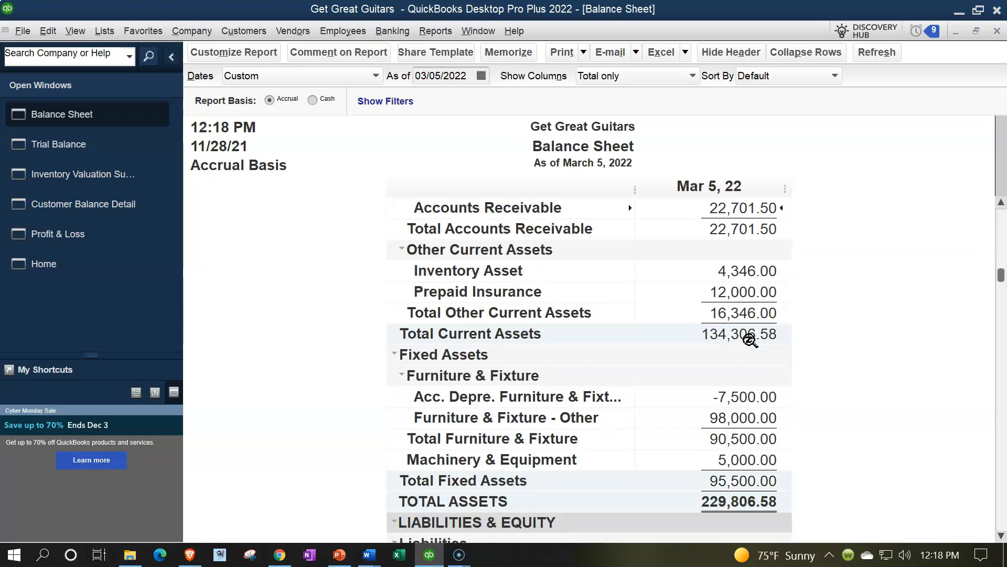
{"action": "scroll", "coordinate": [751, 340], "scroll_direction": "up", "scroll_amount": 1}
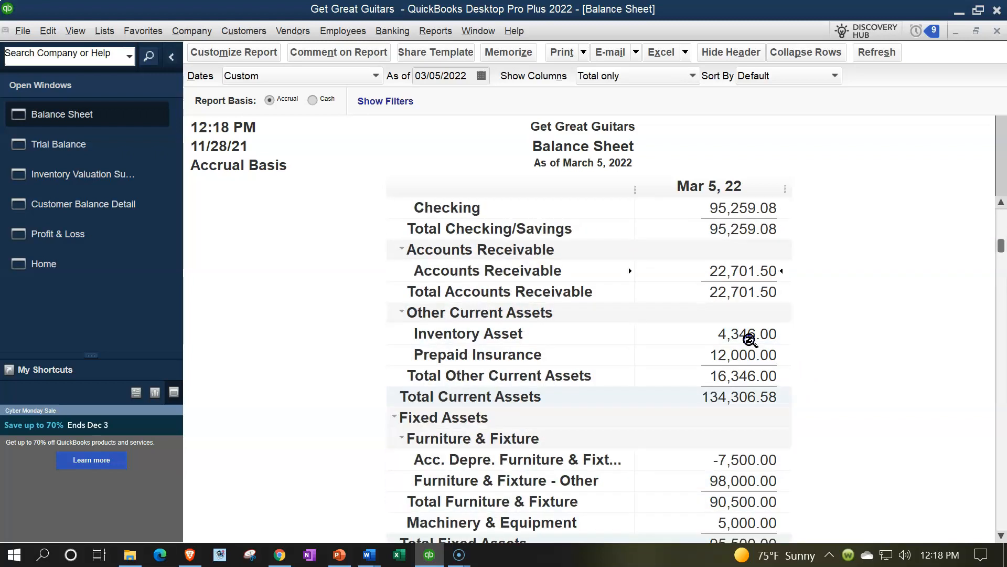
{"action": "left_click", "coordinate": [746, 340]}
{"action": "scroll", "coordinate": [746, 340], "scroll_direction": "down", "scroll_amount": 3}
{"action": "scroll", "coordinate": [745, 340], "scroll_direction": "down", "scroll_amount": 4}
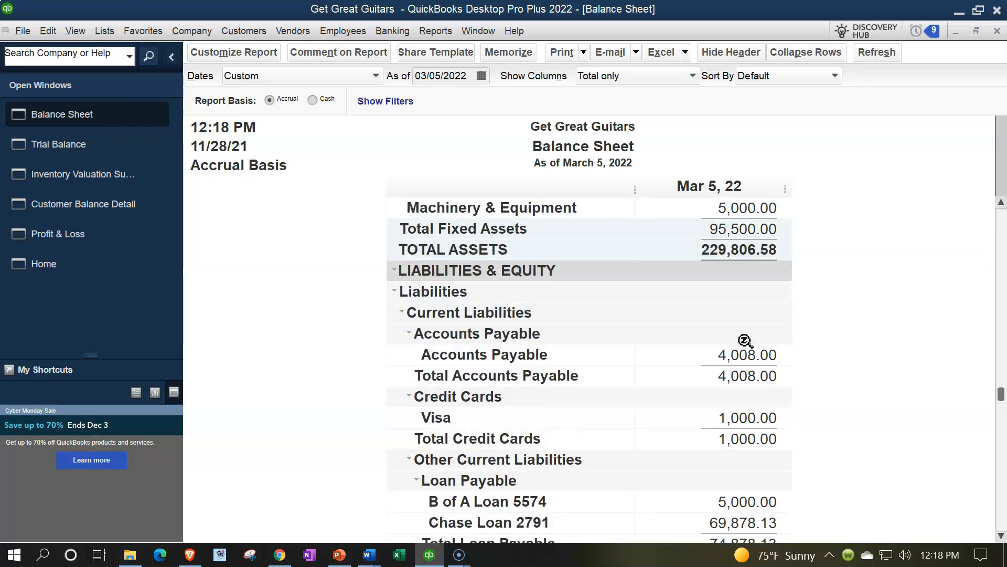
{"action": "left_click", "coordinate": [758, 404]}
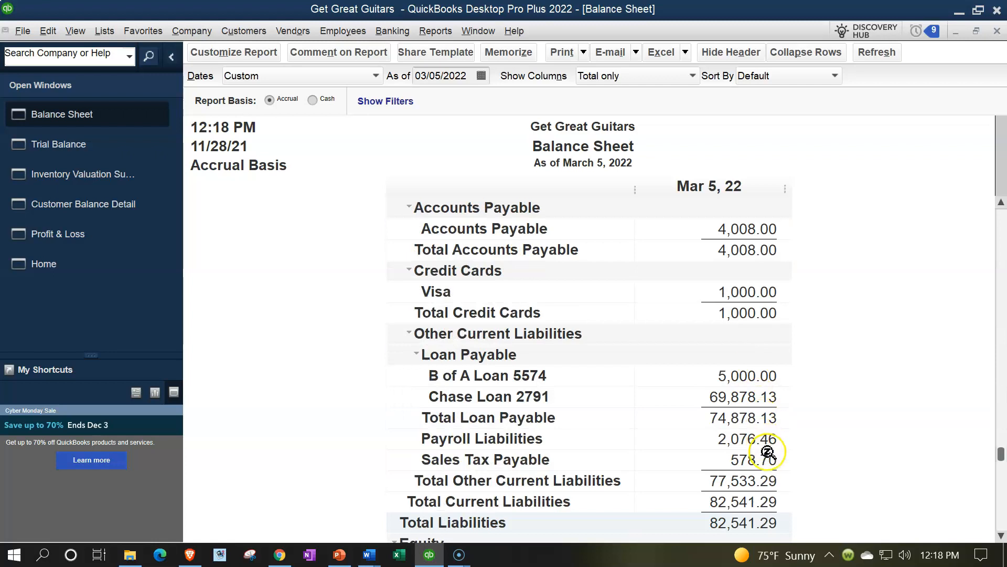
{"action": "left_click", "coordinate": [752, 460]}
{"action": "scroll", "coordinate": [754, 480], "scroll_direction": "down", "scroll_amount": 1}
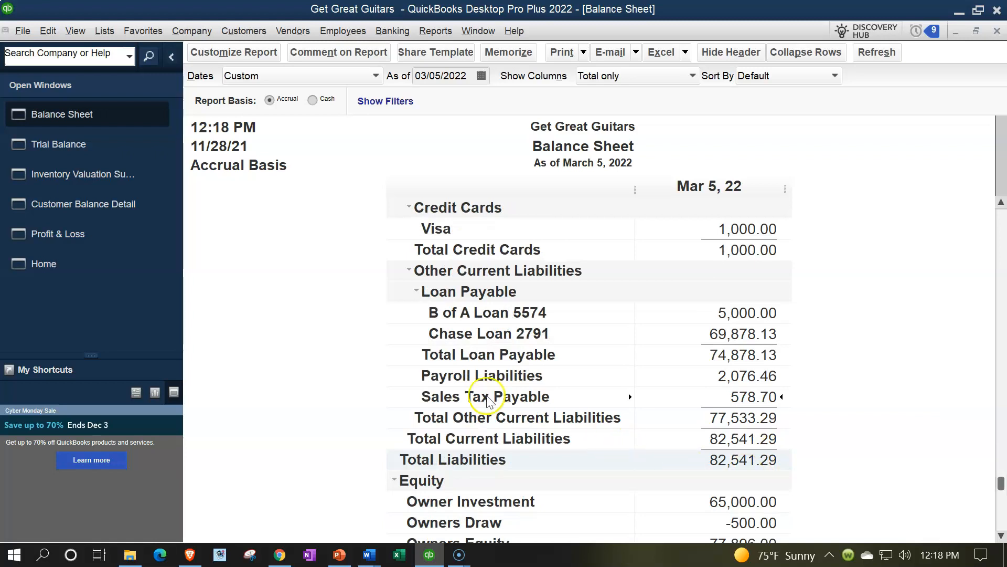
Step: Set the Profit & Loss report's date range to 03/01/2022 through 03/31/2022
{"action": "left_click", "coordinate": [80, 234]}
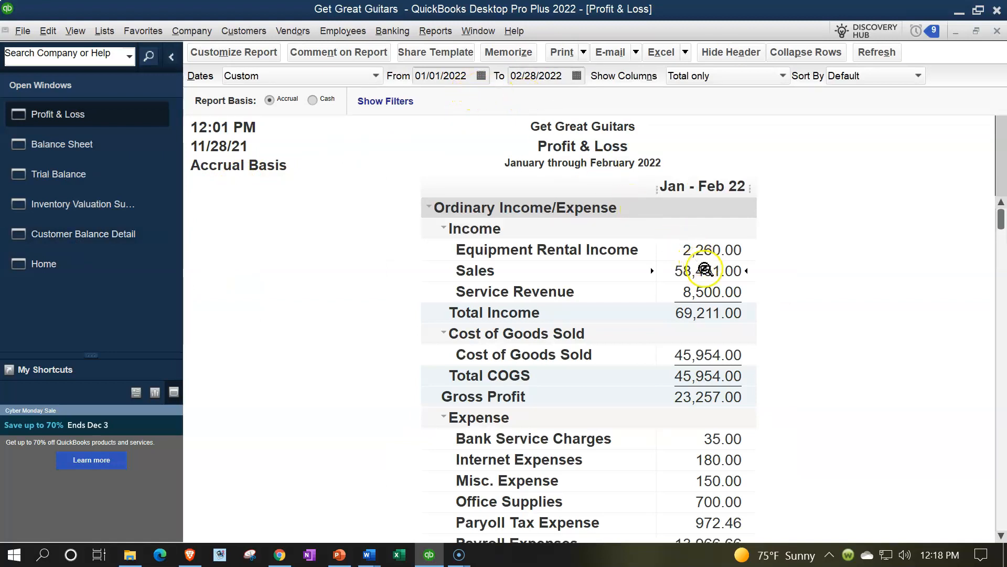
{"action": "double_click", "coordinate": [726, 273]}
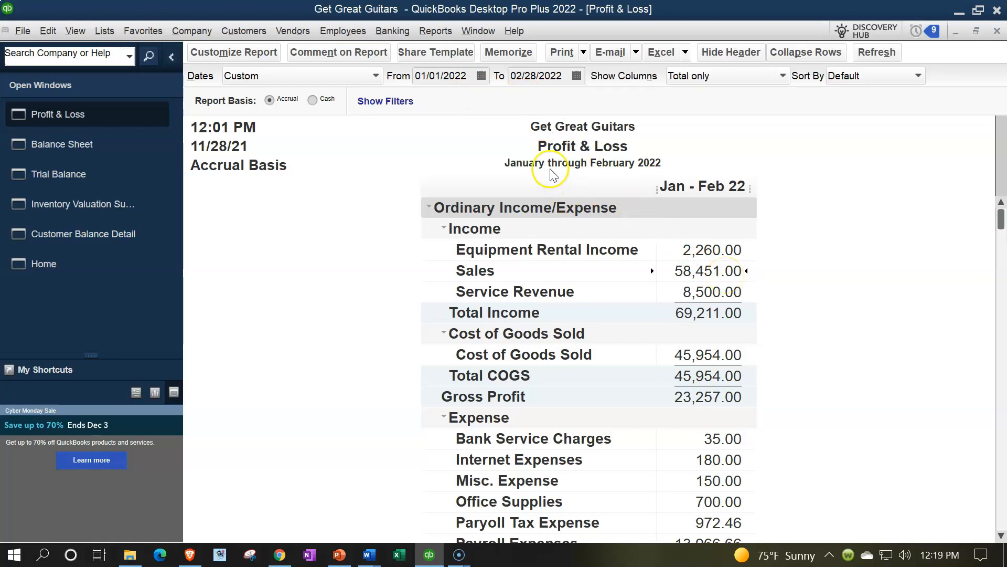
{"action": "left_click", "coordinate": [462, 75]}
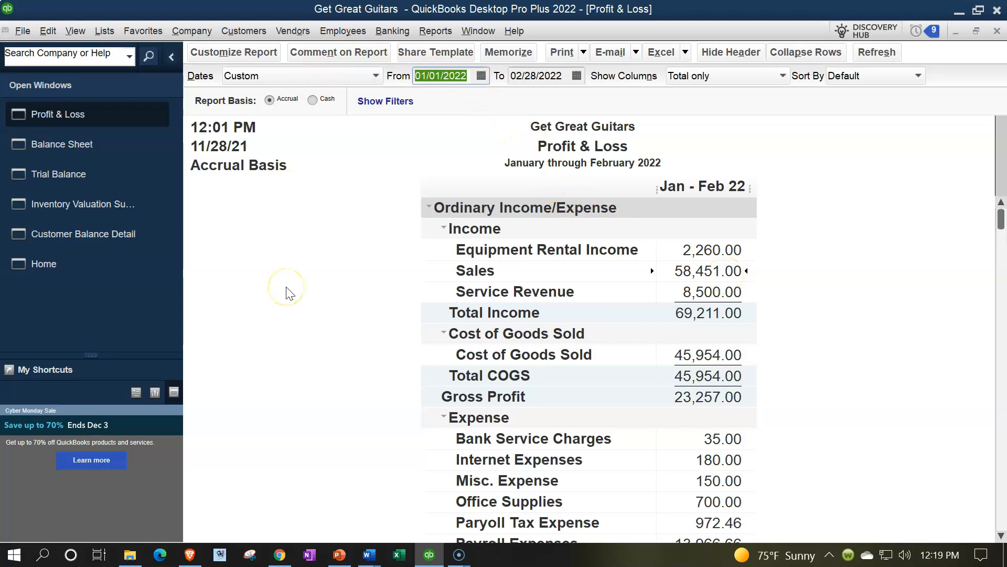
{"action": "type", "text": "0"}
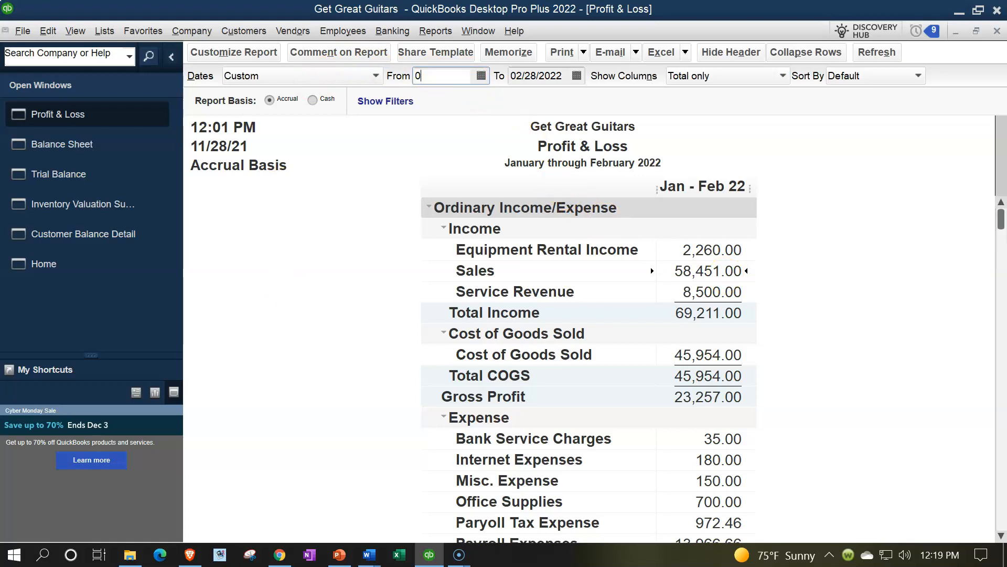
{"action": "type", "text": "3/01/202"}
{"action": "key", "text": "Tab"}
{"action": "type", "text": "03/31/202"}
{"action": "key", "text": "Tab"}
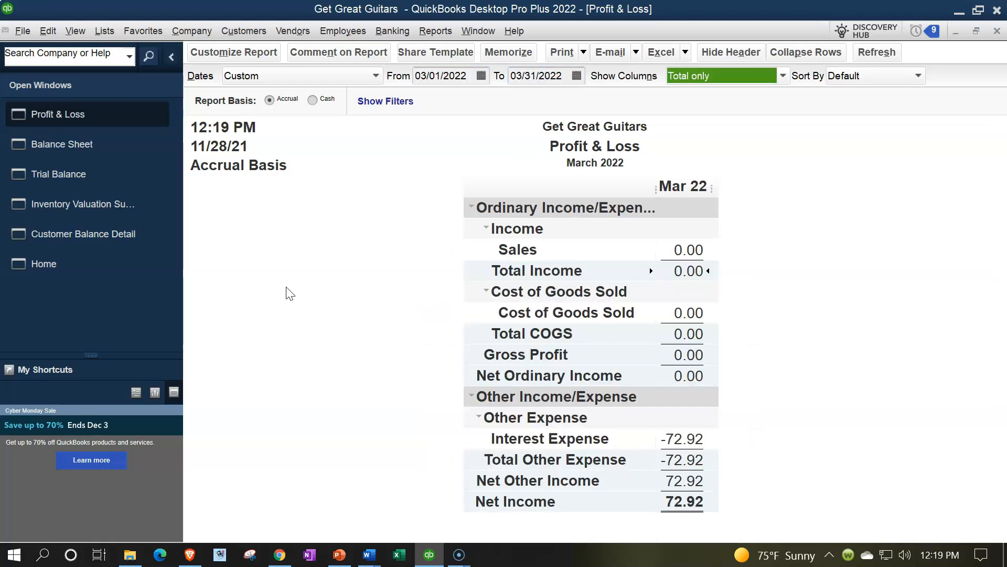
Step: Open the transaction detail behind March Sales, compare the ZZZ Adjusting Entry with the Anderson Guitars invoice, and close it
{"action": "double_click", "coordinate": [684, 250]}
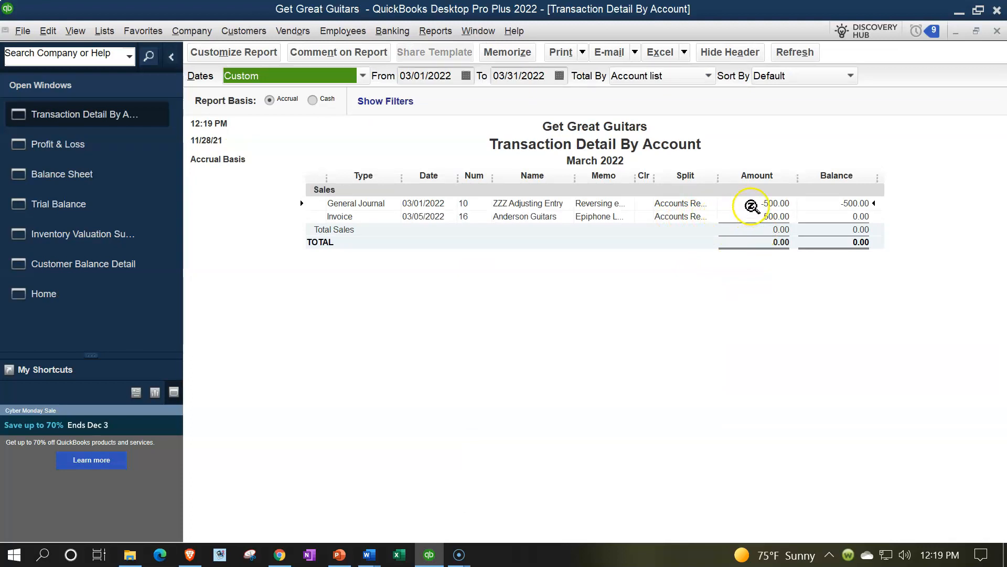
{"action": "left_click", "coordinate": [764, 217]}
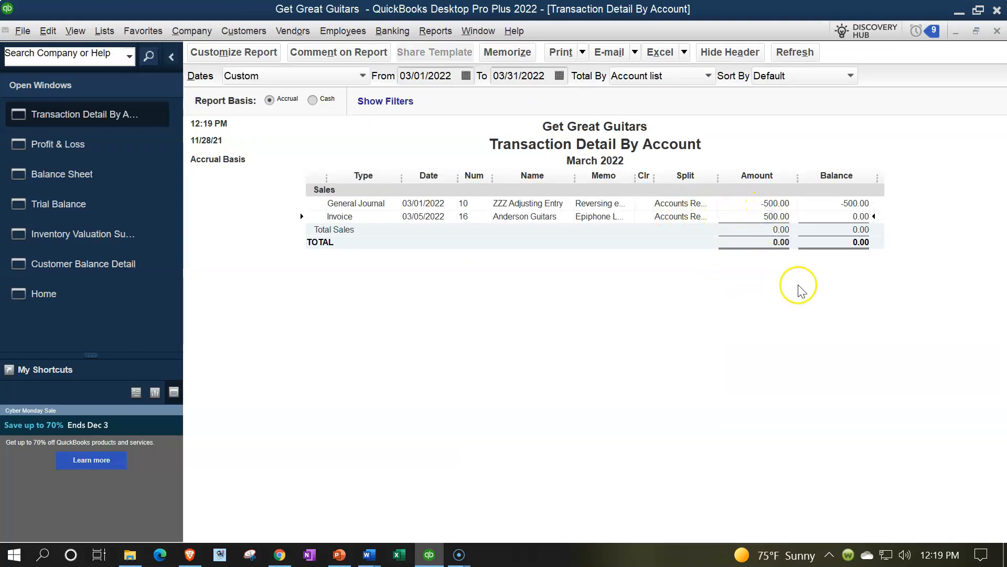
{"action": "left_click", "coordinate": [997, 31]}
Step: Limit the Profit & Loss report to 03/01/2022 alone by changing its end date, and examine the Sales amount
{"action": "left_click", "coordinate": [546, 75]}
{"action": "type", "text": "03"}
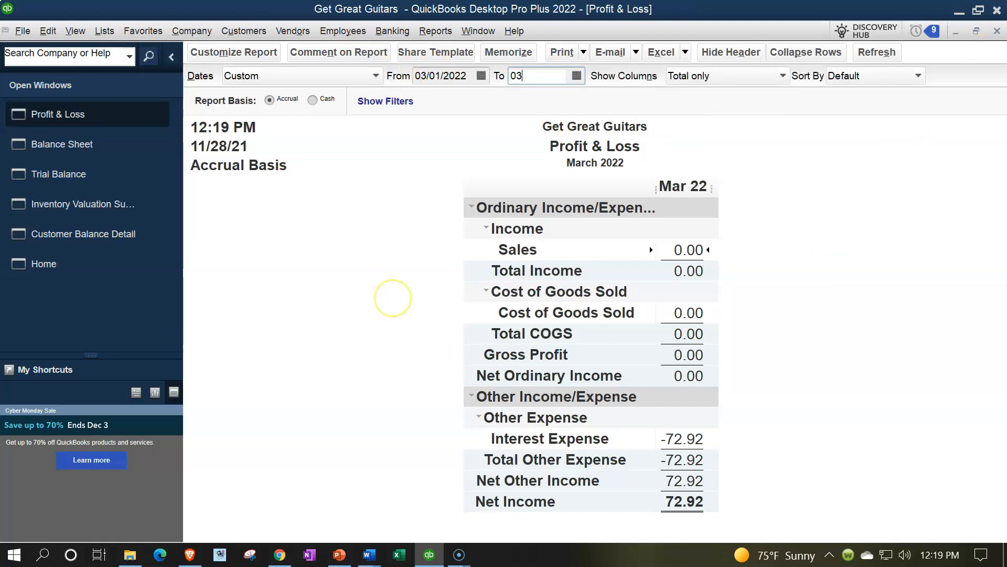
{"action": "type", "text": "/01/202"}
{"action": "key", "text": "Tab"}
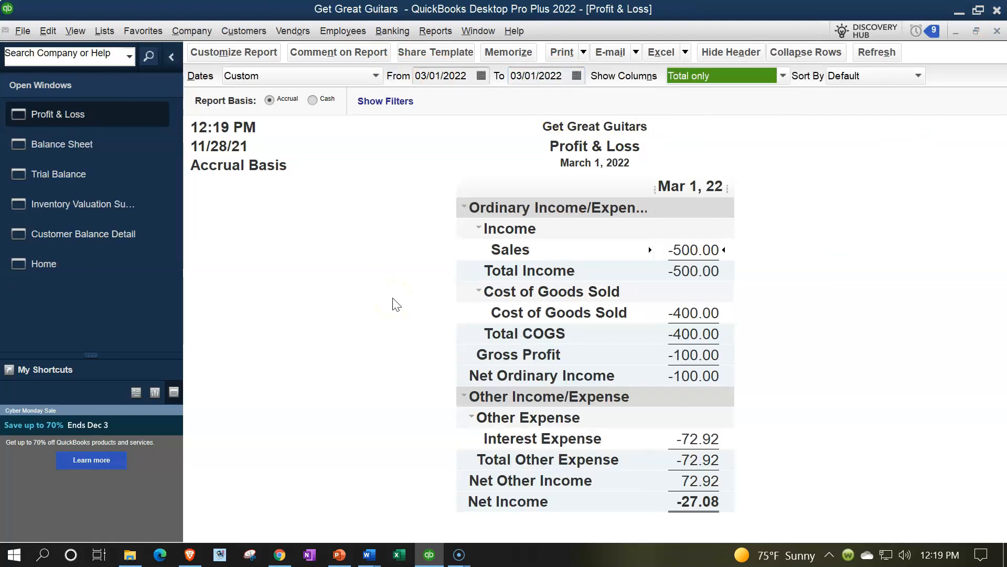
{"action": "left_click", "coordinate": [706, 251]}
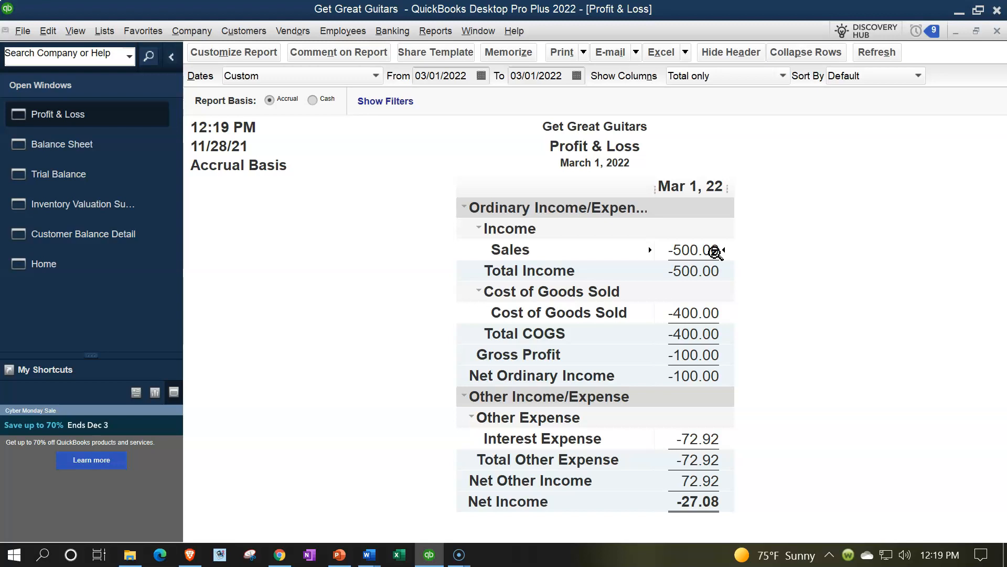
Step: Extend the Profit & Loss report's end date to 03/05/2022
{"action": "left_click", "coordinate": [568, 76]}
{"action": "key", "text": "plus"}
{"action": "key", "text": "plus"}
{"action": "key", "text": "plus"}
{"action": "key", "text": "plus"}
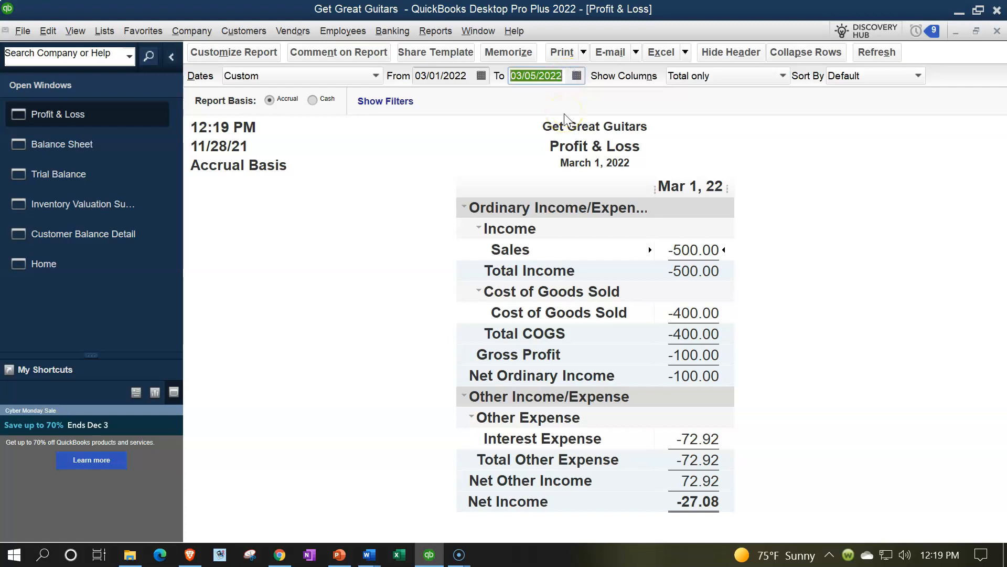
{"action": "key", "text": "Tab"}
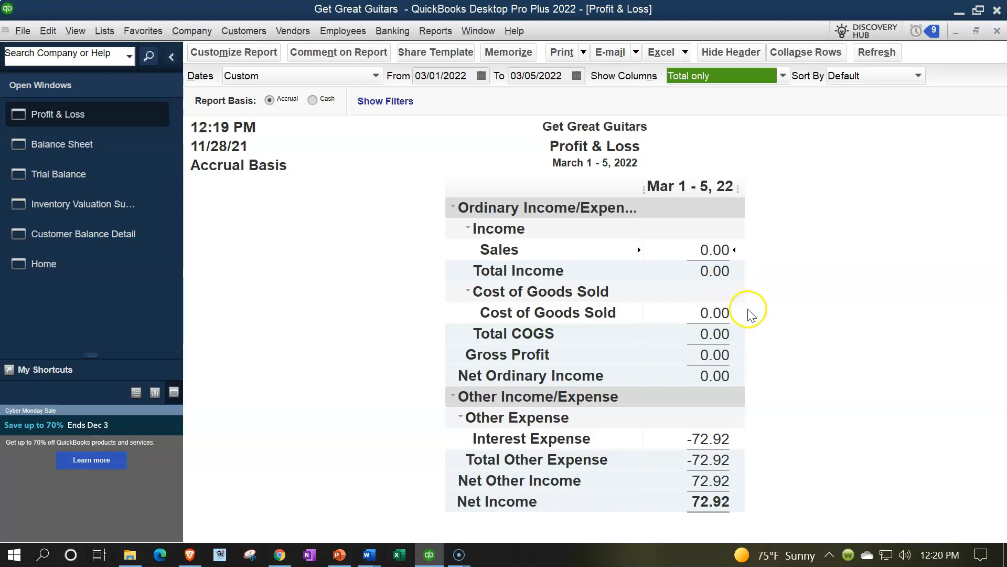
Step: Open the transaction detail behind Cost of Goods Sold, compare the adjusting entry with the Anderson Guitars invoice, and close it
{"action": "double_click", "coordinate": [716, 309]}
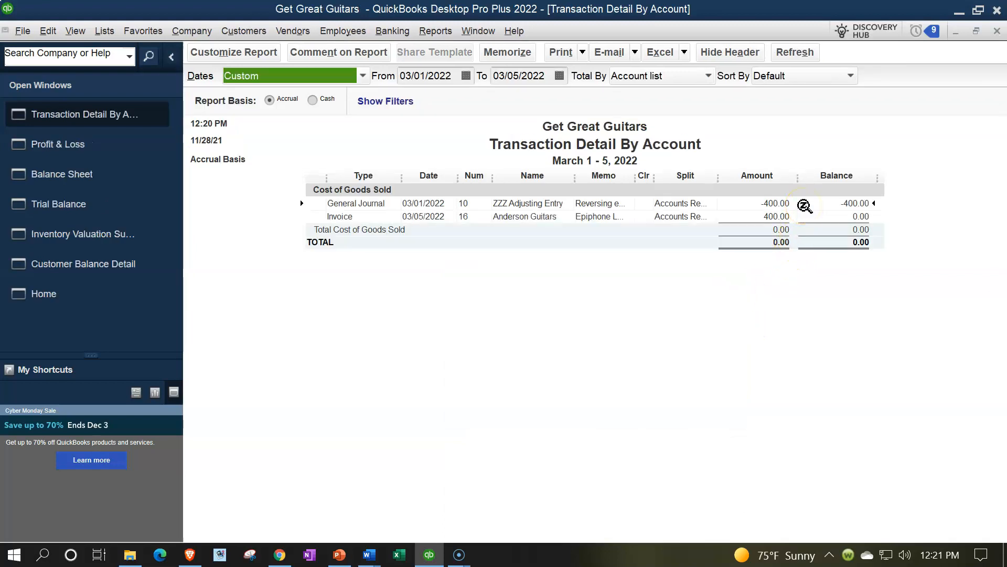
{"action": "left_click", "coordinate": [782, 205]}
{"action": "left_click", "coordinate": [777, 217]}
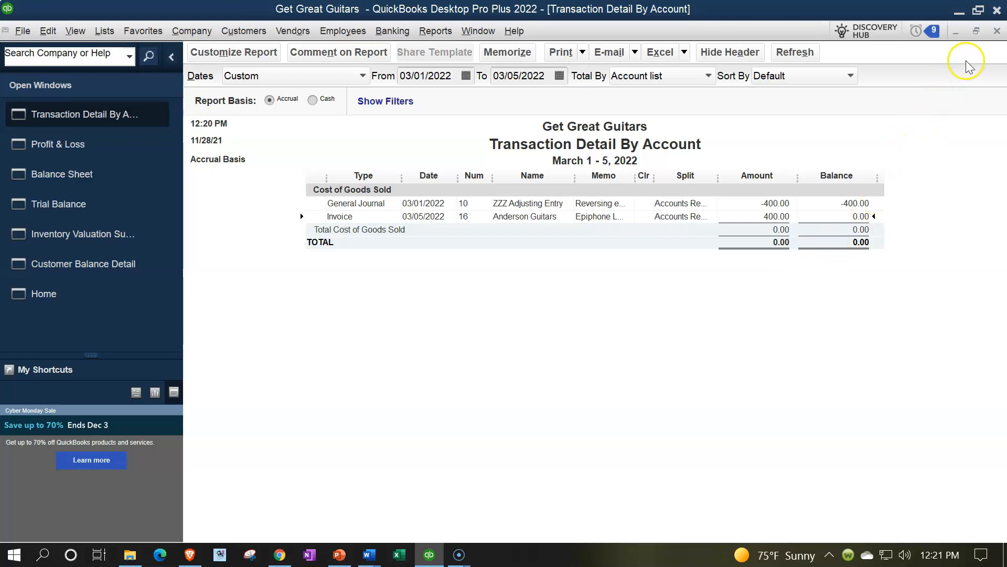
{"action": "left_click", "coordinate": [995, 32]}
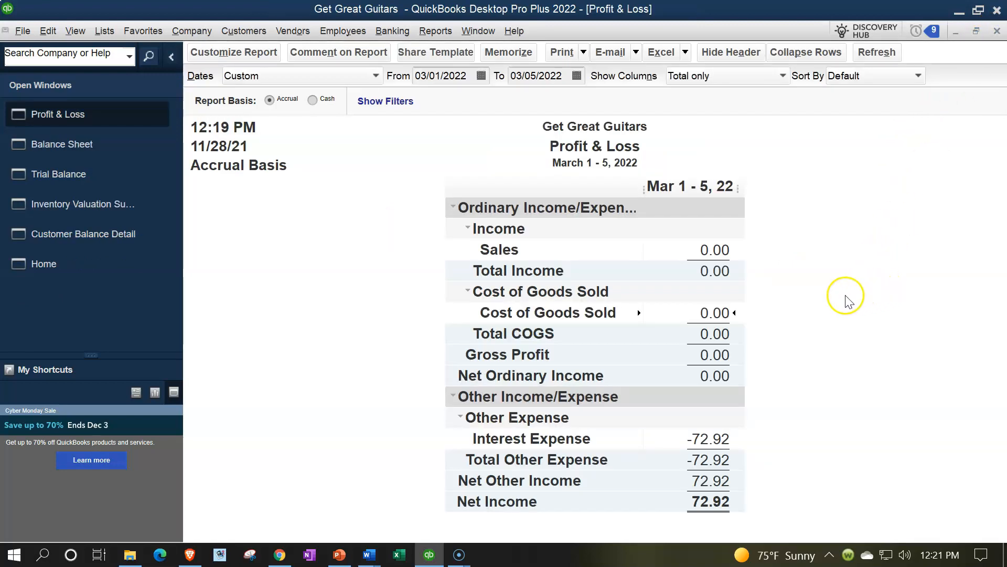
Step: Open the accountant's Journal report and set its date range to 02/28/2022 through 03/01/2022
{"action": "left_click", "coordinate": [431, 34]}
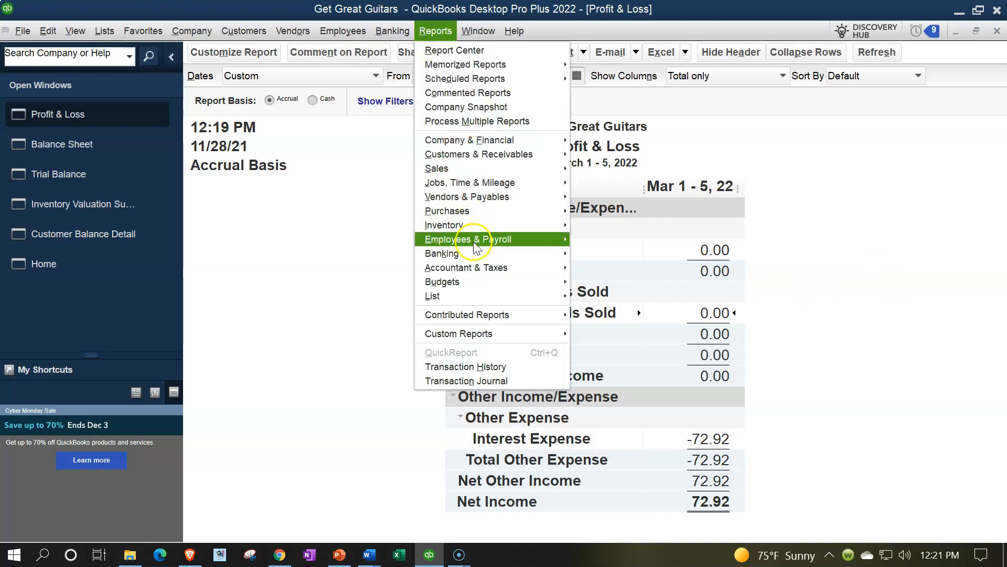
{"action": "mouse_move", "coordinate": [478, 266]}
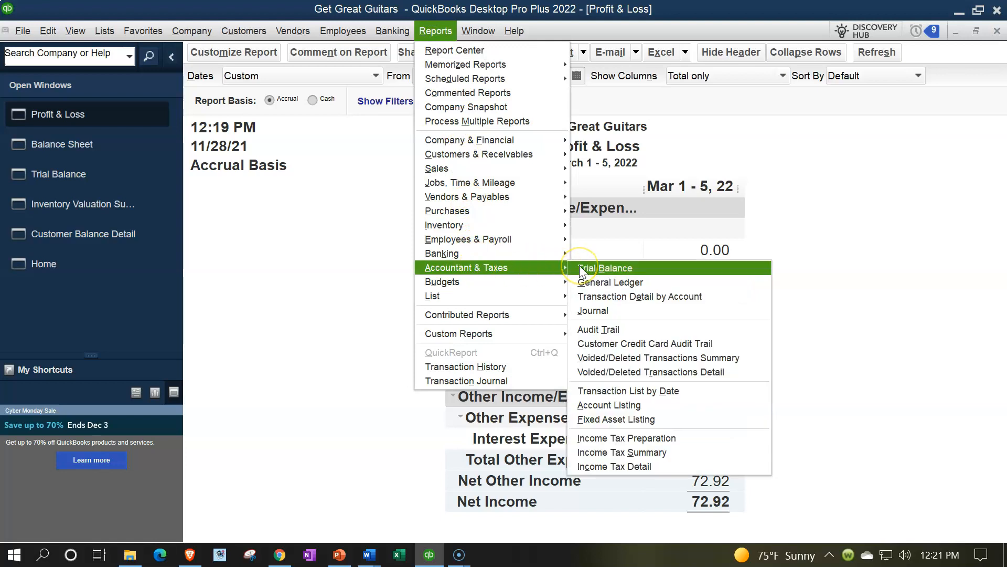
{"action": "left_click", "coordinate": [599, 310]}
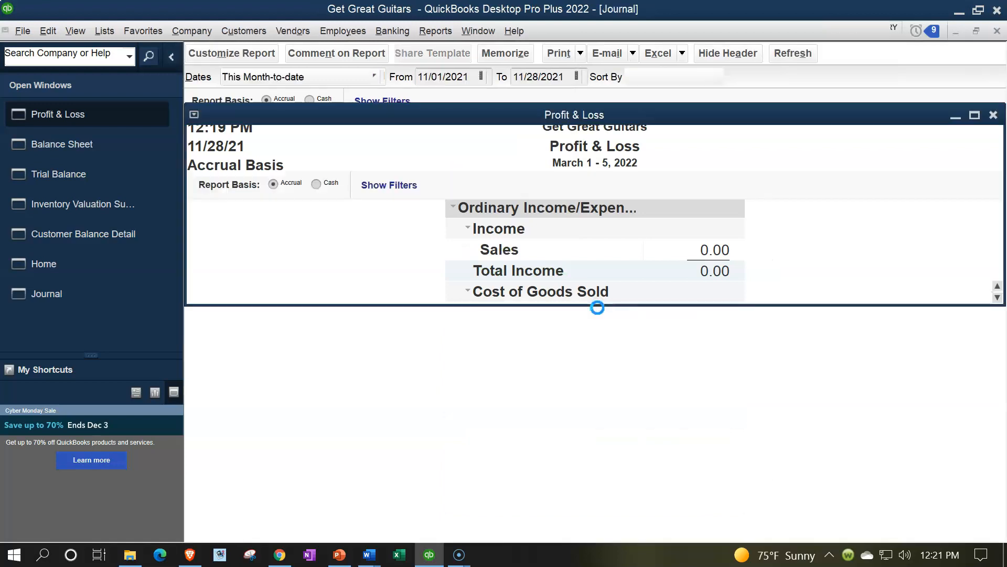
{"action": "key", "text": "Tab"}
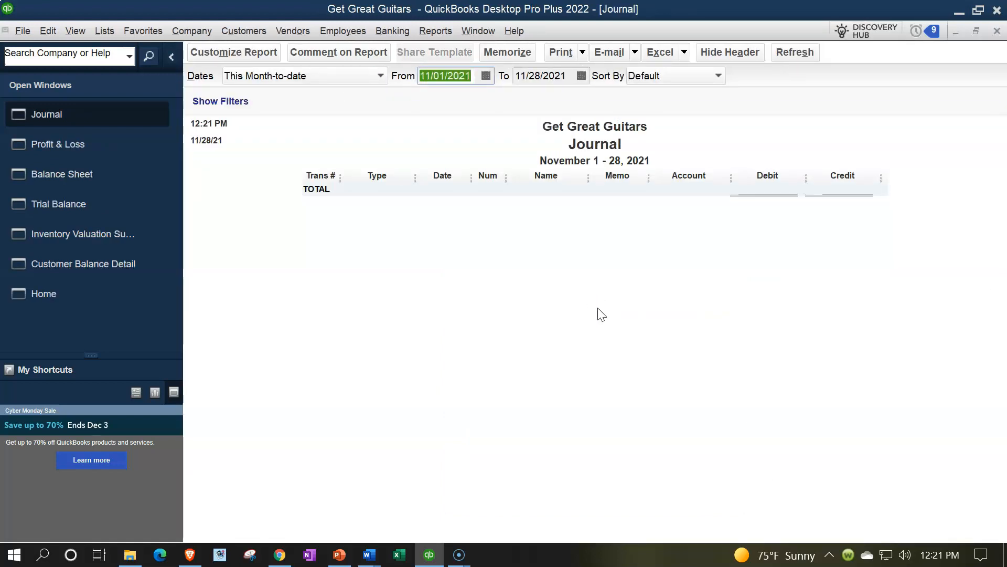
{"action": "type", "text": "02/28/2"}
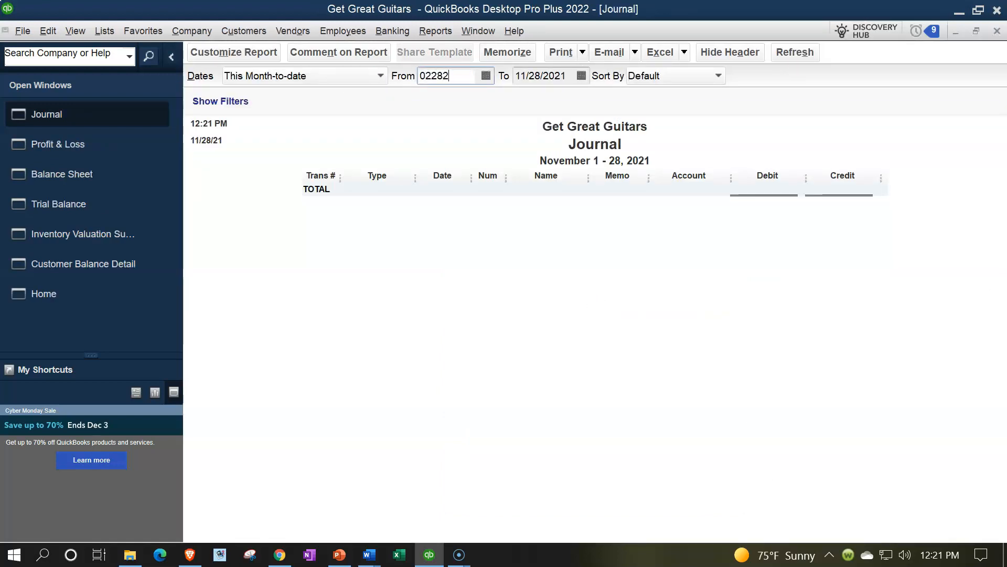
{"action": "key", "text": "Tab"}
{"action": "type", "text": "03/01/202"}
{"action": "key", "text": "Tab"}
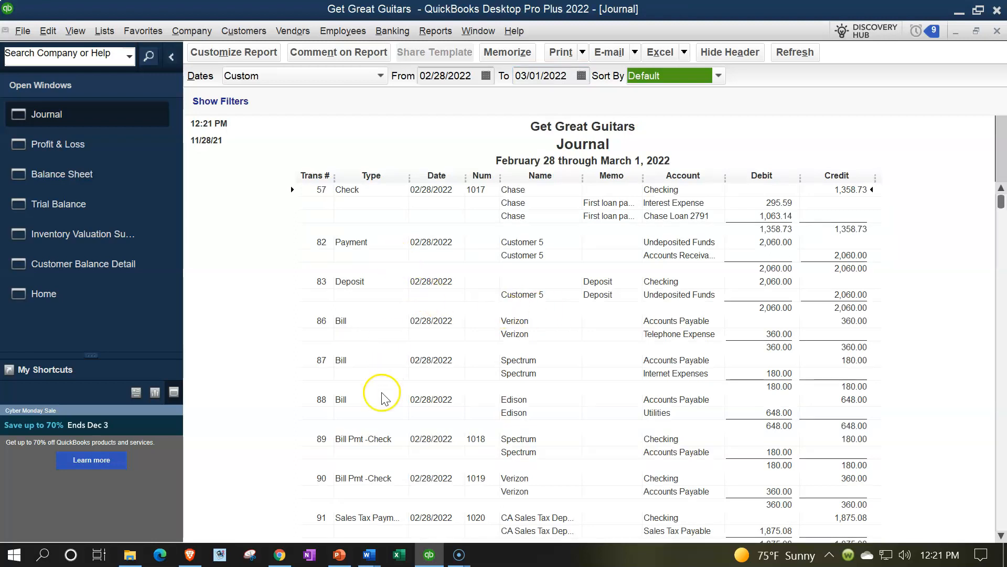
Step: Customize the Journal report with a TransactionType filter set to Journal
{"action": "left_click", "coordinate": [236, 52]}
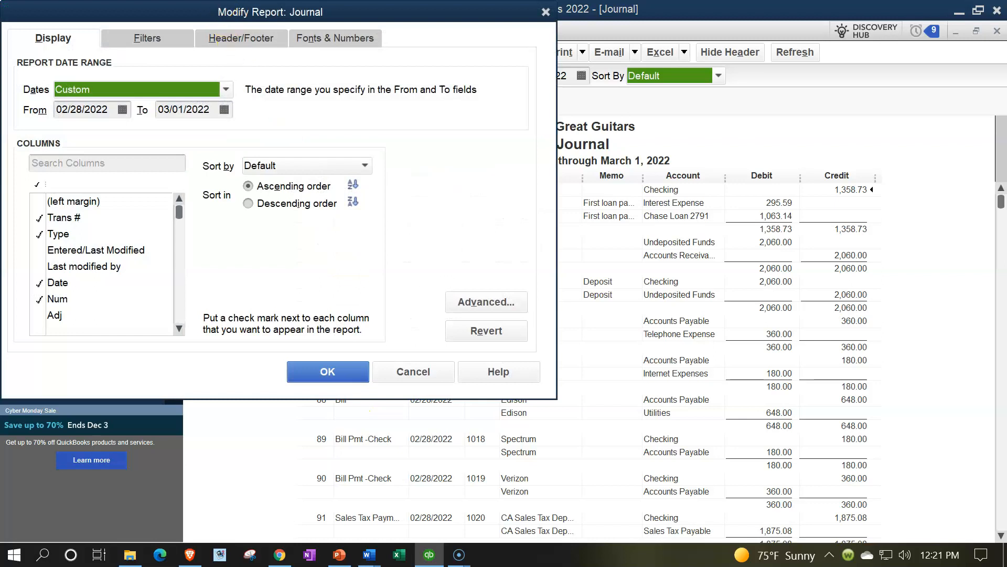
{"action": "left_click_drag", "start_coordinate": [330, 13], "coordinate": [622, 90]}
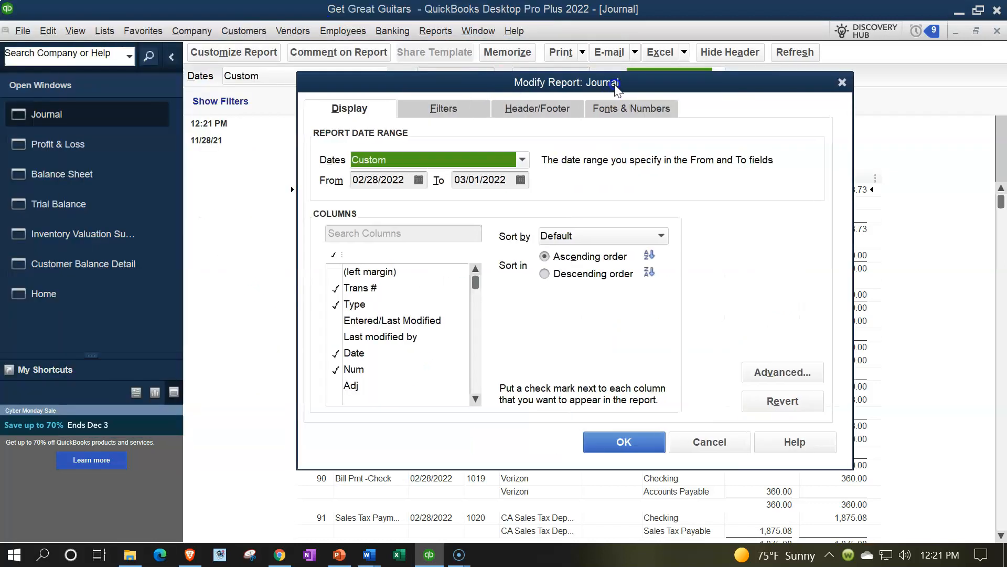
{"action": "left_click", "coordinate": [475, 284]}
{"action": "left_click_drag", "start_coordinate": [475, 283], "coordinate": [468, 420]}
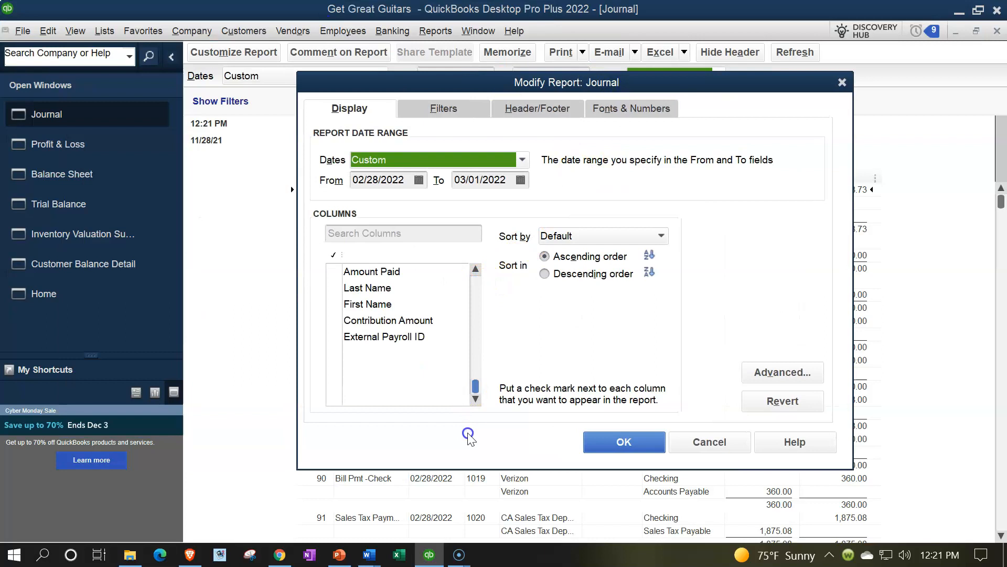
{"action": "left_click", "coordinate": [433, 110]}
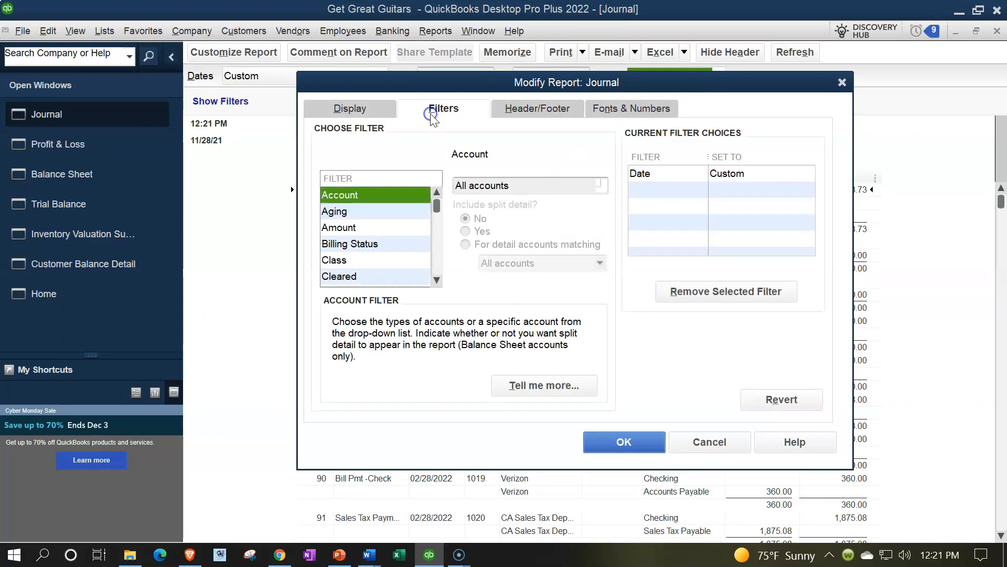
{"action": "left_click_drag", "start_coordinate": [435, 208], "coordinate": [434, 295]}
{"action": "left_click", "coordinate": [379, 195]}
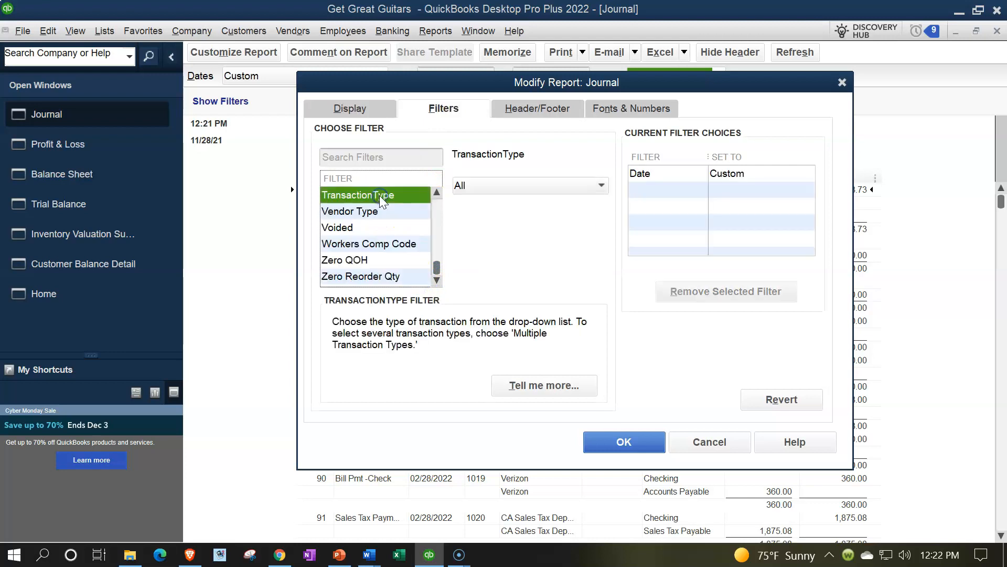
{"action": "left_click", "coordinate": [546, 189]}
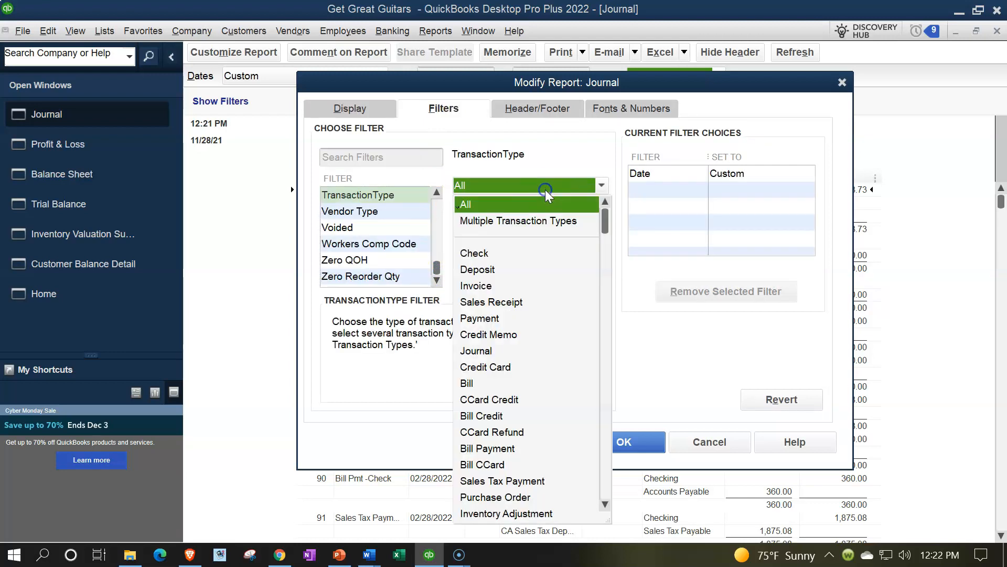
{"action": "left_click", "coordinate": [489, 349]}
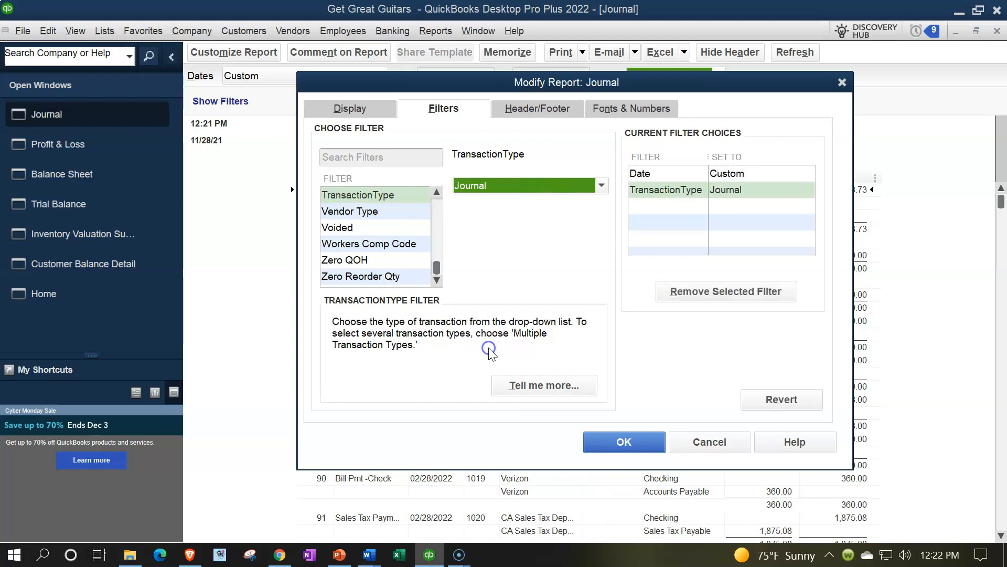
{"action": "left_click", "coordinate": [616, 442]}
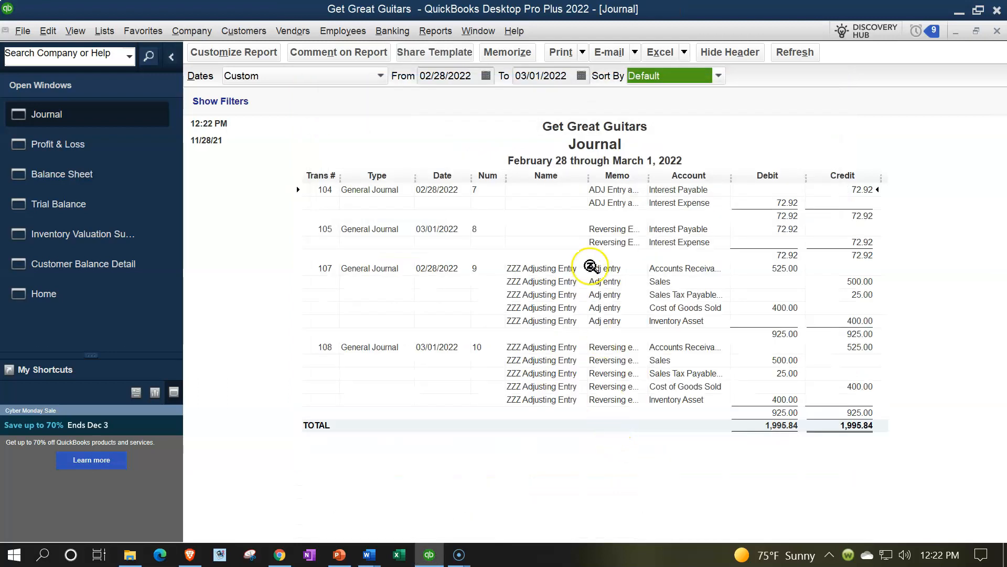
Step: Widen the Journal report's Memo column and review the adjusting and reversing entries
{"action": "left_click_drag", "start_coordinate": [651, 179], "coordinate": [674, 181]}
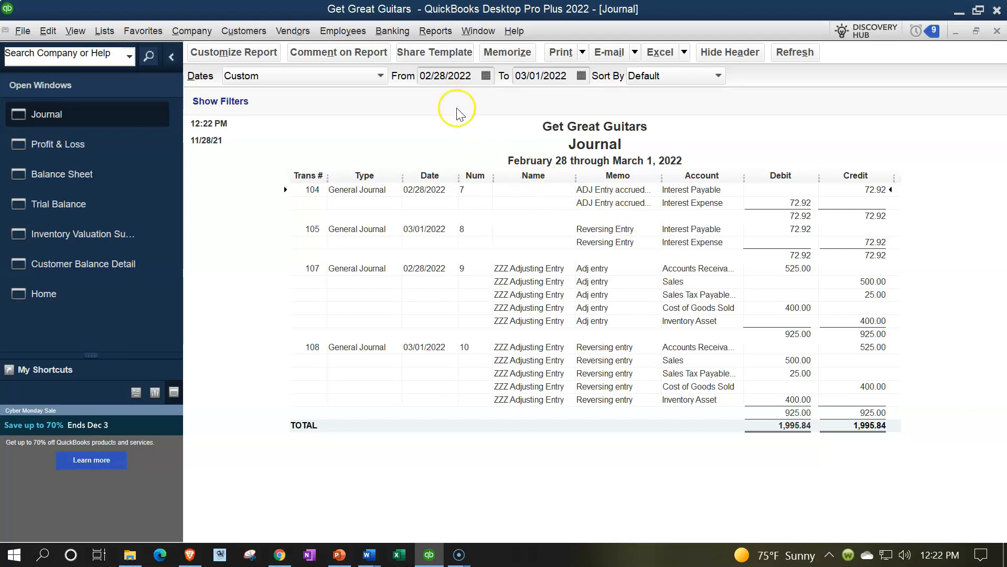
{"action": "left_click", "coordinate": [529, 96]}
{"action": "left_click", "coordinate": [533, 103]}
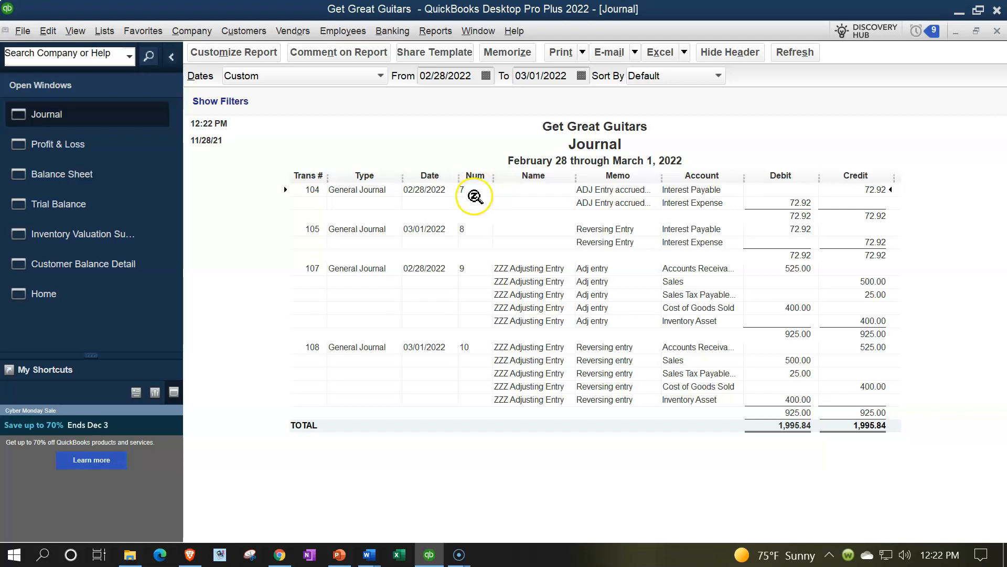
Step: Return to the Trial Balance report and examine its account balances from Checking down to the debit and credit totals
{"action": "left_click", "coordinate": [84, 209]}
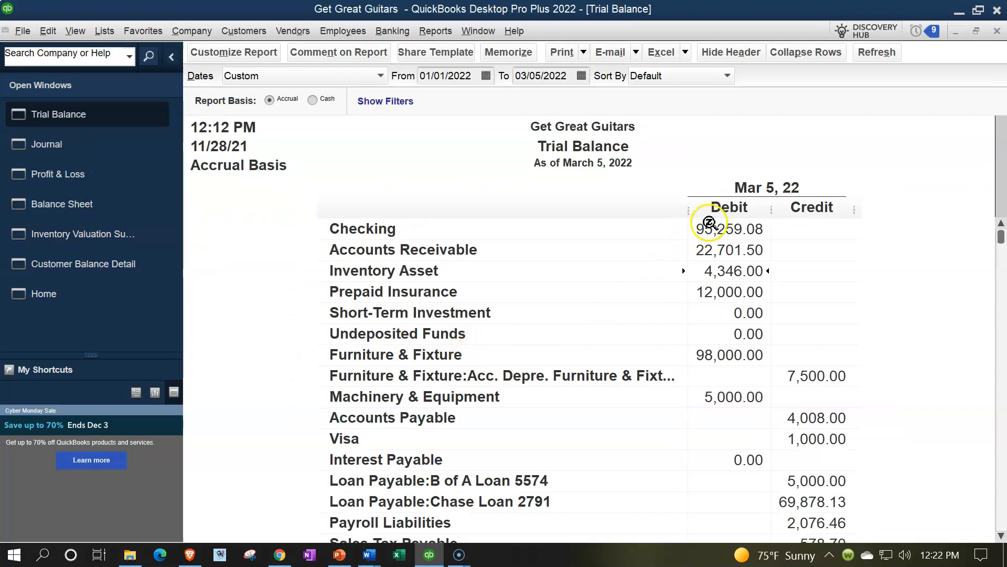
{"action": "key", "text": "Down"}
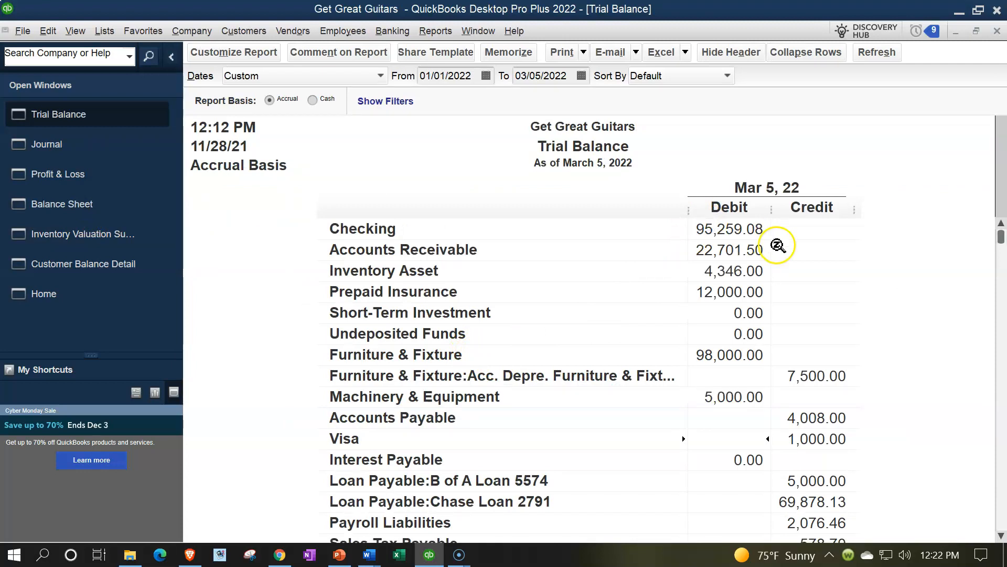
{"action": "key", "text": "Down"}
{"action": "key", "text": "Down"}
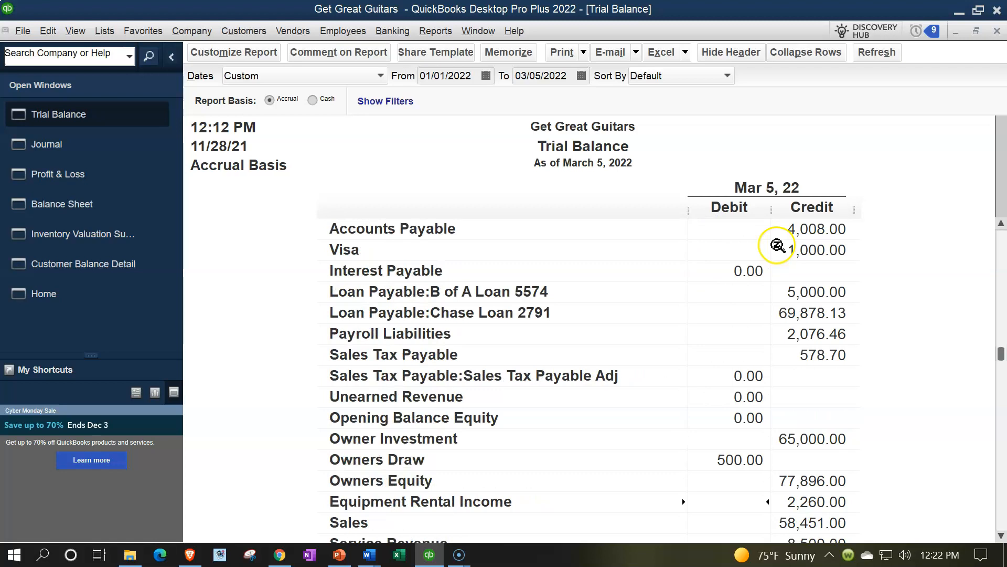
{"action": "key", "text": "Down"}
{"action": "key", "text": "Down"}
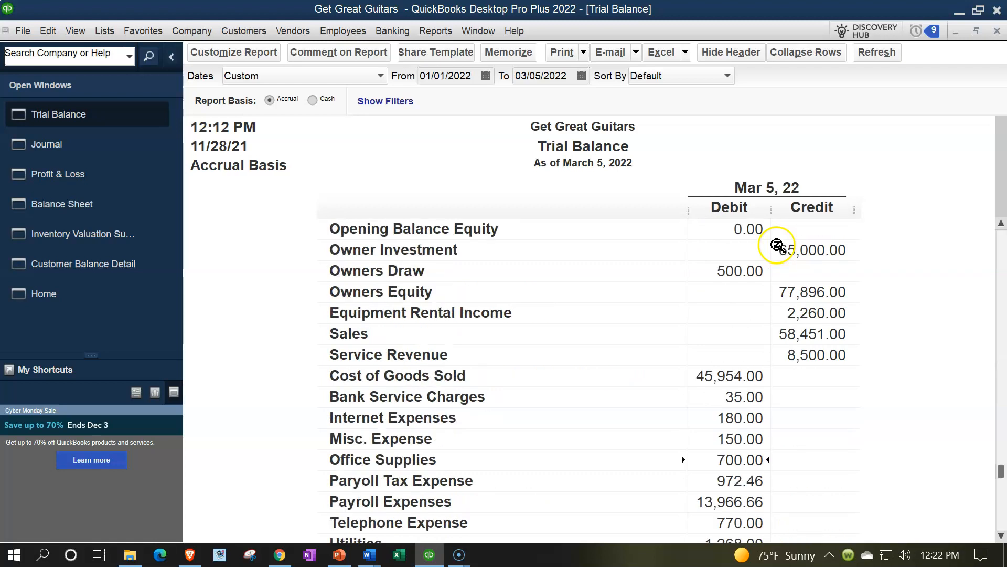
{"action": "key", "text": "Down"}
{"action": "key", "text": "Down"}
{"action": "key", "text": "Down"}
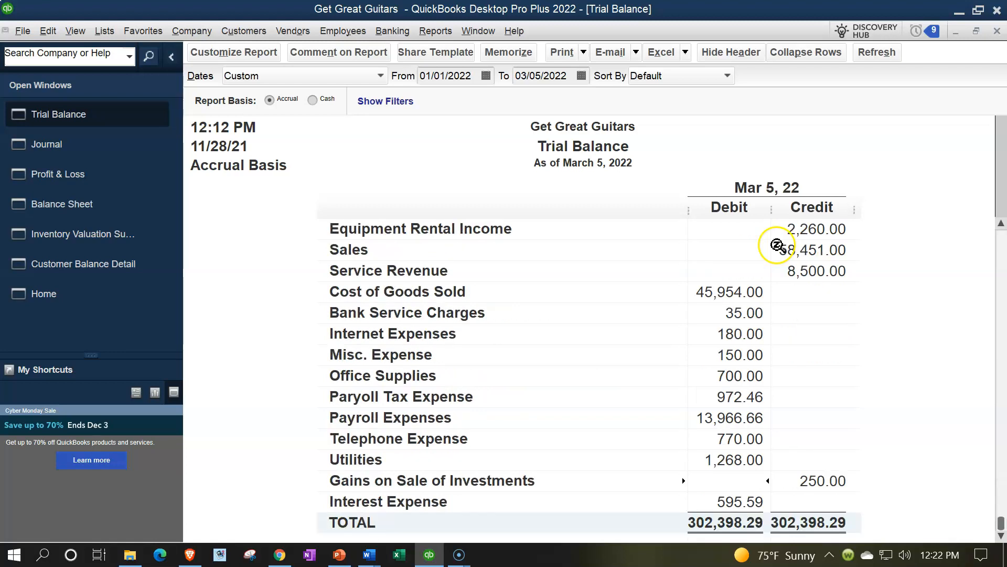